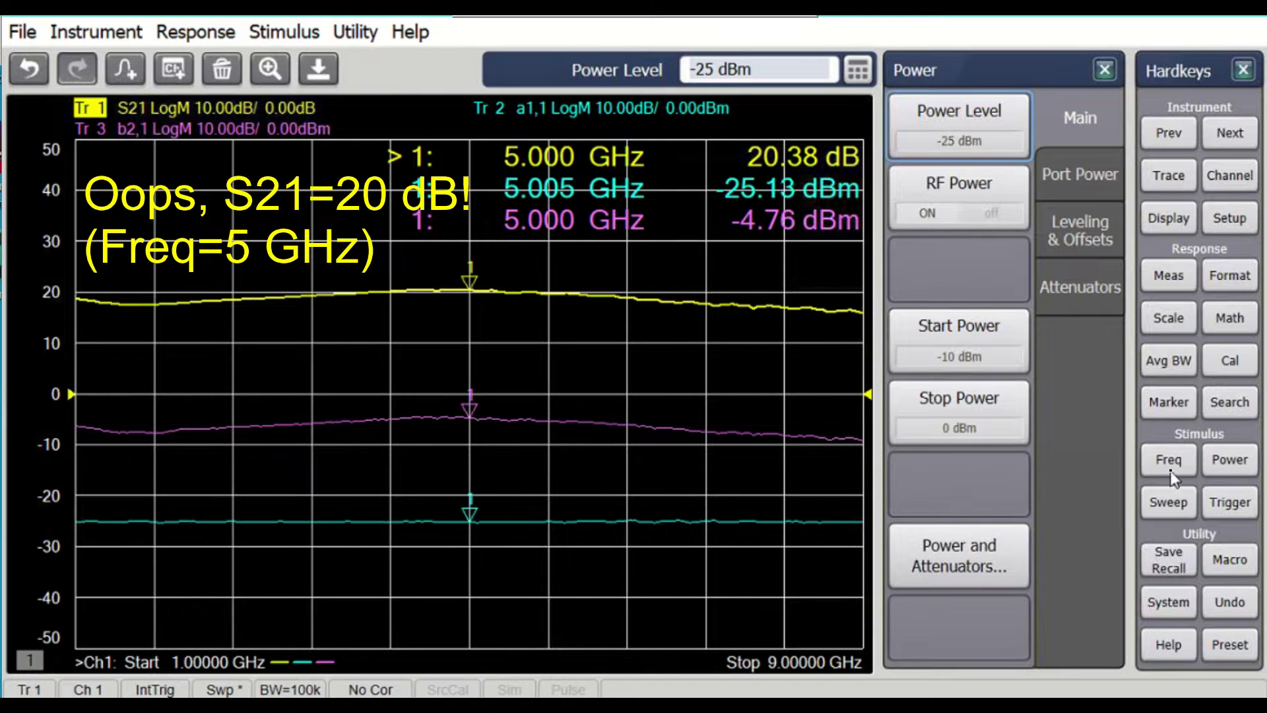
Step: Set up channel 1 for a CW Time sweep at 5 GHz with -25 dBm power, 201 points and 100 kHz IF bandwidth
click(277, 37)
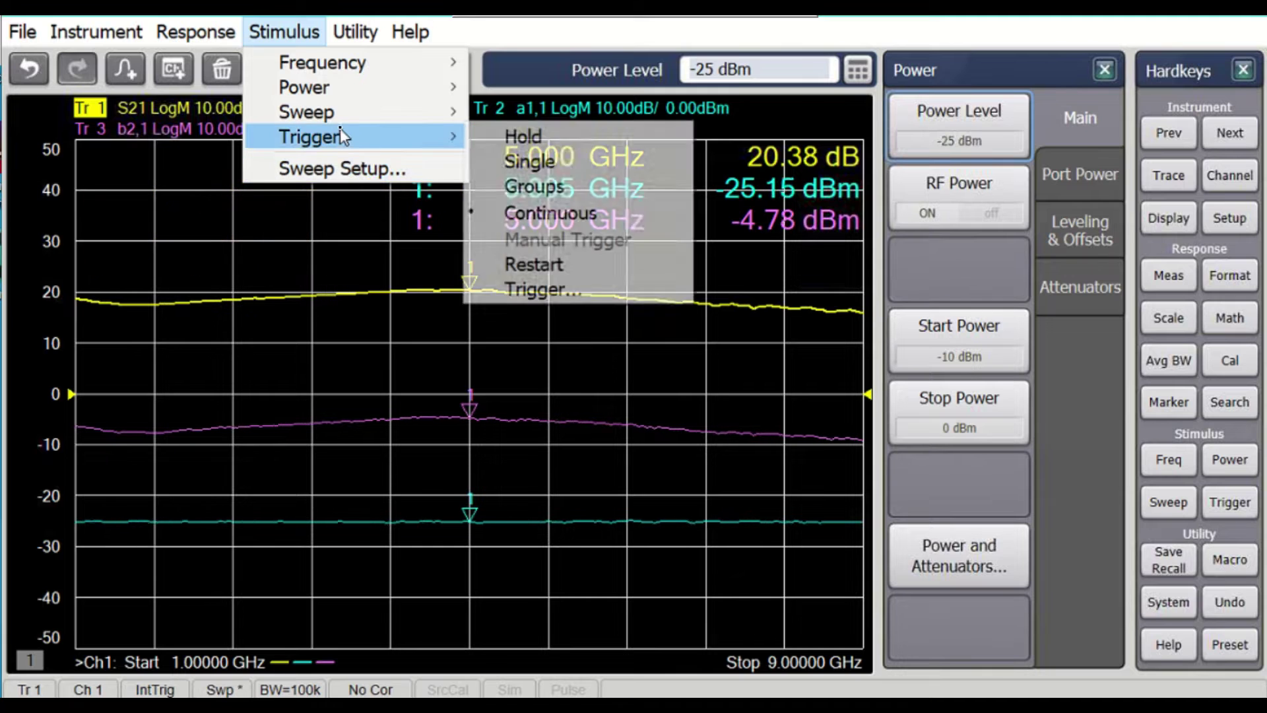
mouse_move(362, 114)
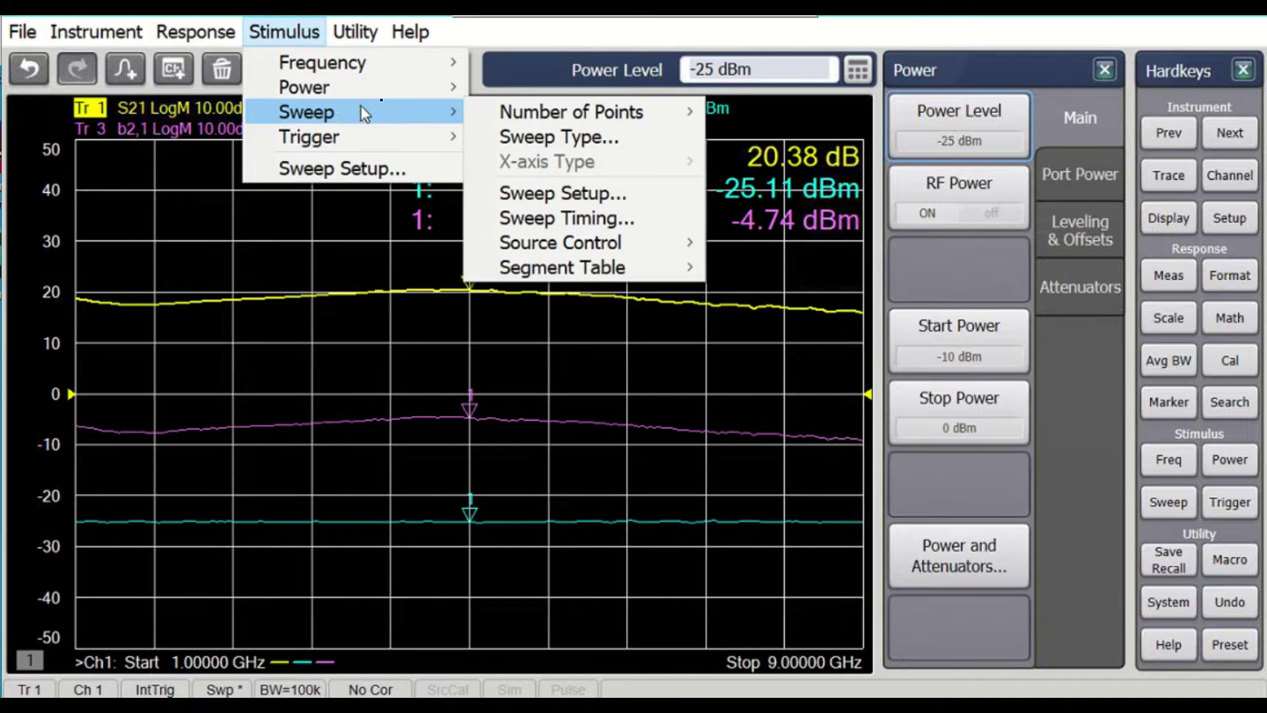
click(552, 197)
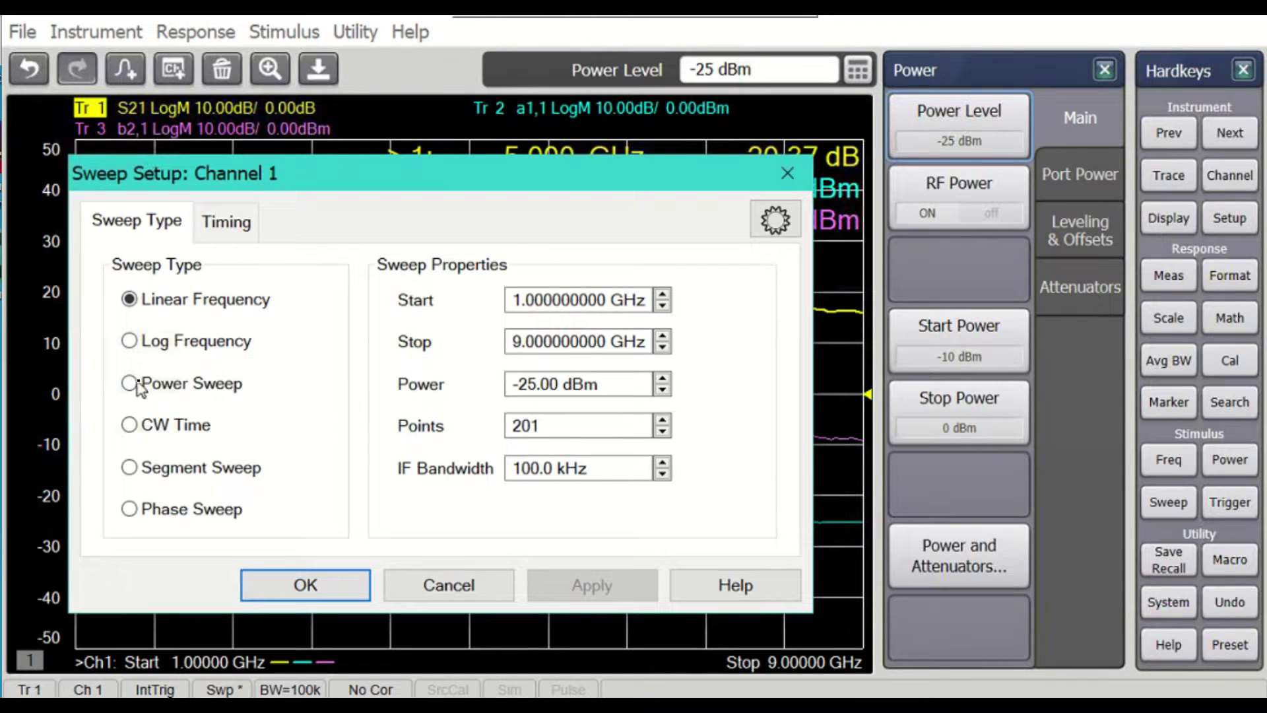
click(137, 427)
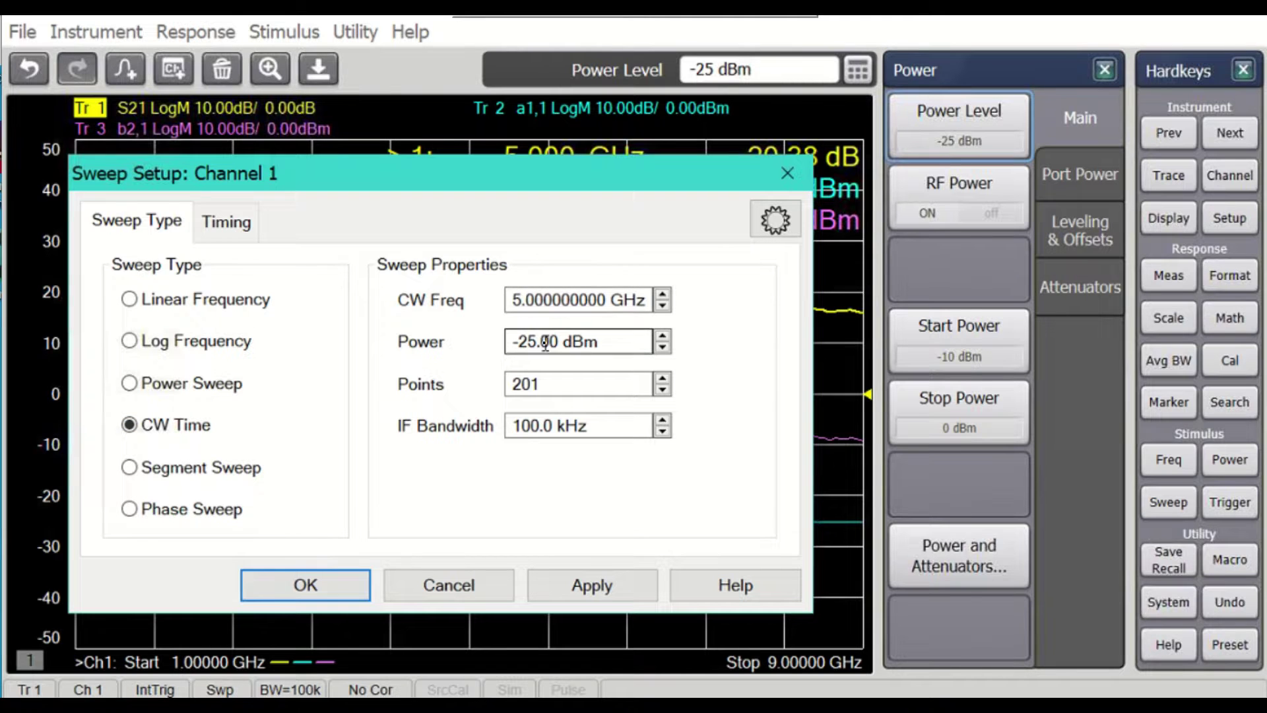
click(295, 585)
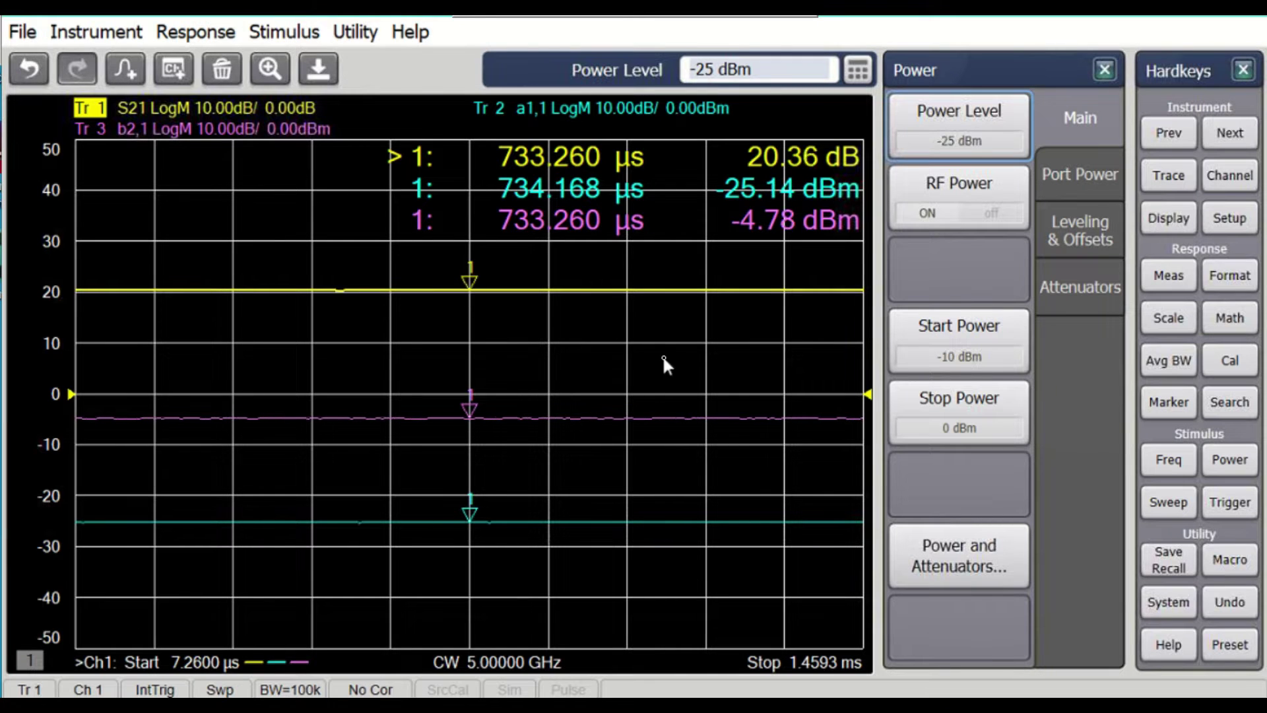
Step: Switch the sweep type back to Linear Frequency
click(1169, 503)
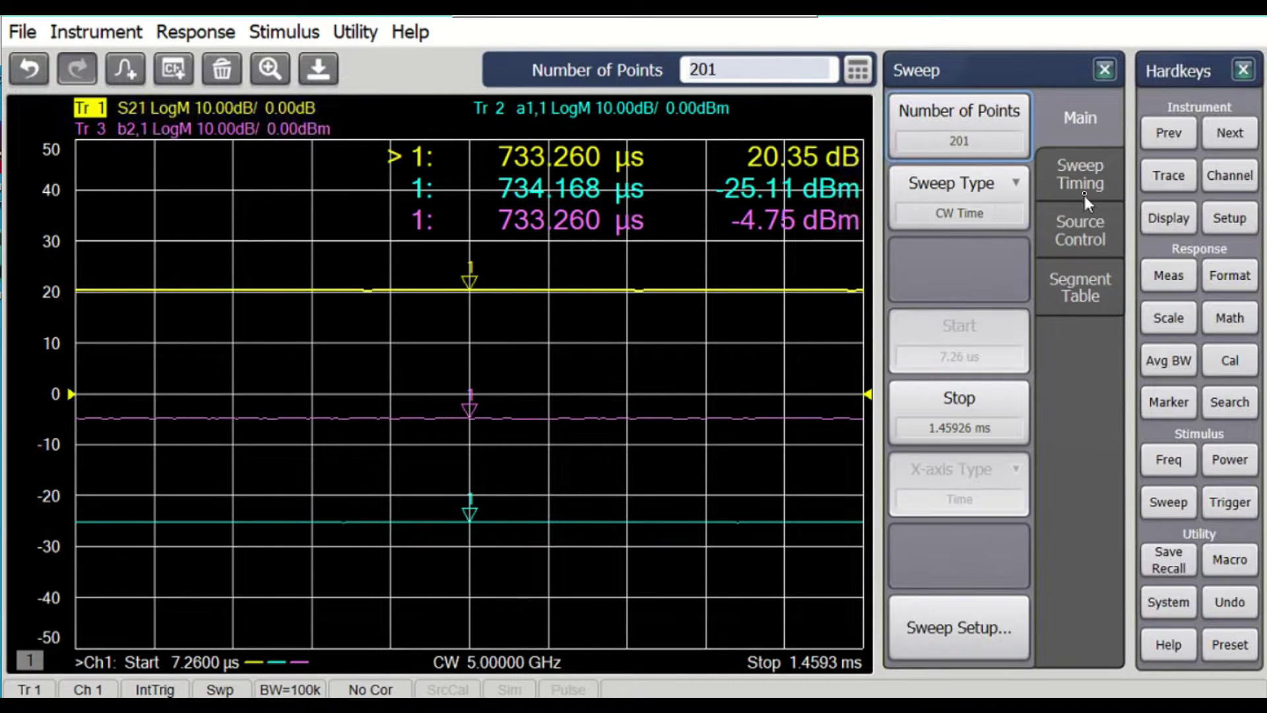
click(1086, 230)
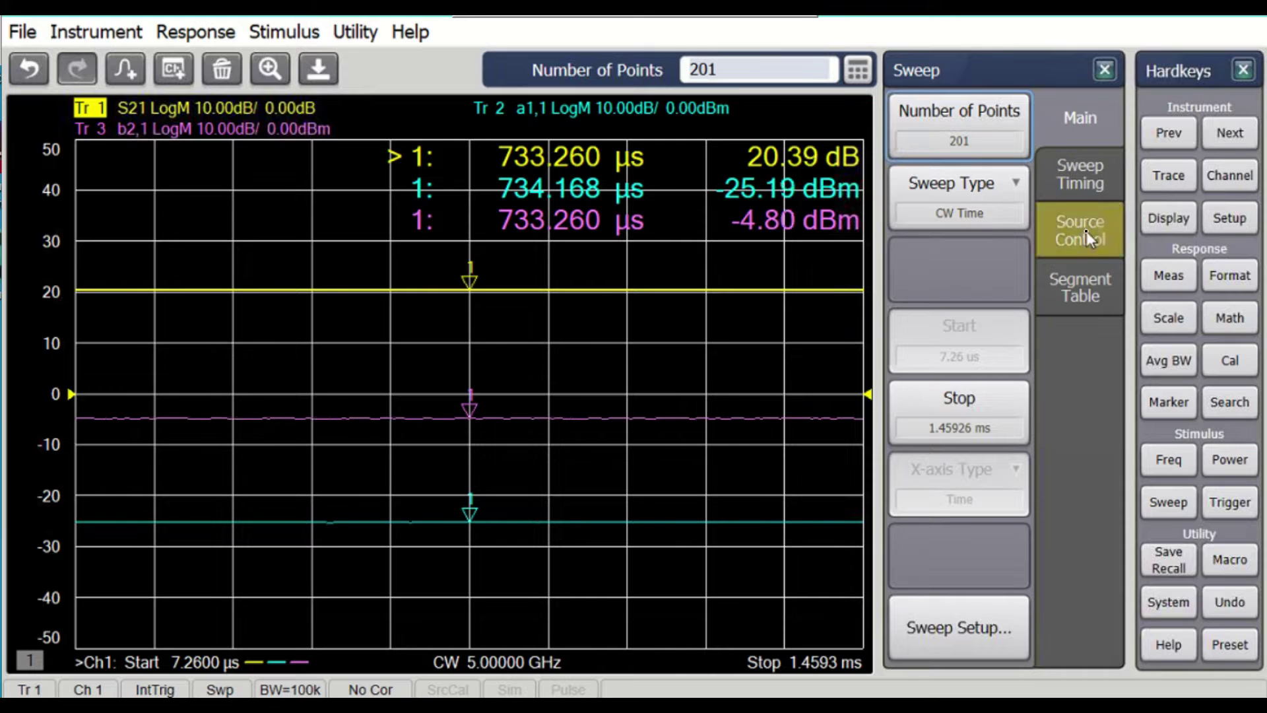
click(1075, 113)
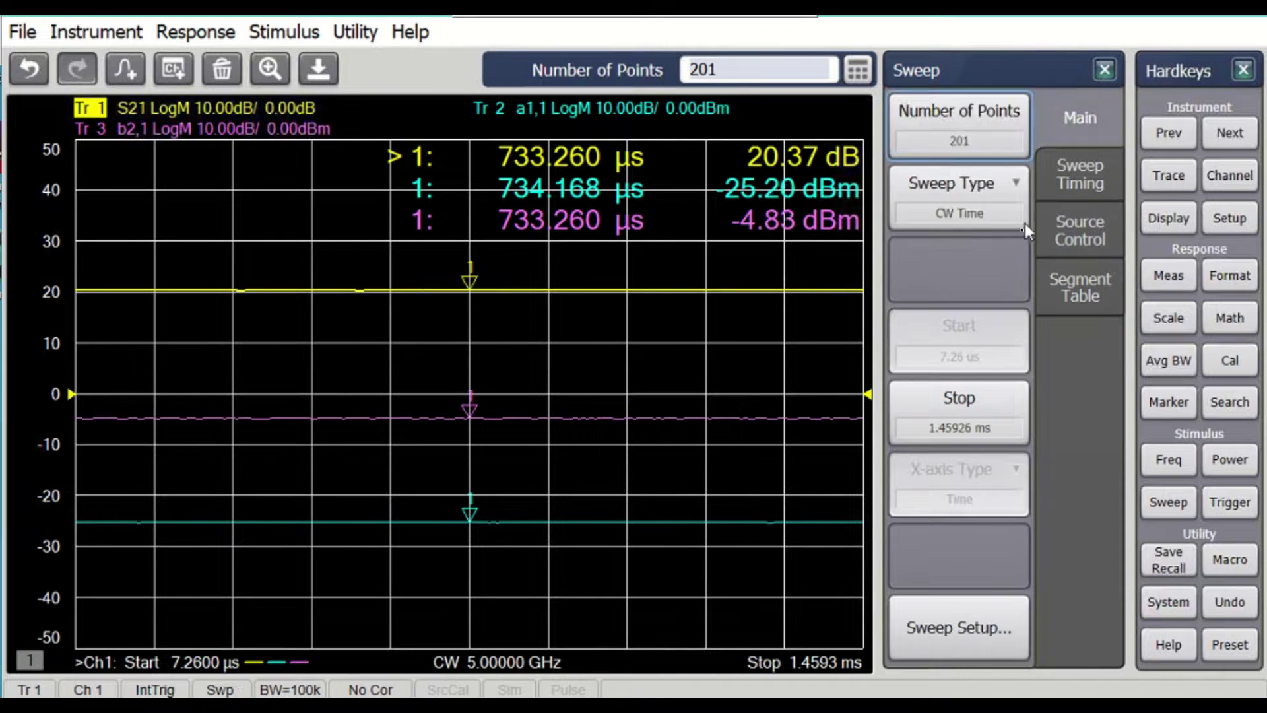
click(980, 208)
click(765, 198)
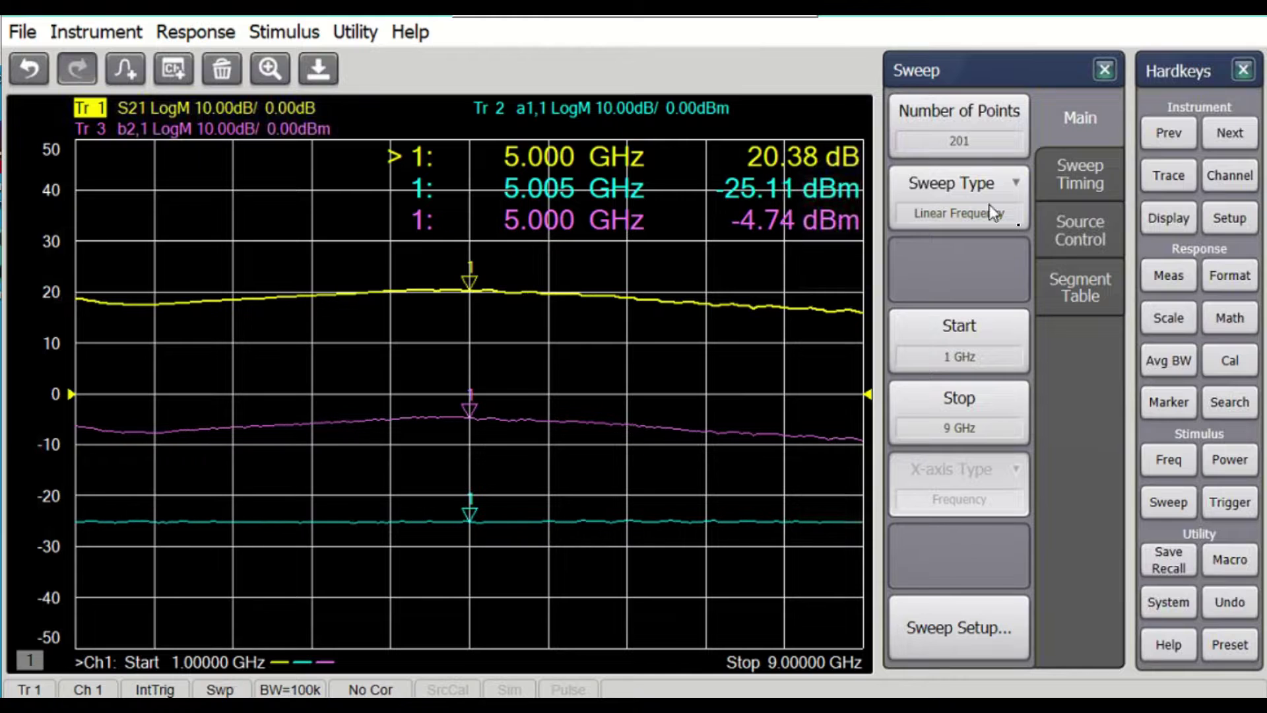
Step: Set the IF bandwidth to 1 kHz
click(1168, 363)
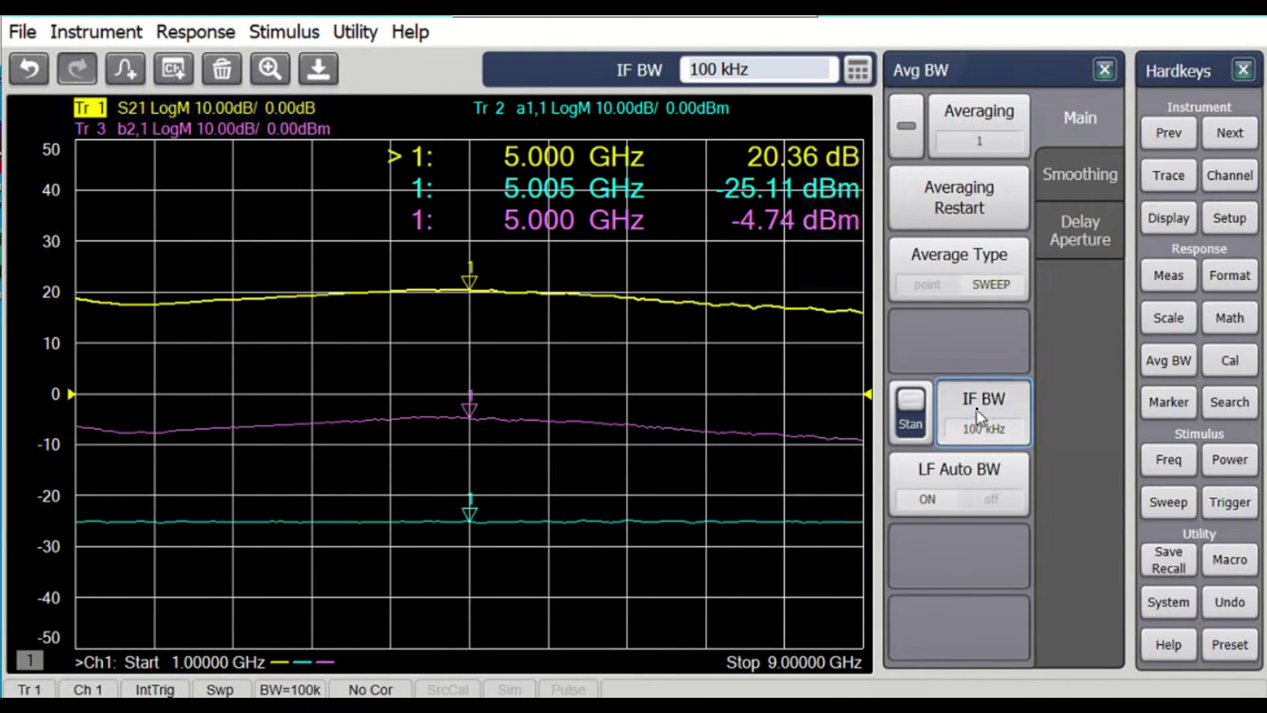
text(1 )
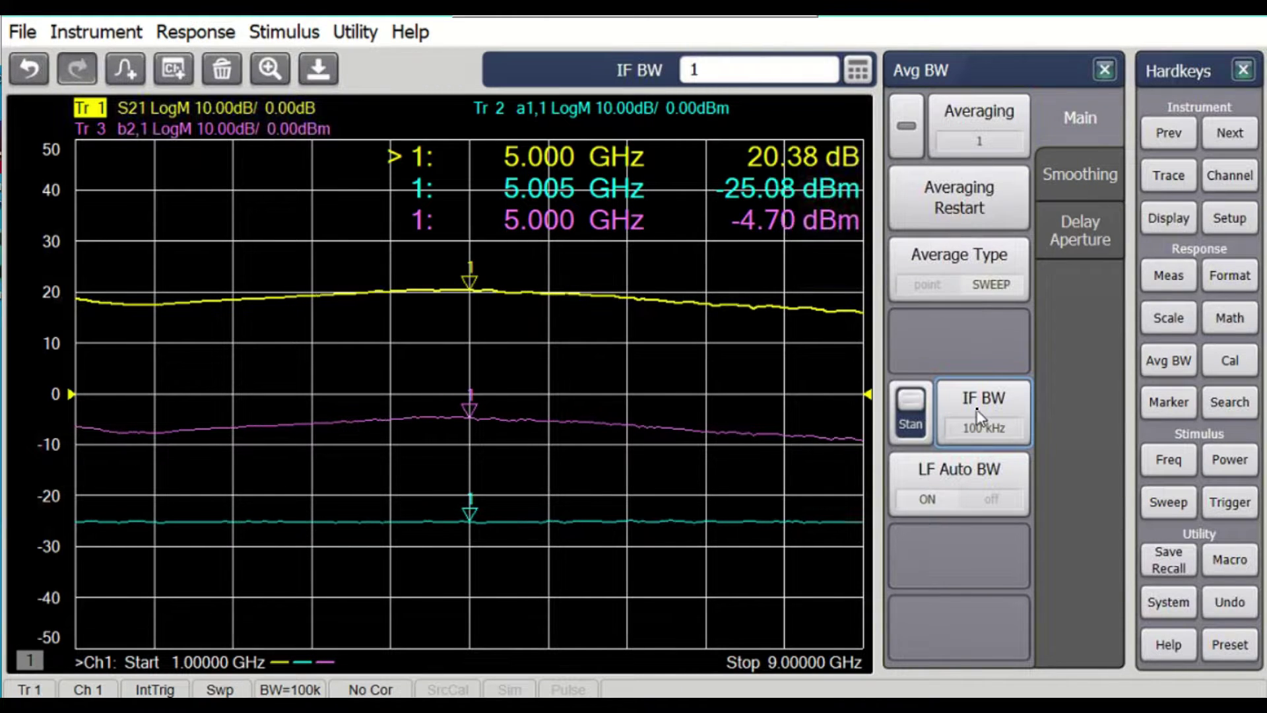
text(kHz)
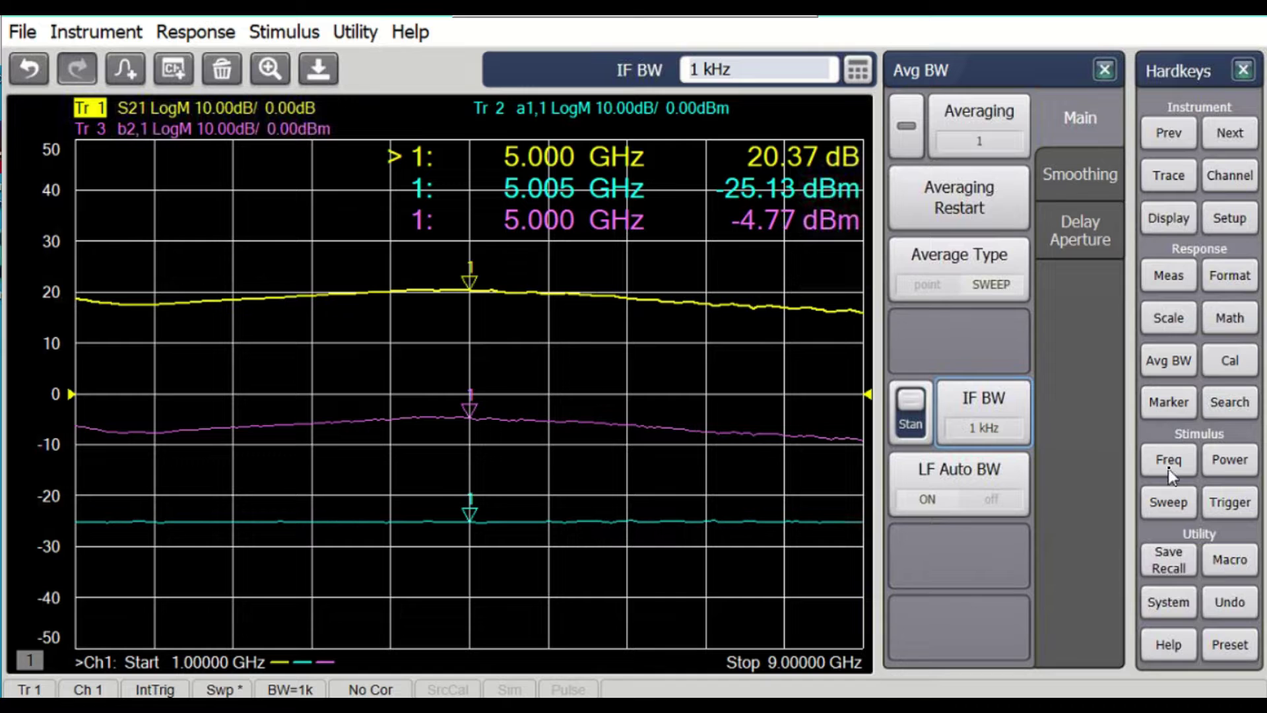
Step: Change the sweep type to CW Time with the narrower IF bandwidth
click(1170, 511)
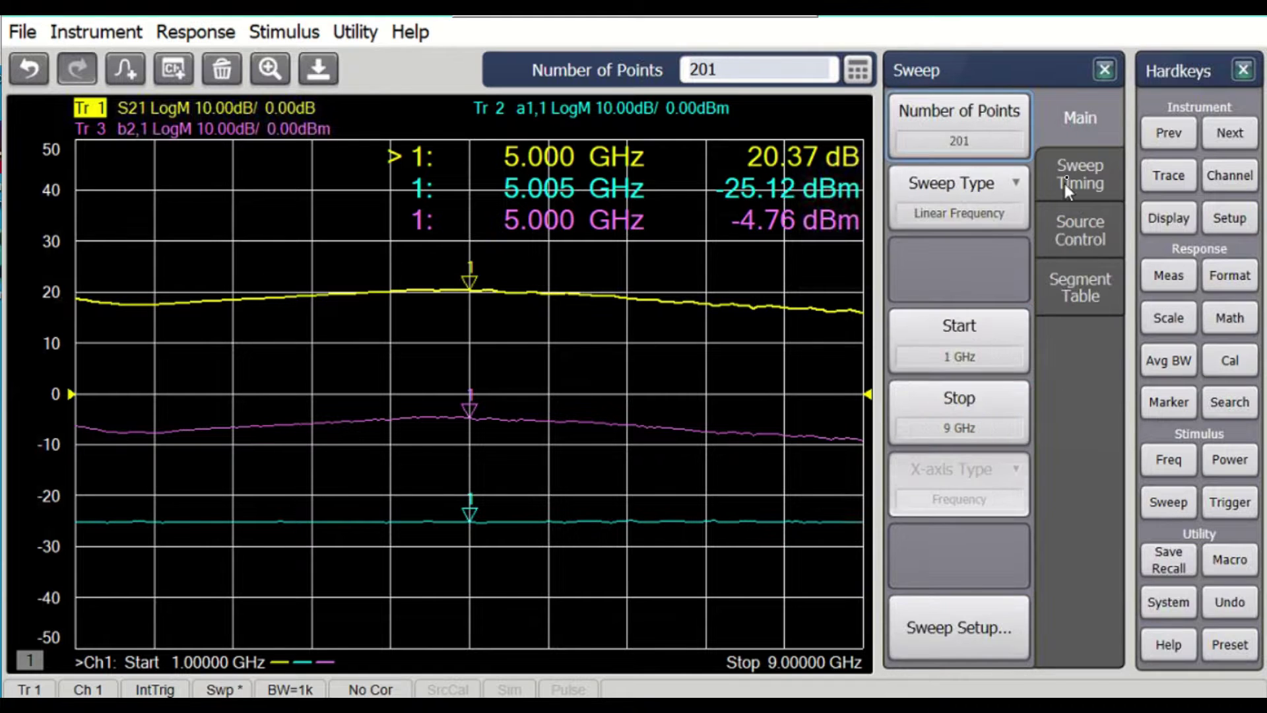
click(962, 202)
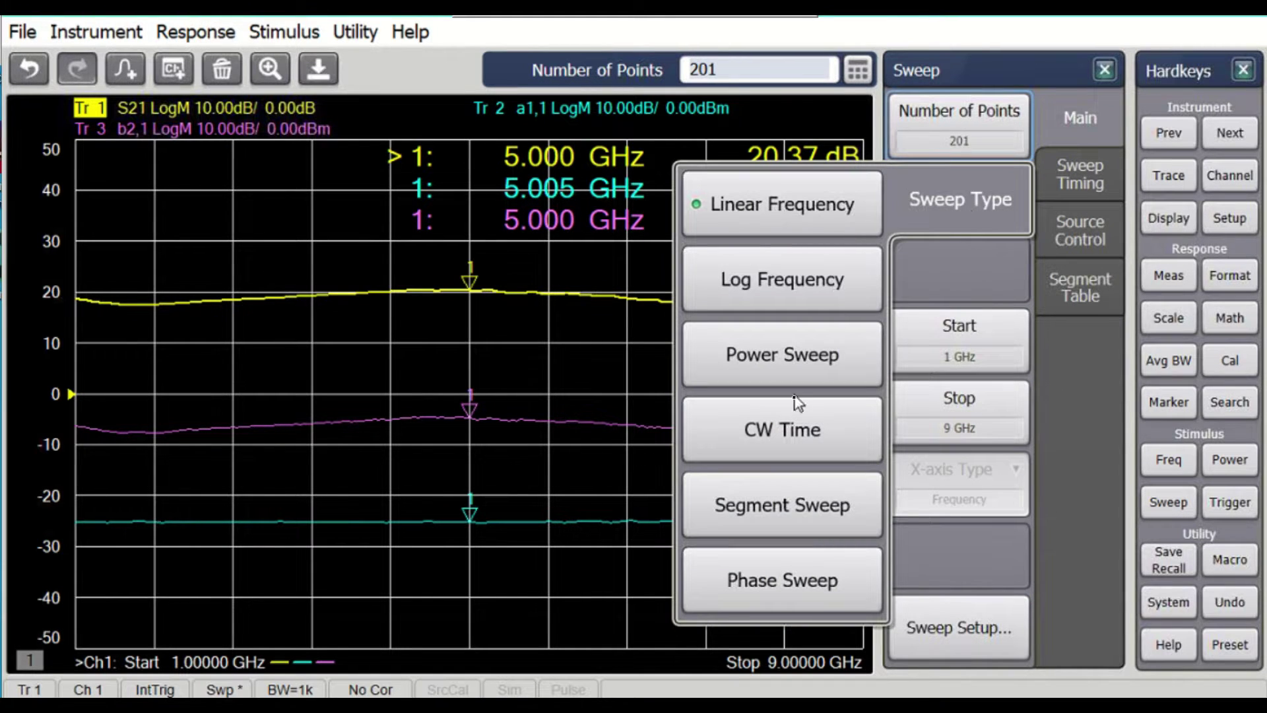
click(786, 426)
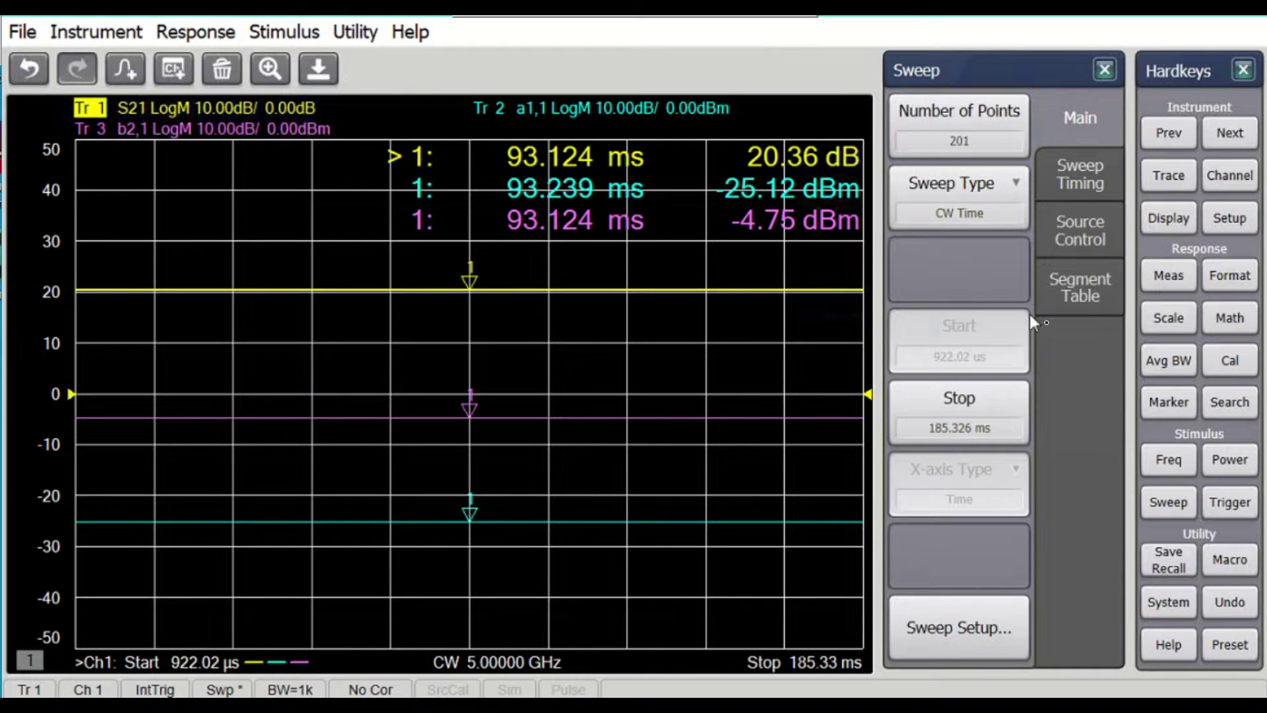
Step: Return the channel to a Linear Frequency sweep
click(1168, 502)
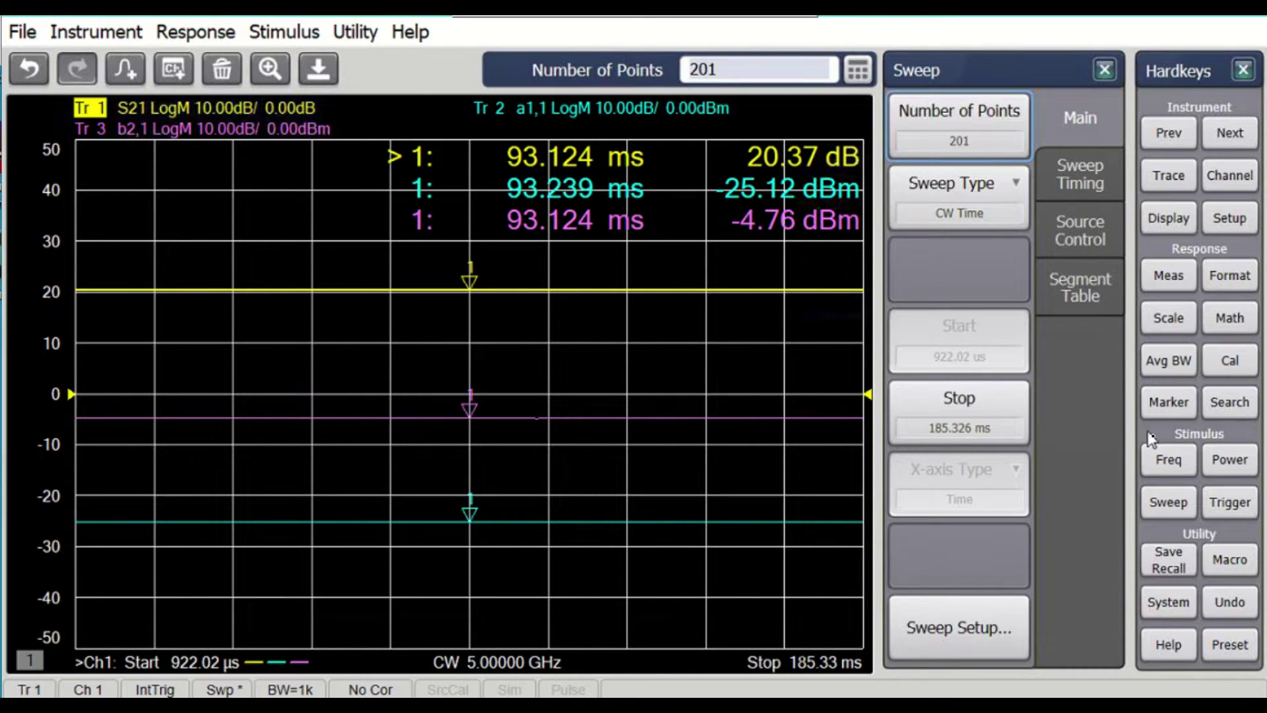
click(977, 211)
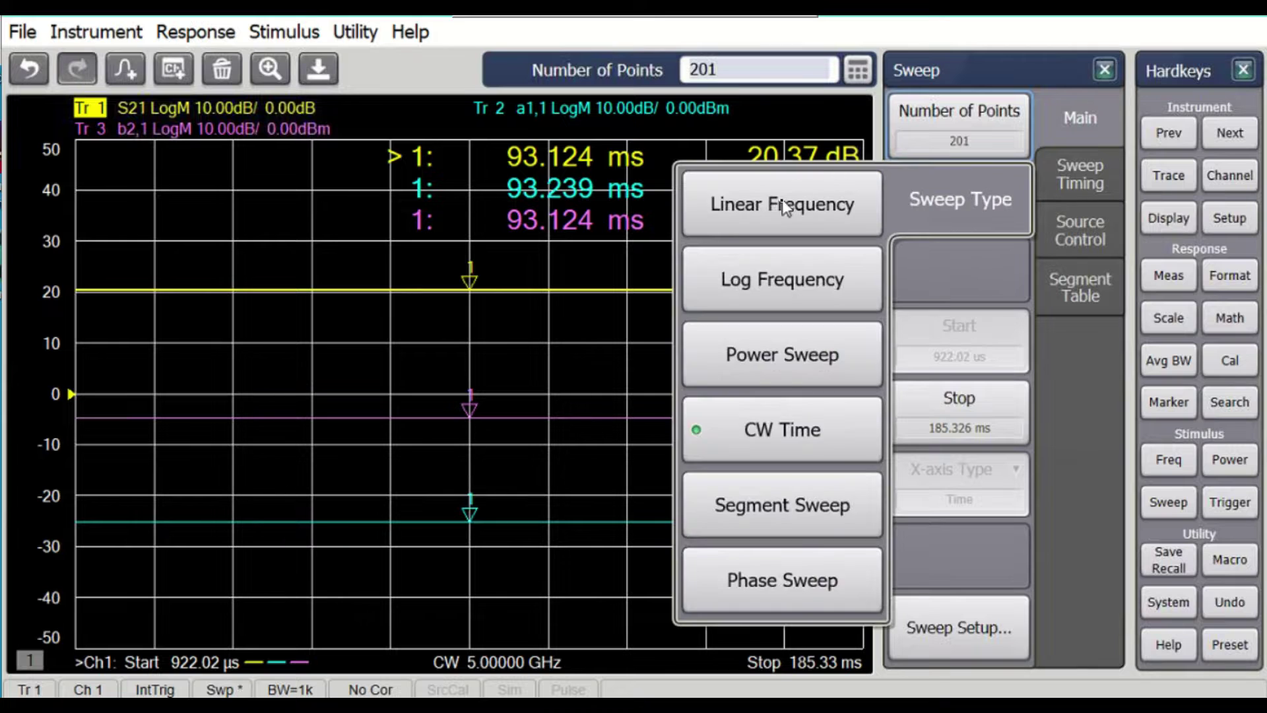
click(783, 207)
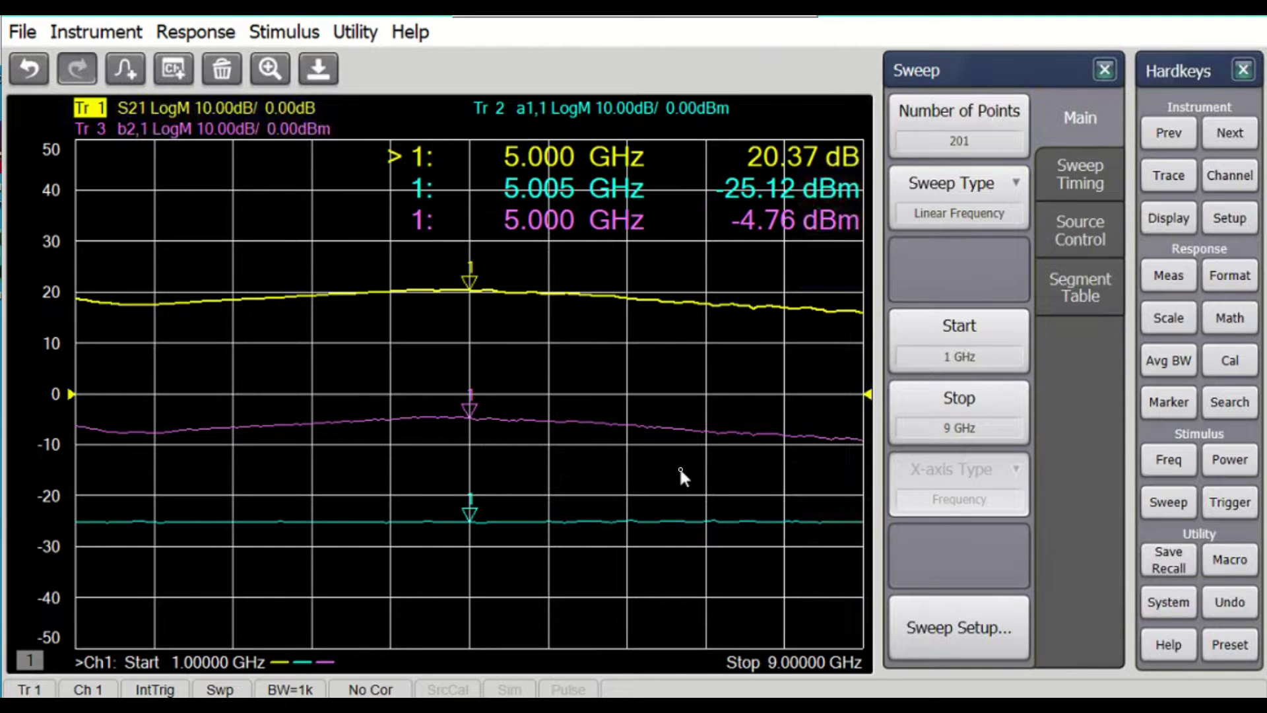
Step: Select Pulse Profile as the pulse measurement in the channel's pulse setup and expand the advanced settings
click(1168, 503)
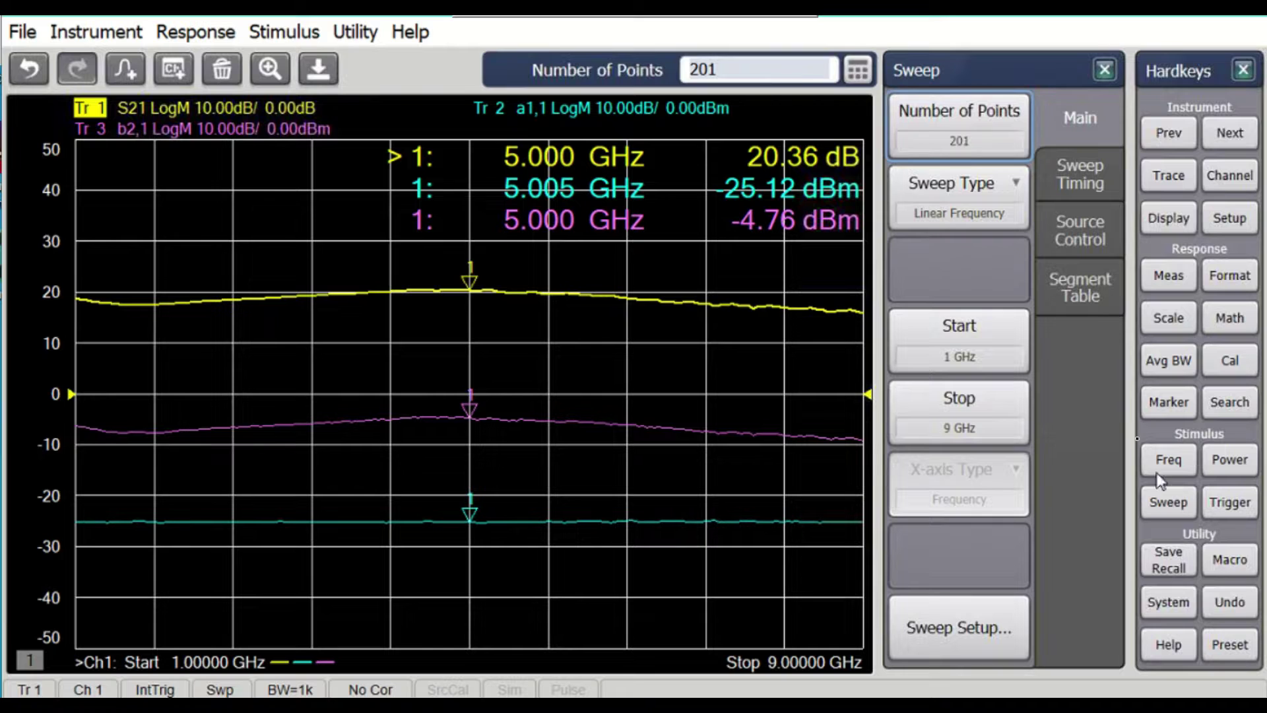
click(1074, 231)
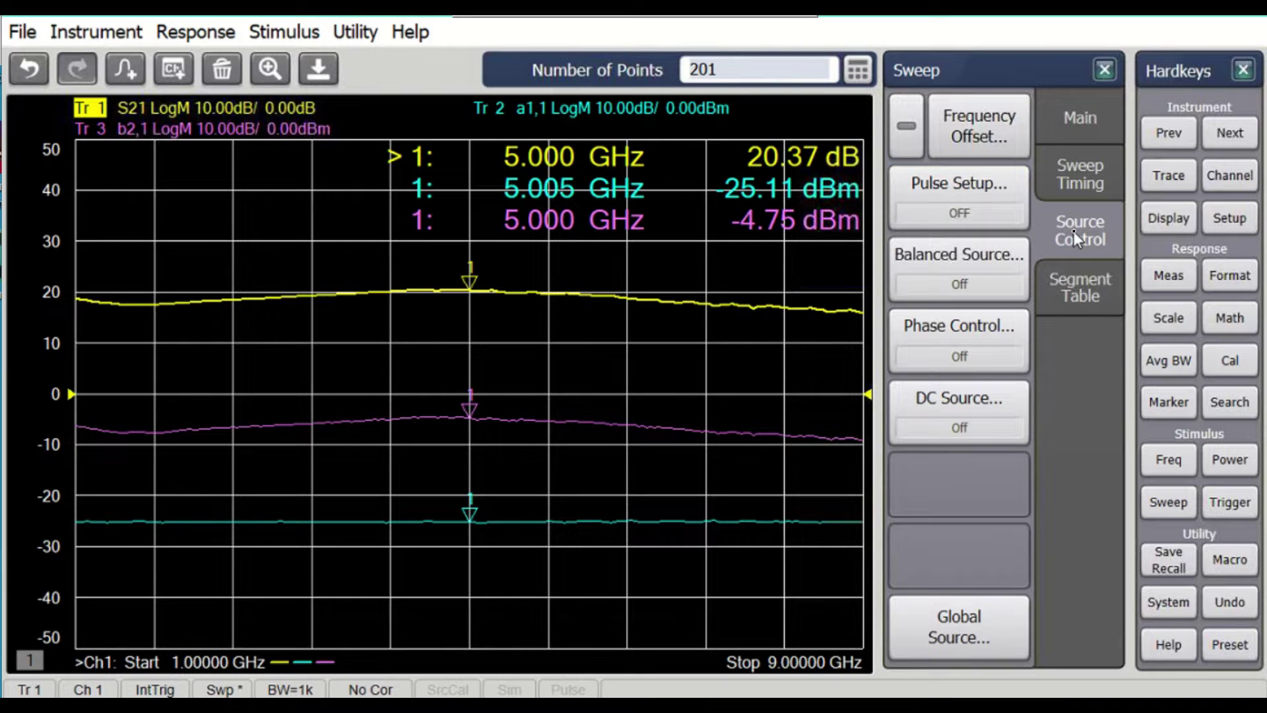
click(957, 210)
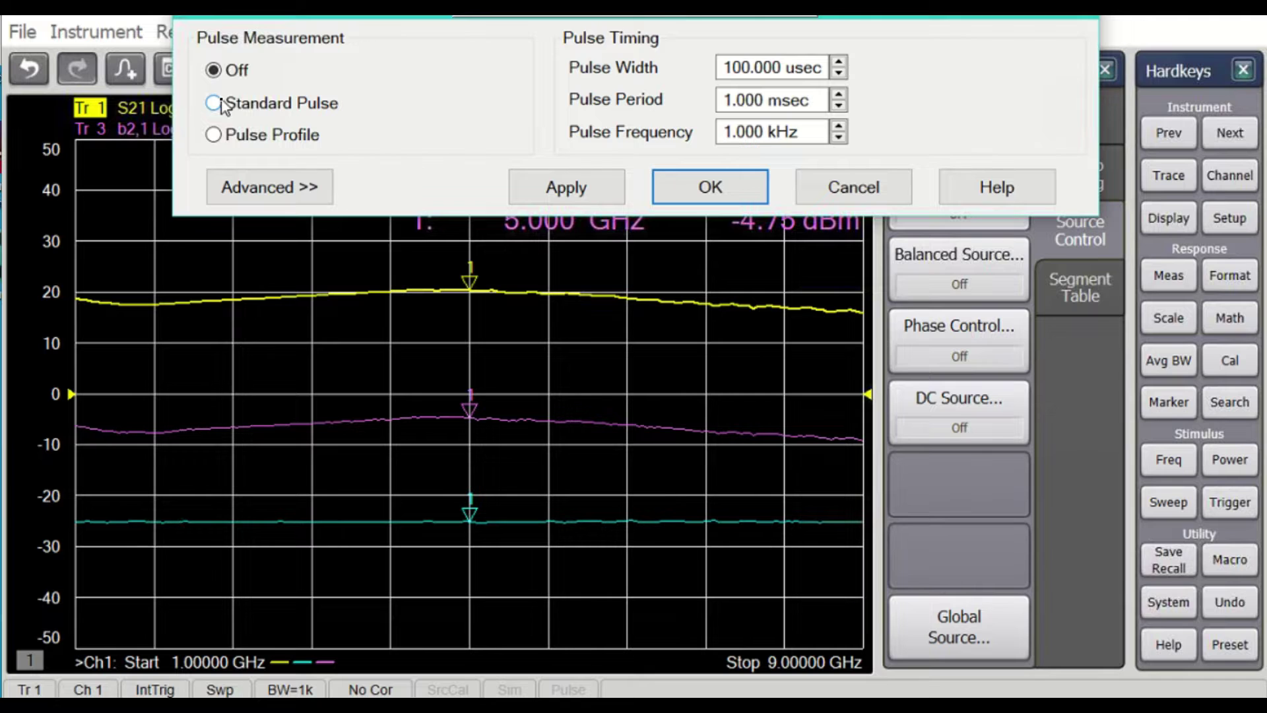
click(215, 135)
click(262, 188)
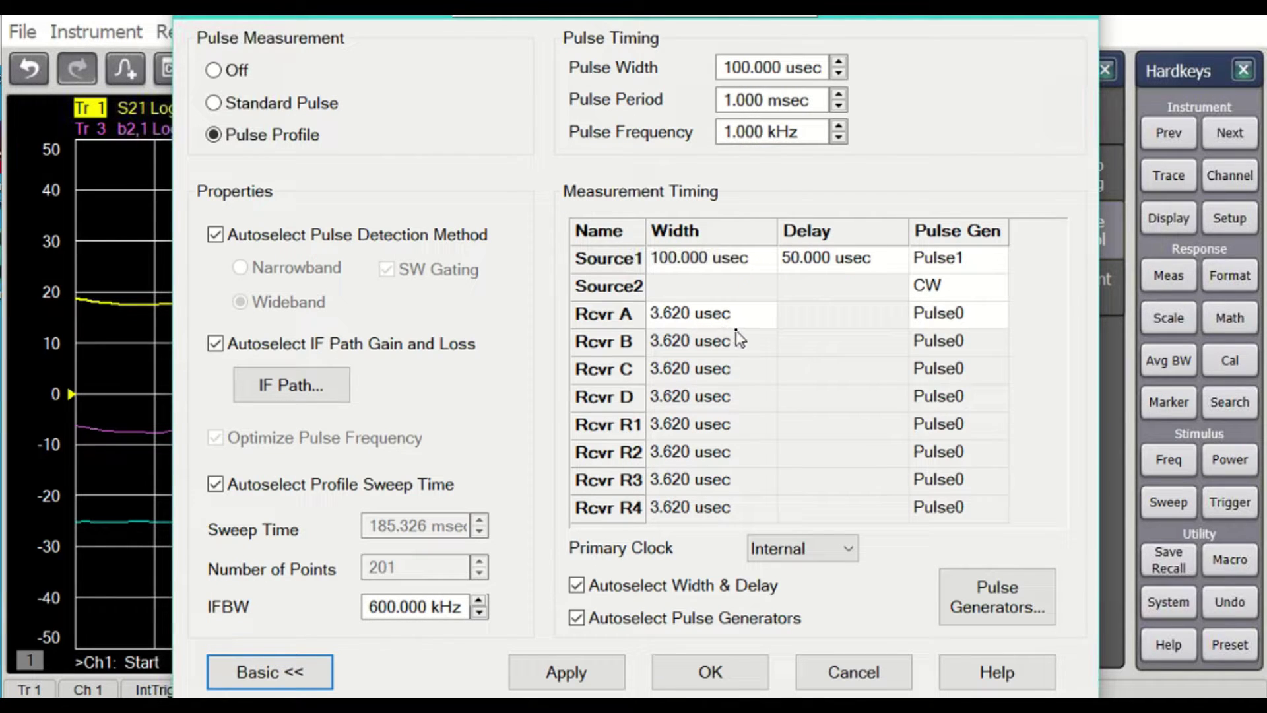
Step: Set the pulse profile's IFBW to 100 kHz
click(392, 613)
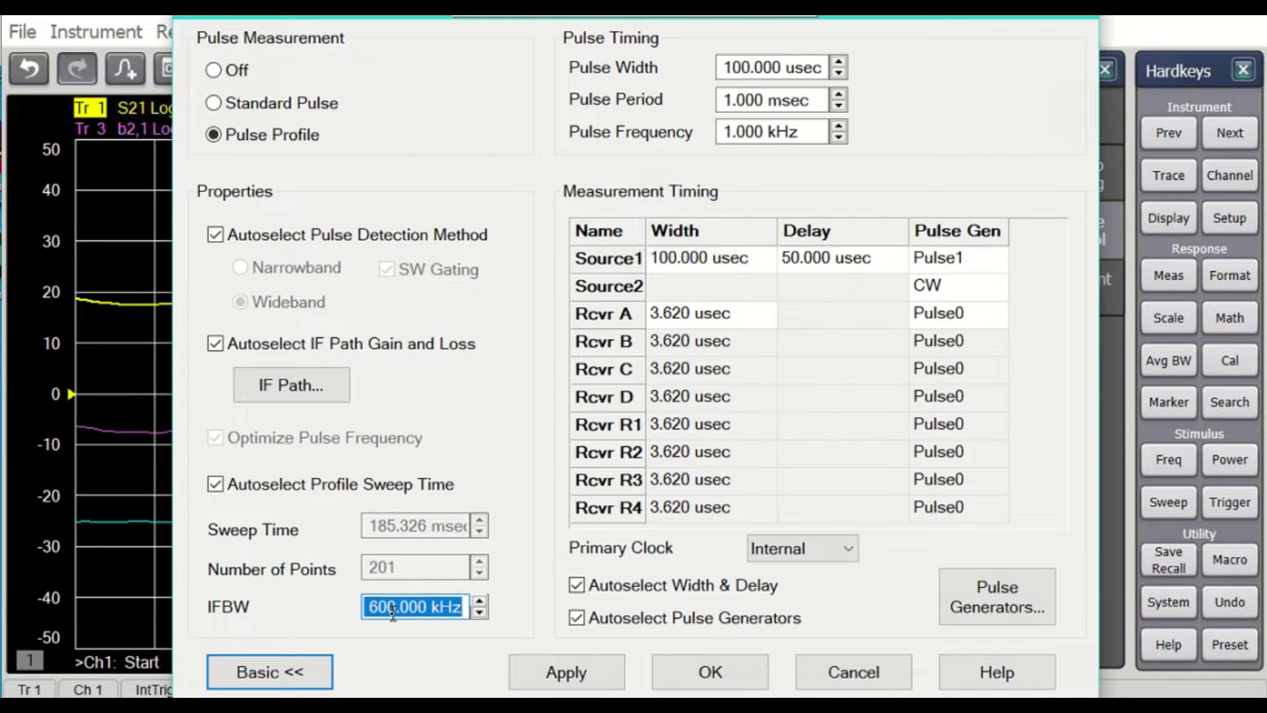
text(100)
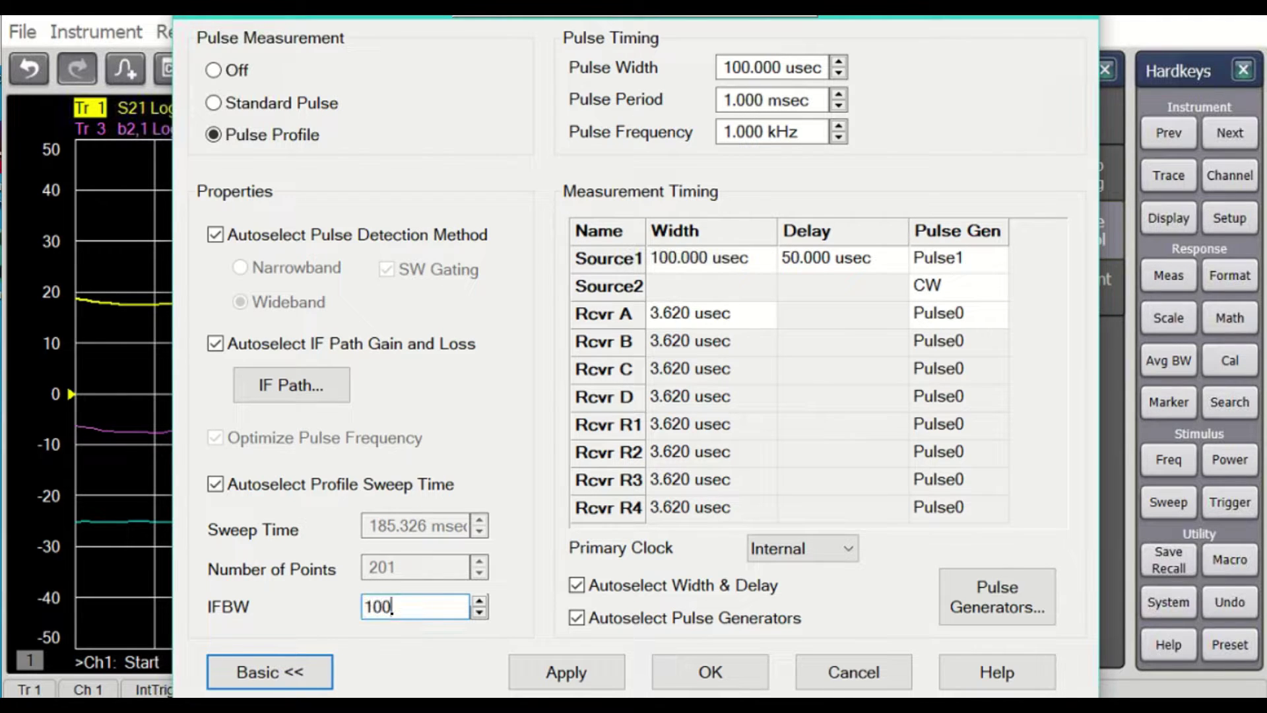
text(k)
key(Tab)
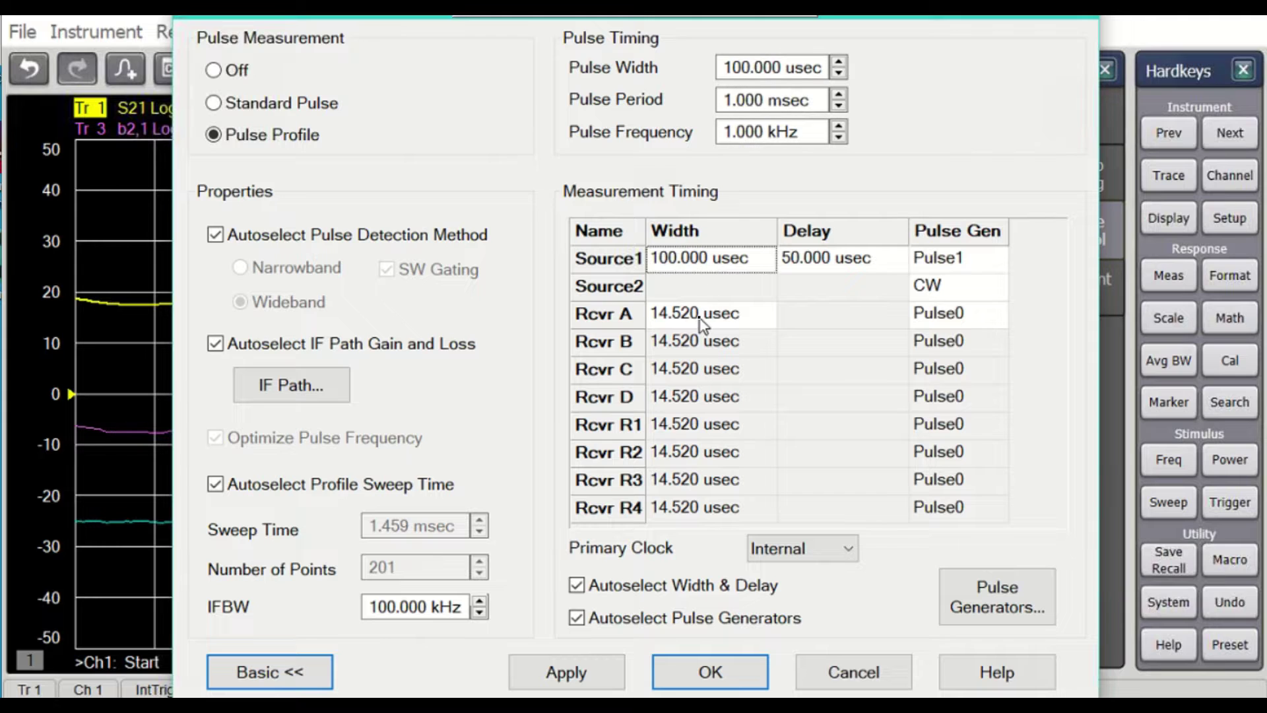
Step: Set the pulse profile's IFBW to 3 MHz, then apply and accept the pulse setup
click(392, 607)
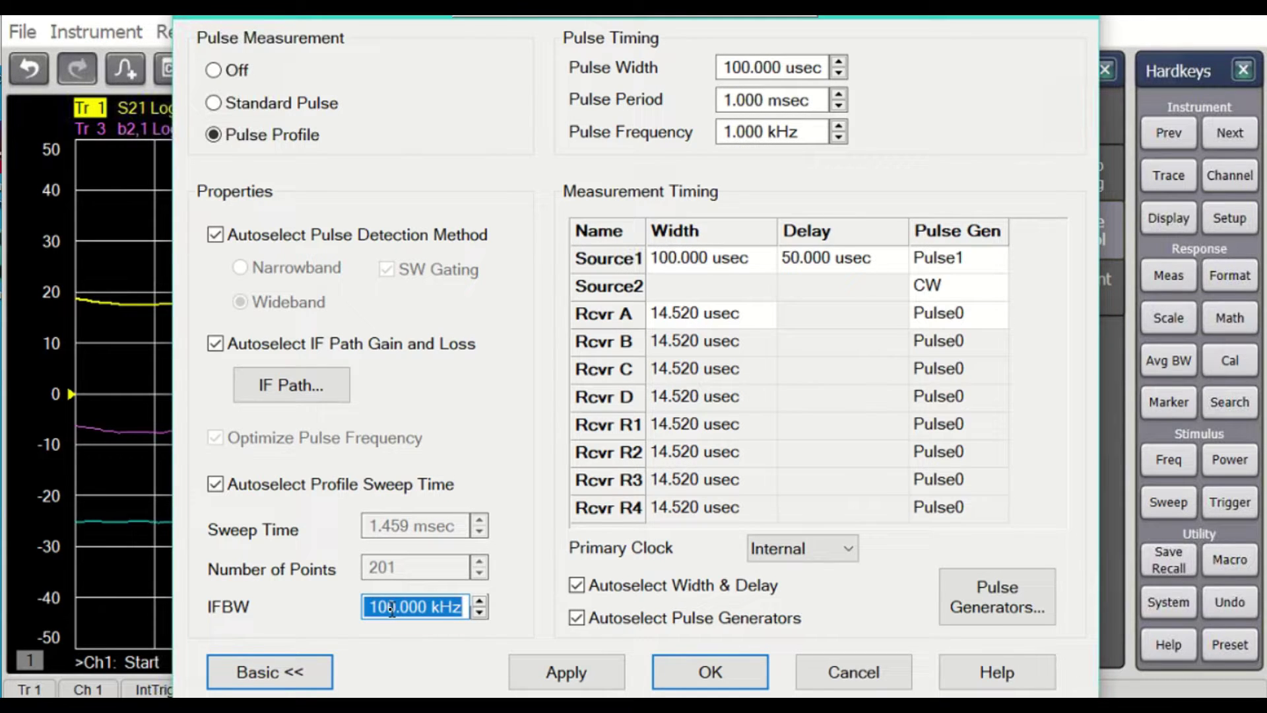
text(3M)
key(Tab)
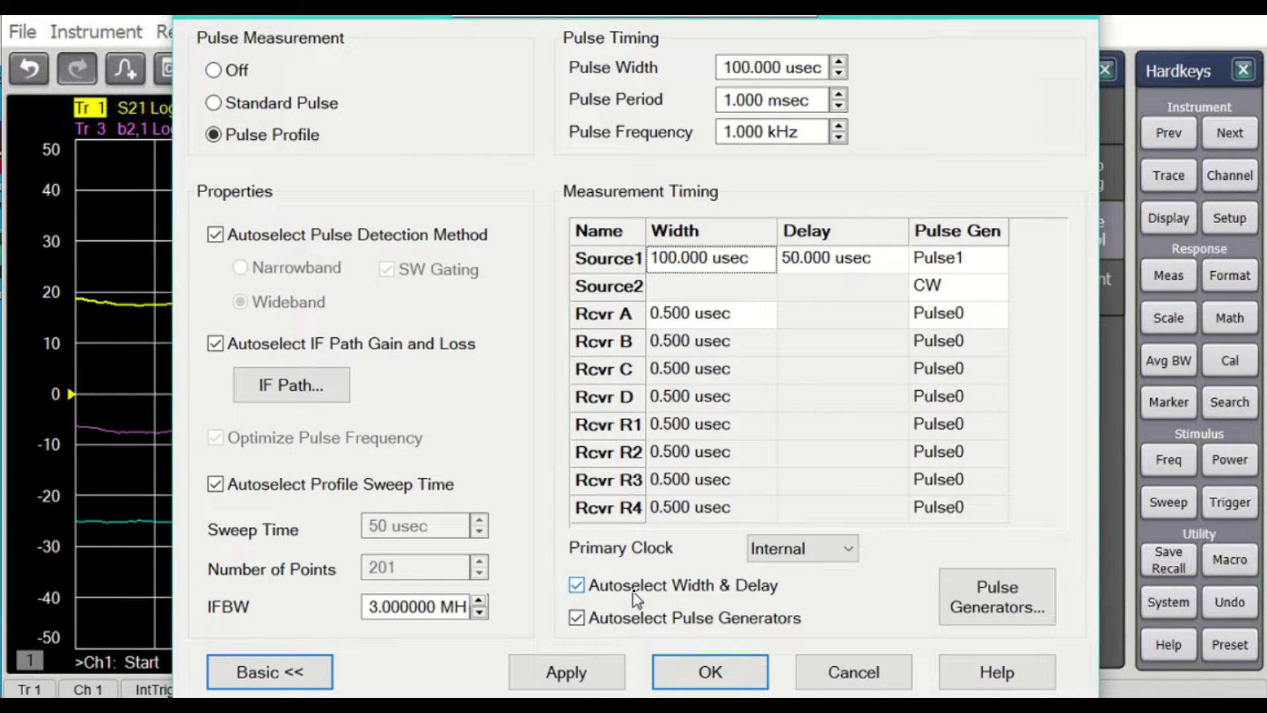
click(566, 673)
click(710, 671)
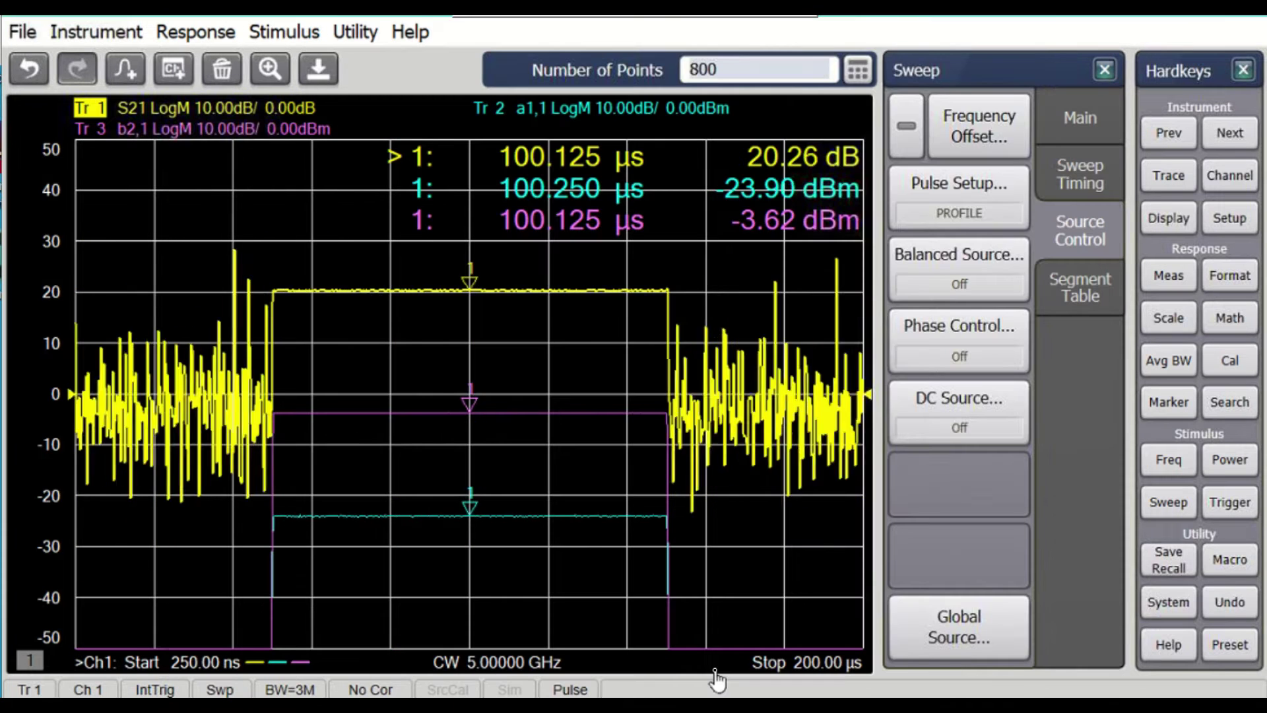
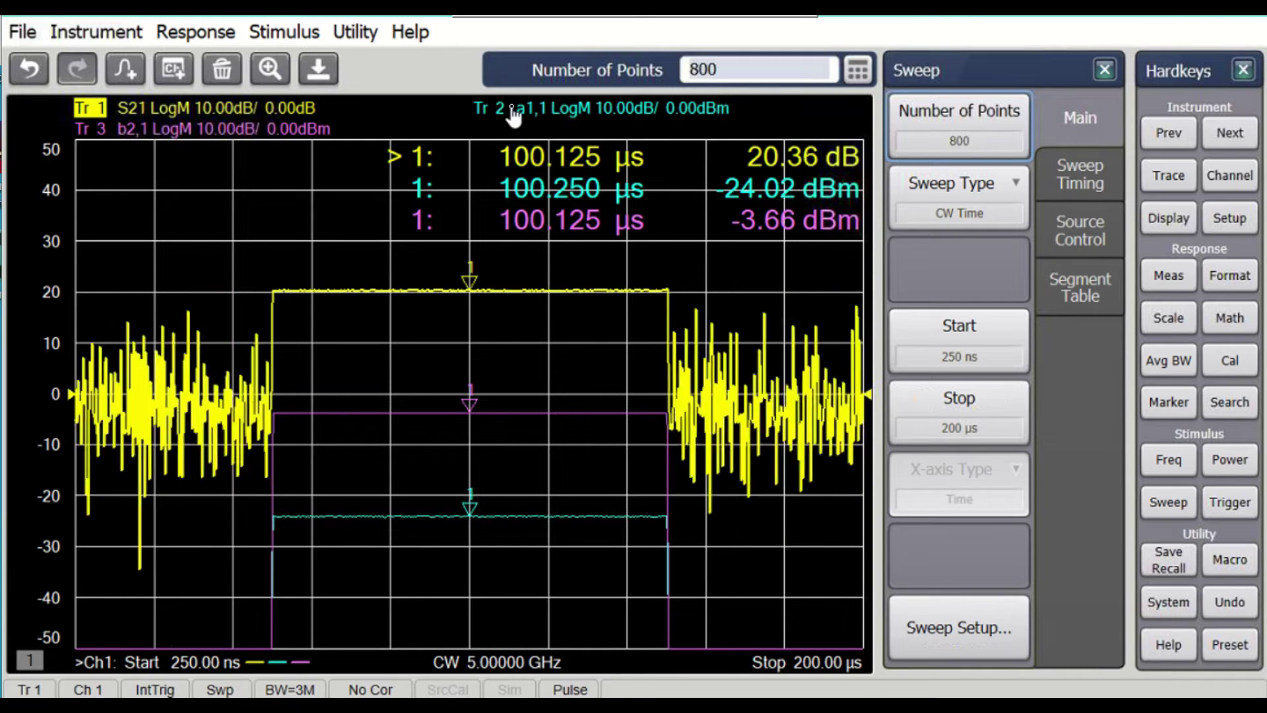
Step: Make the a1,1 trace active and set the scale coupling method to Window
click(491, 108)
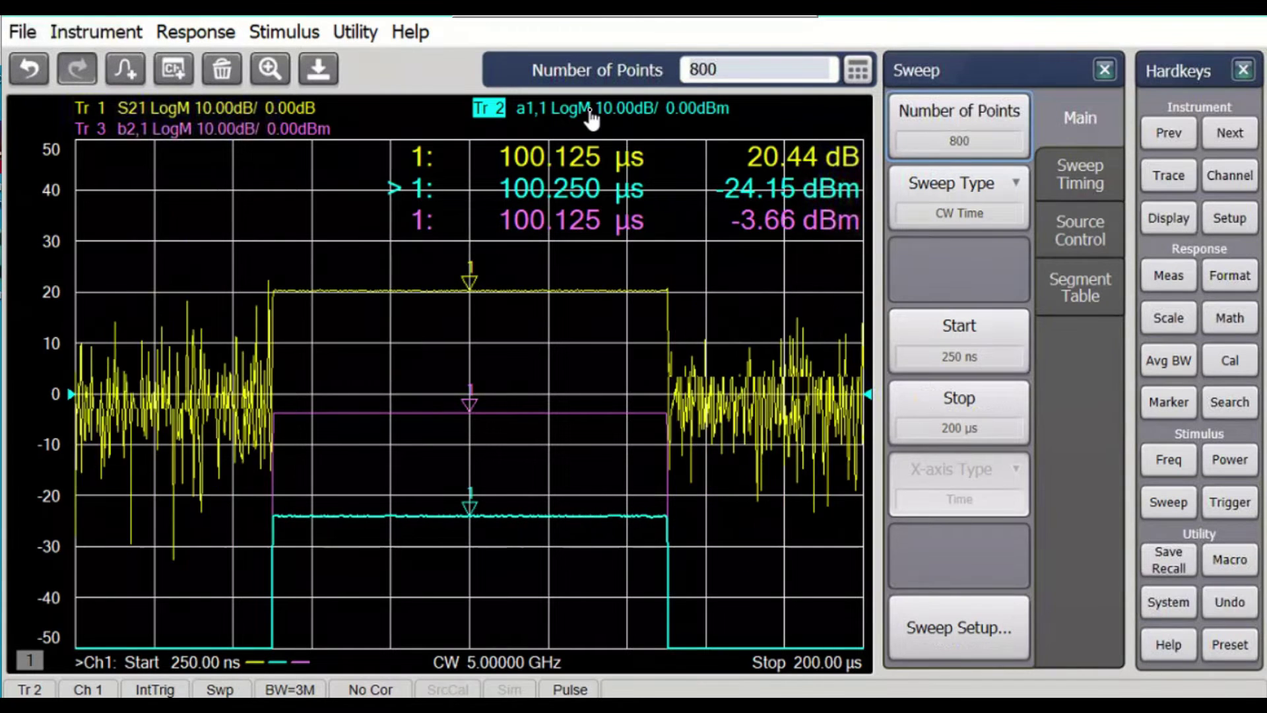
double_click(634, 128)
click(1162, 320)
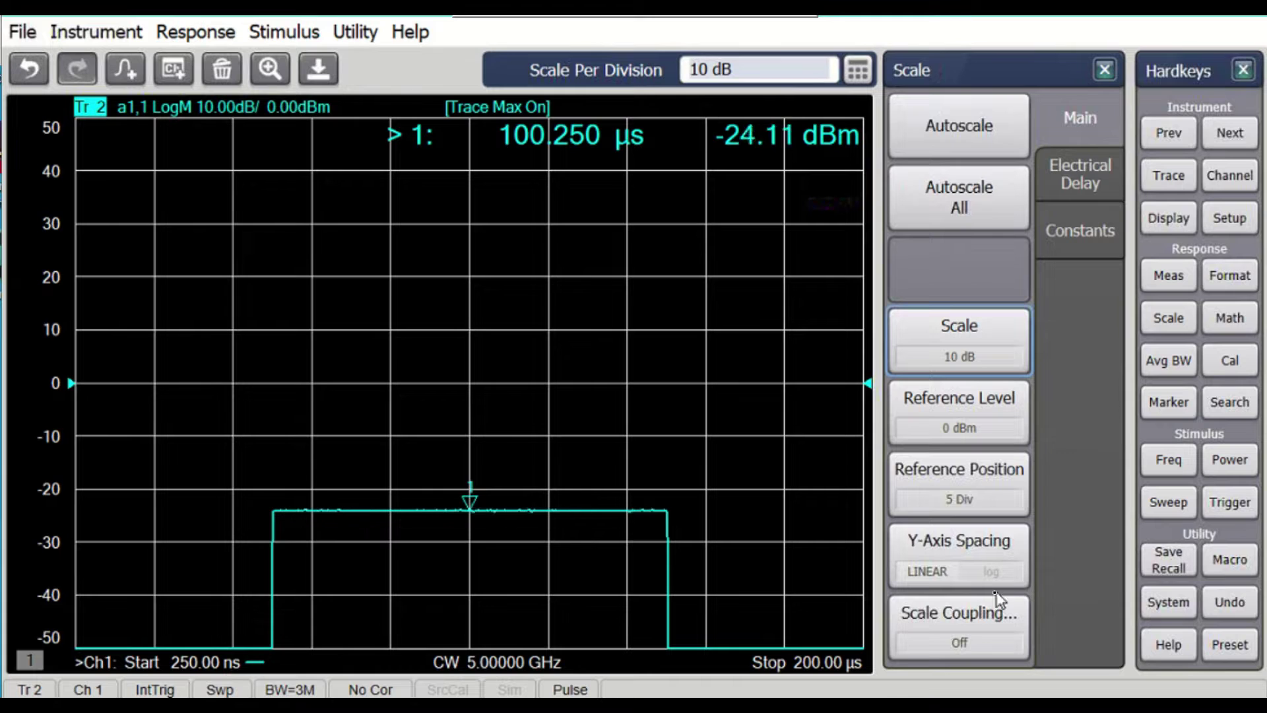
click(972, 629)
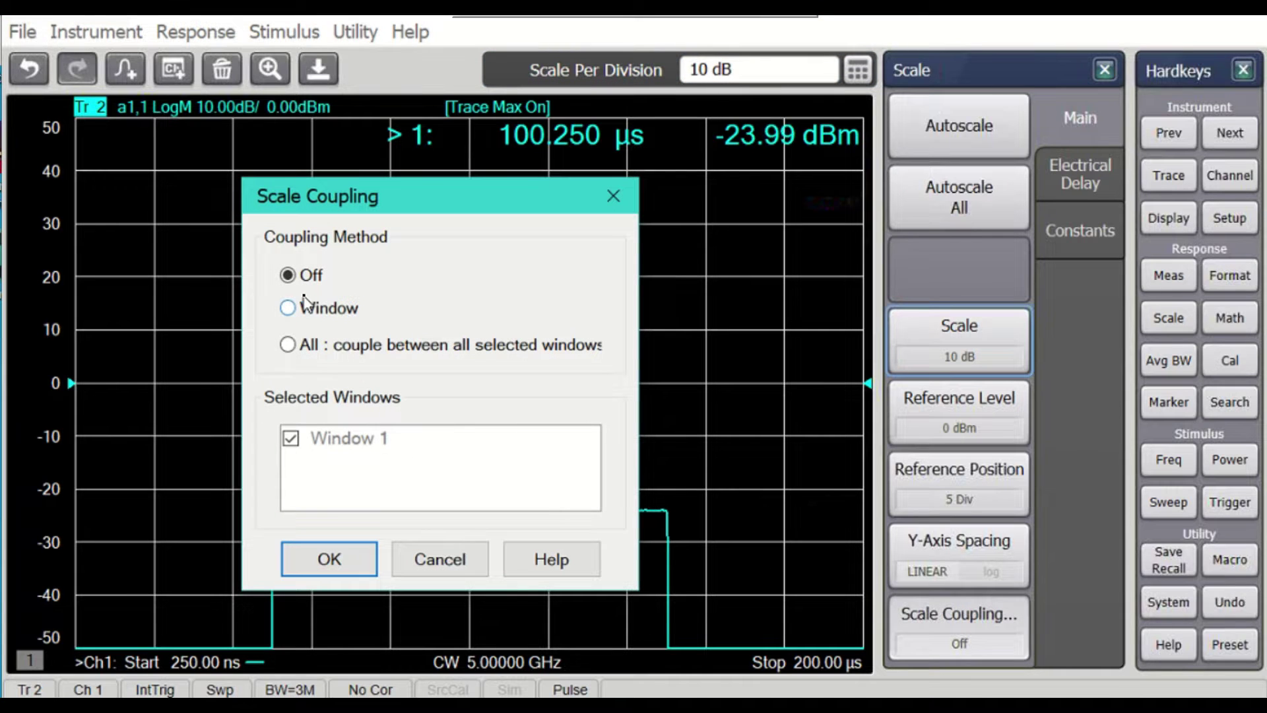
click(330, 560)
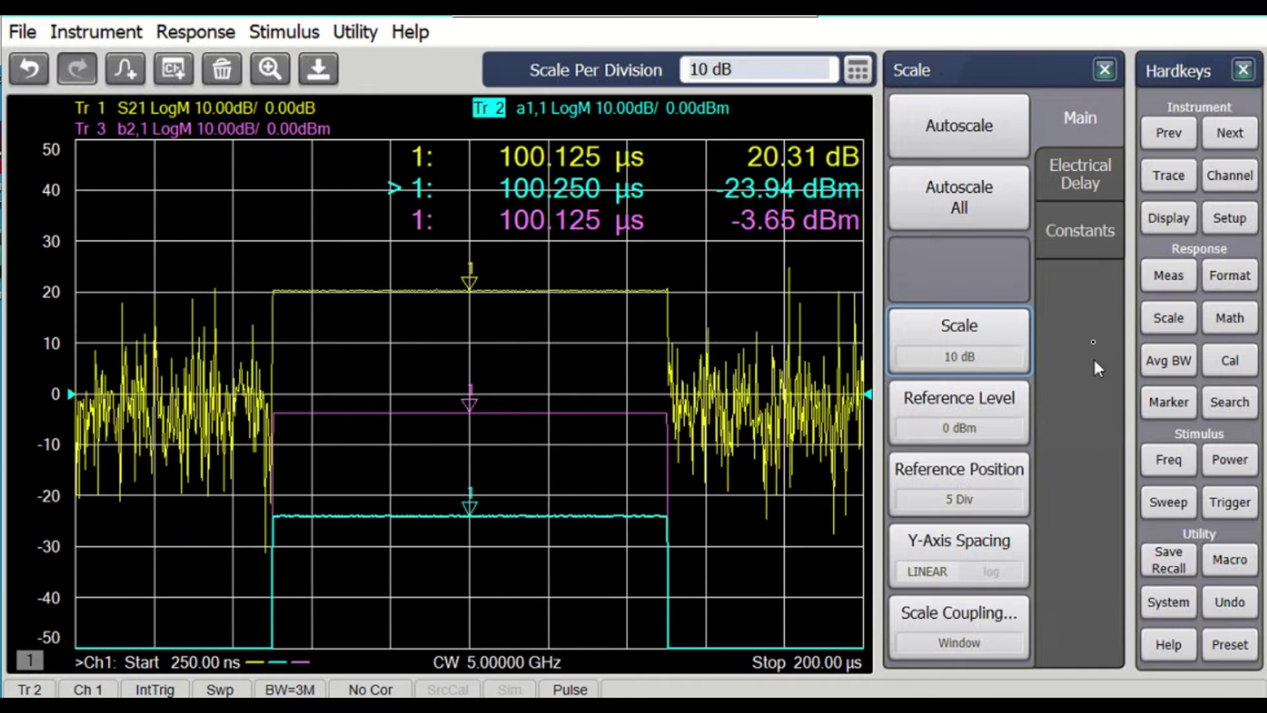
Step: Autoscale all traces and set the coupled scale to 10 dB per division
click(975, 188)
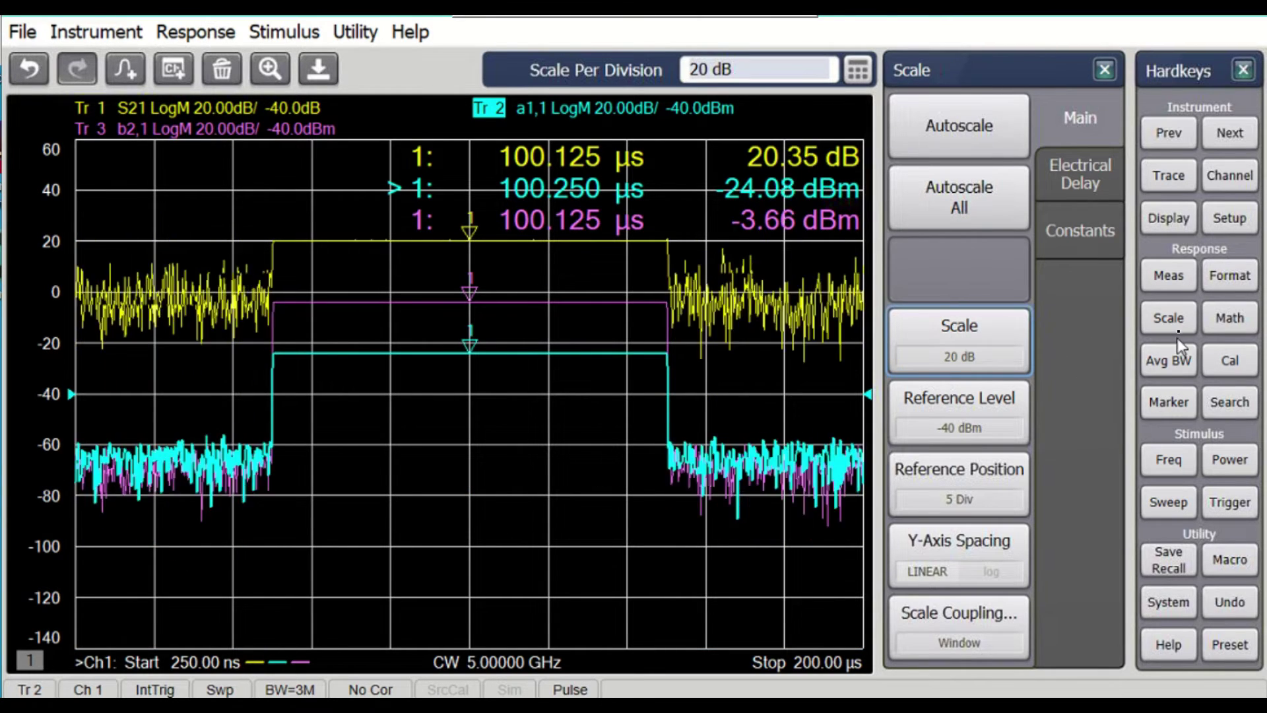
scroll(1174, 324, down, 1)
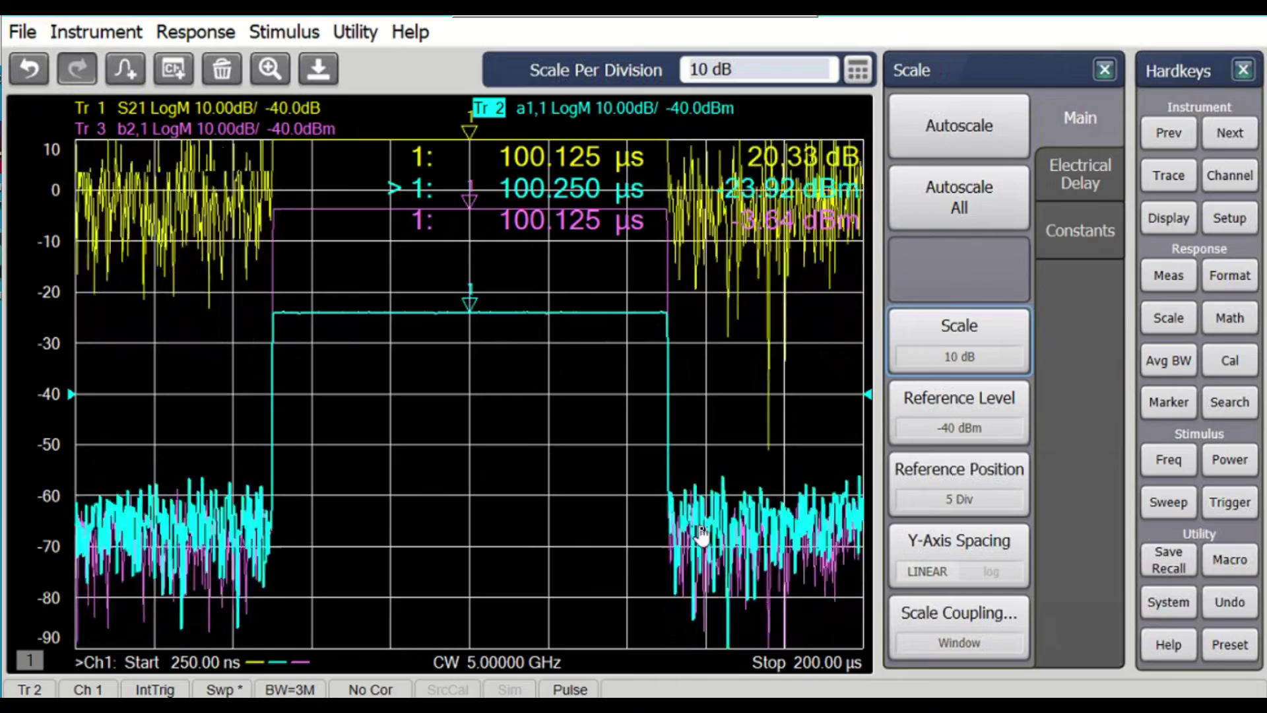
Step: Make the b2,1 trace active, move the S21 trace into its own window below, and maximize the b2,1 trace
click(197, 130)
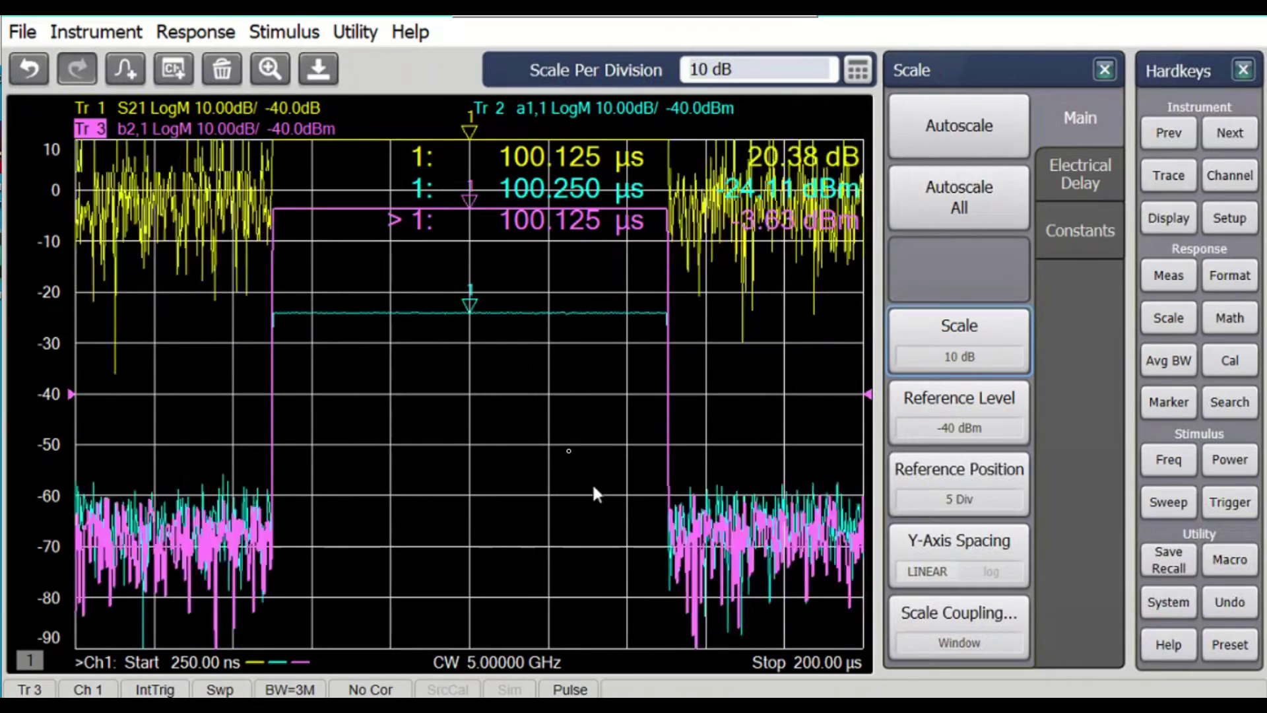
mouse_move(89, 108)
mouse_down()
mouse_move(376, 489)
mouse_move(475, 464)
mouse_move(482, 584)
mouse_up()
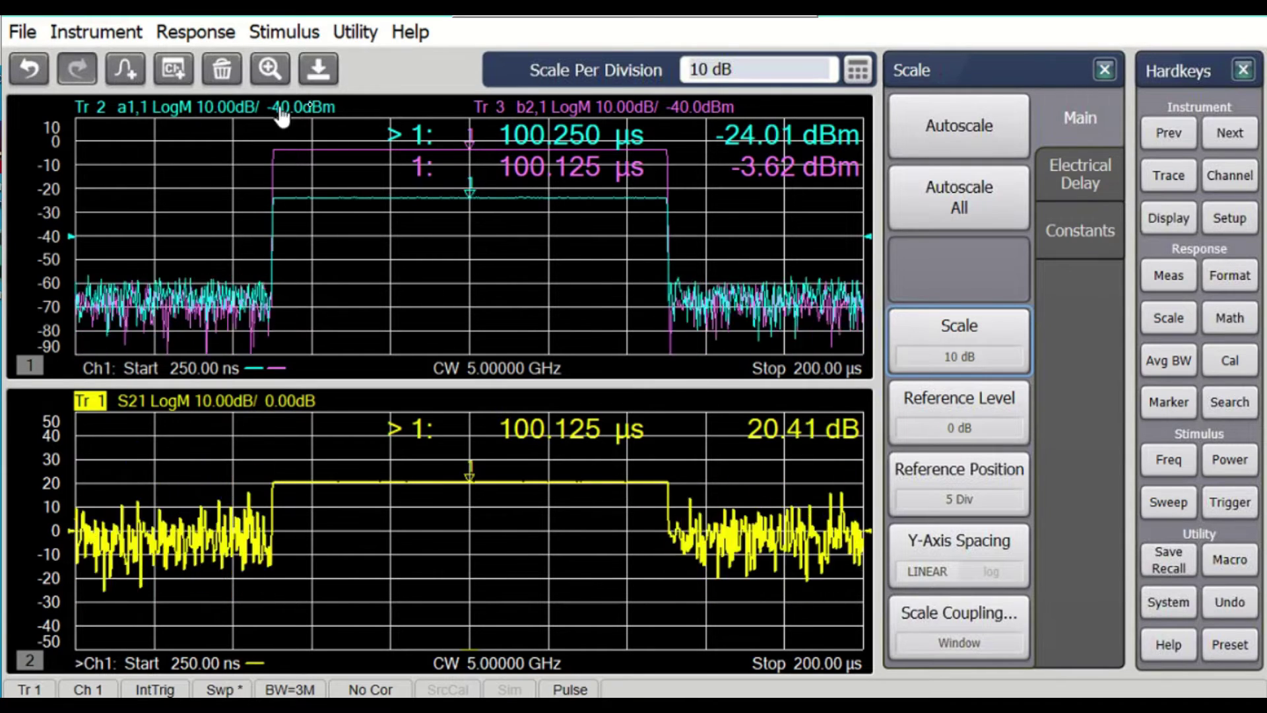
double_click(576, 109)
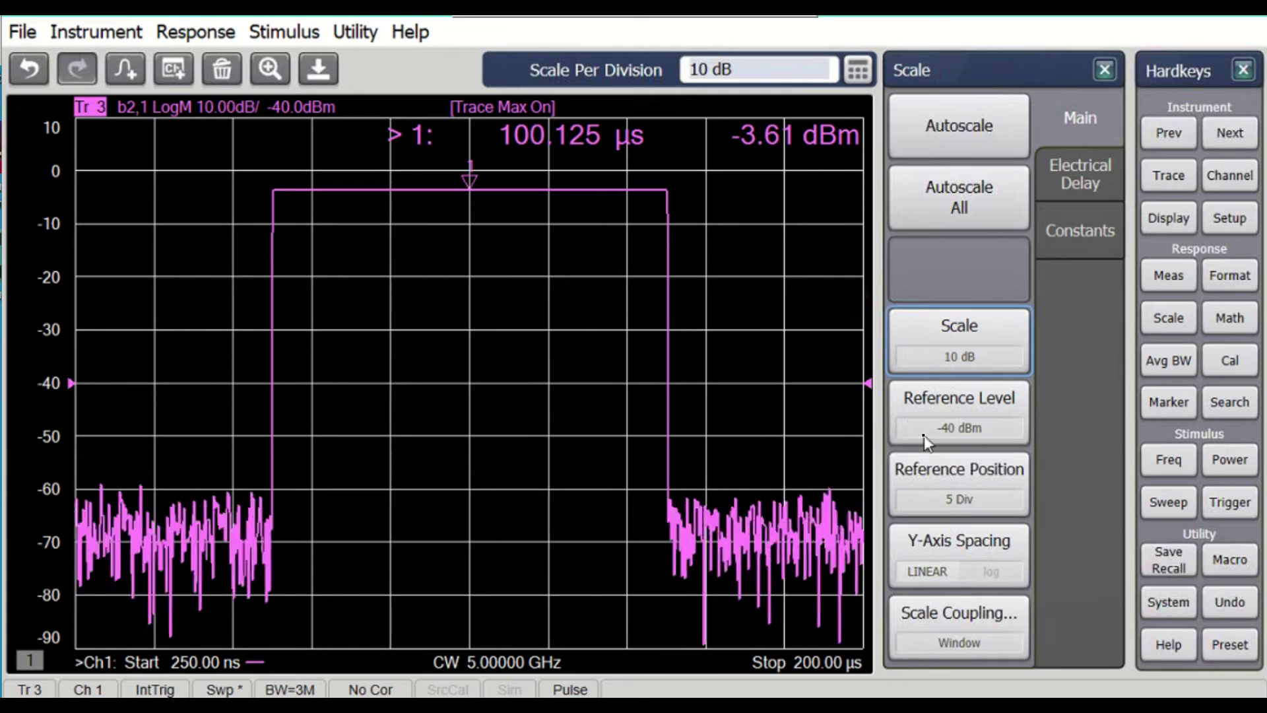
Step: Set the number of sweep points to 8000 and move marker 1 onto the second pulse at about 1.104 ms
click(1172, 503)
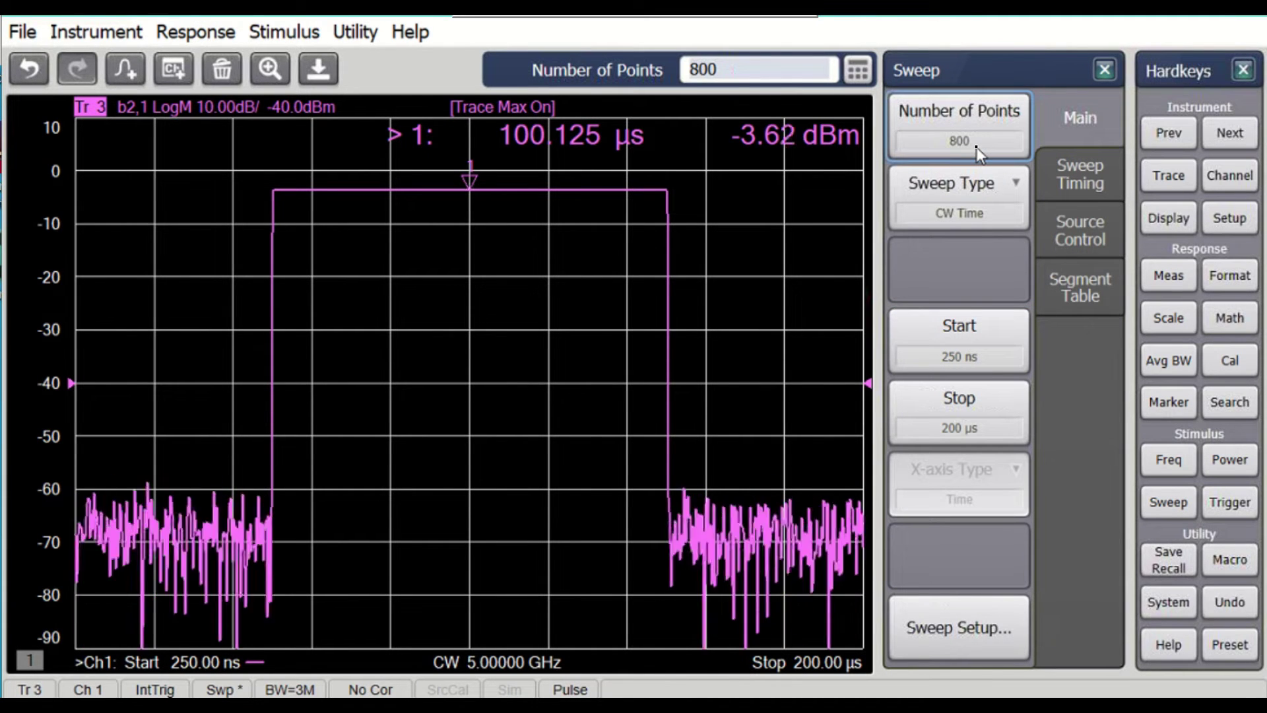
text(800)
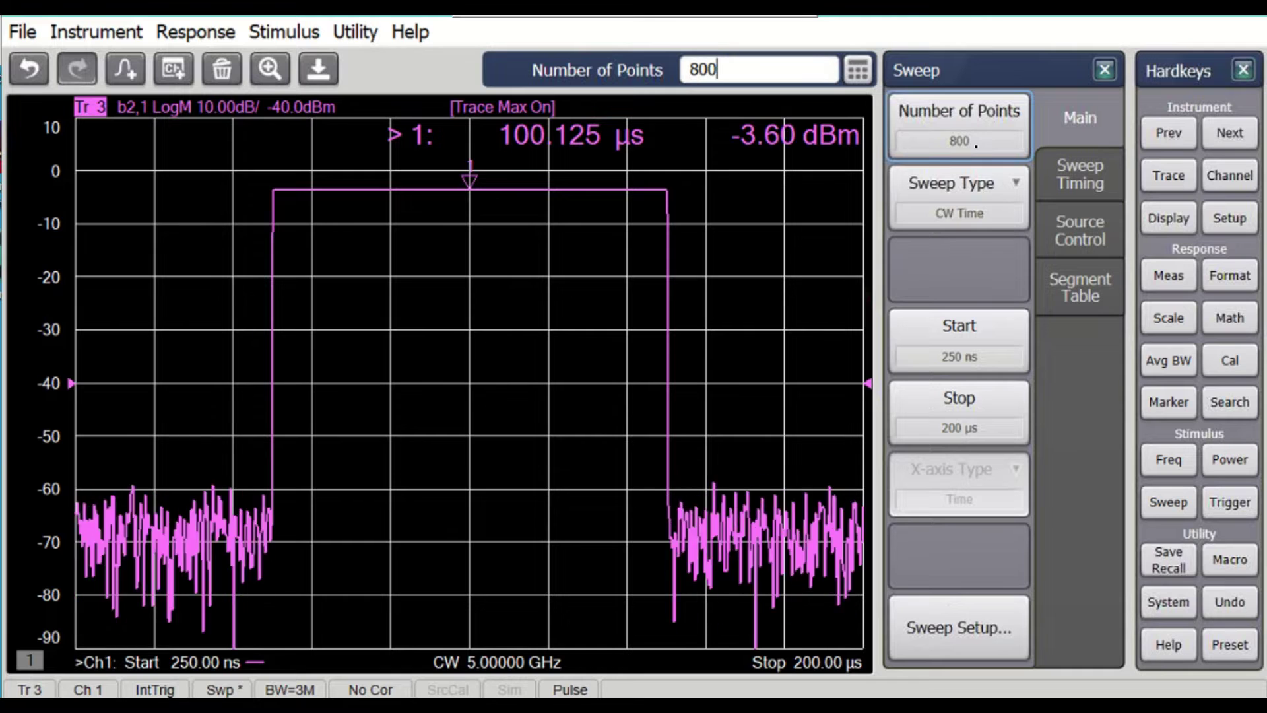
text(0)
key(Return)
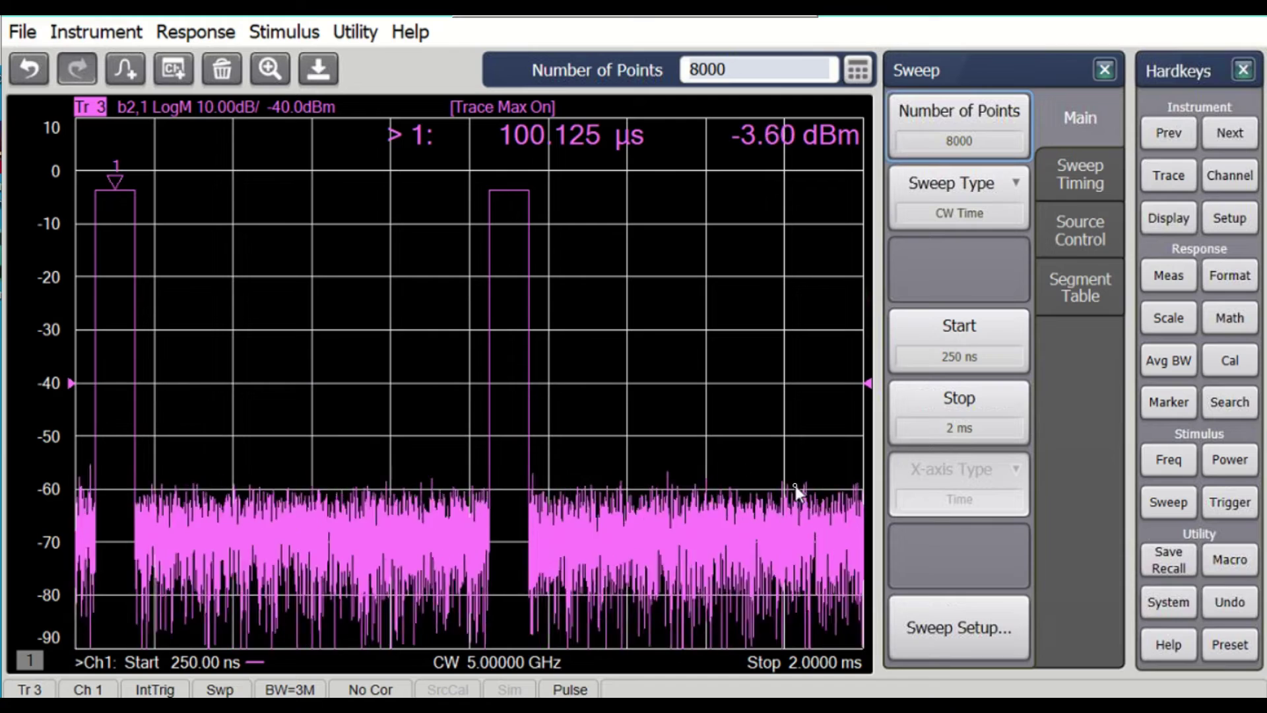
mouse_move(115, 184)
mouse_down()
mouse_move(201, 211)
mouse_move(509, 187)
mouse_up()
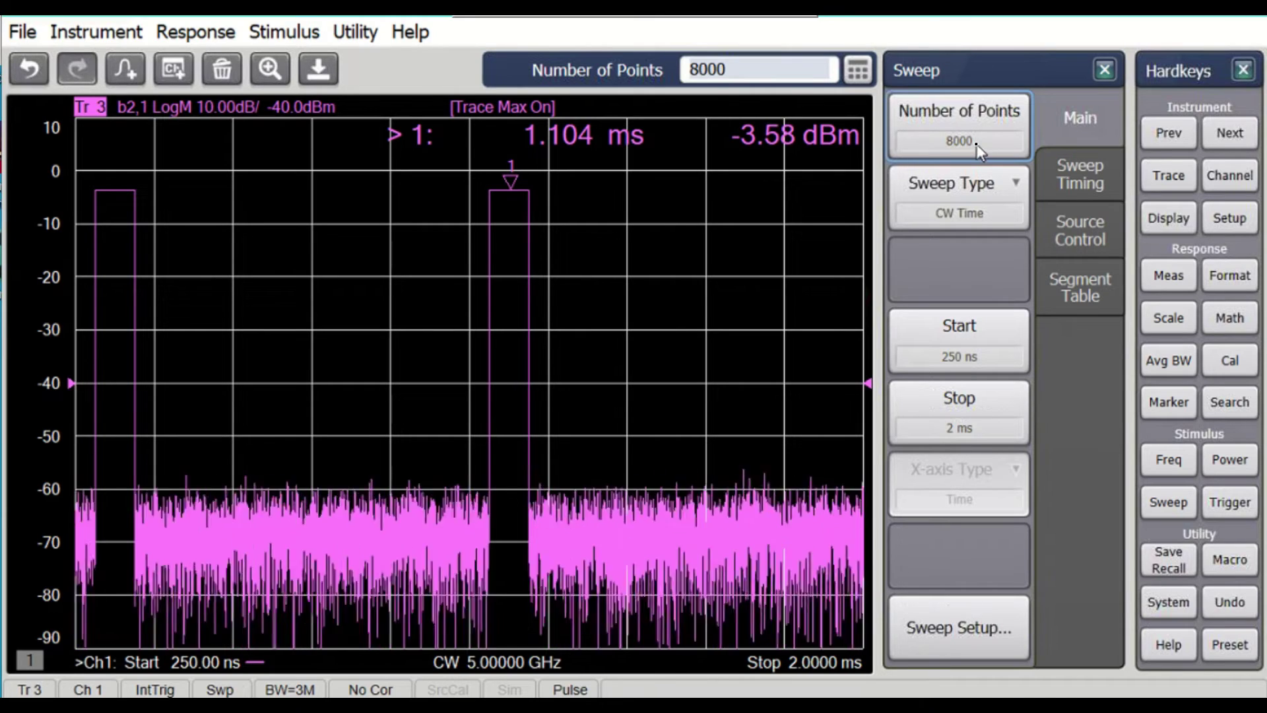
Step: Increase the number of sweep points to 80000, and restore it to 800
text(8)
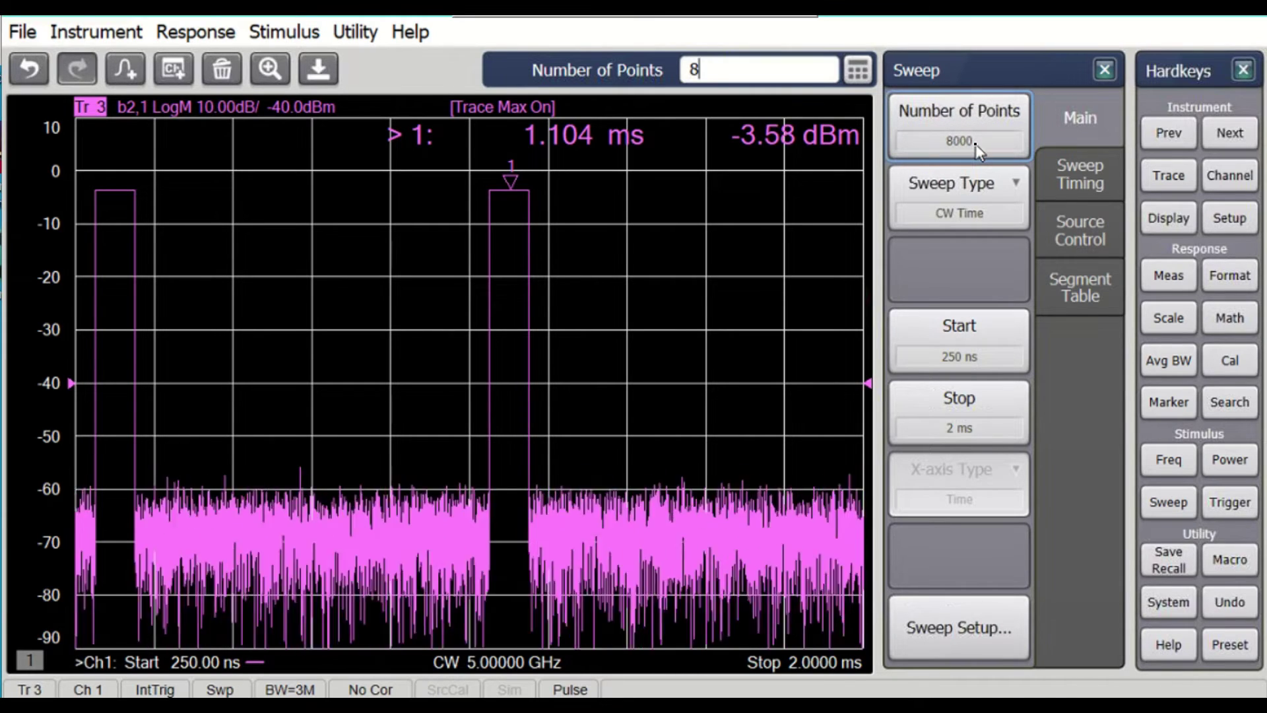
text(000)
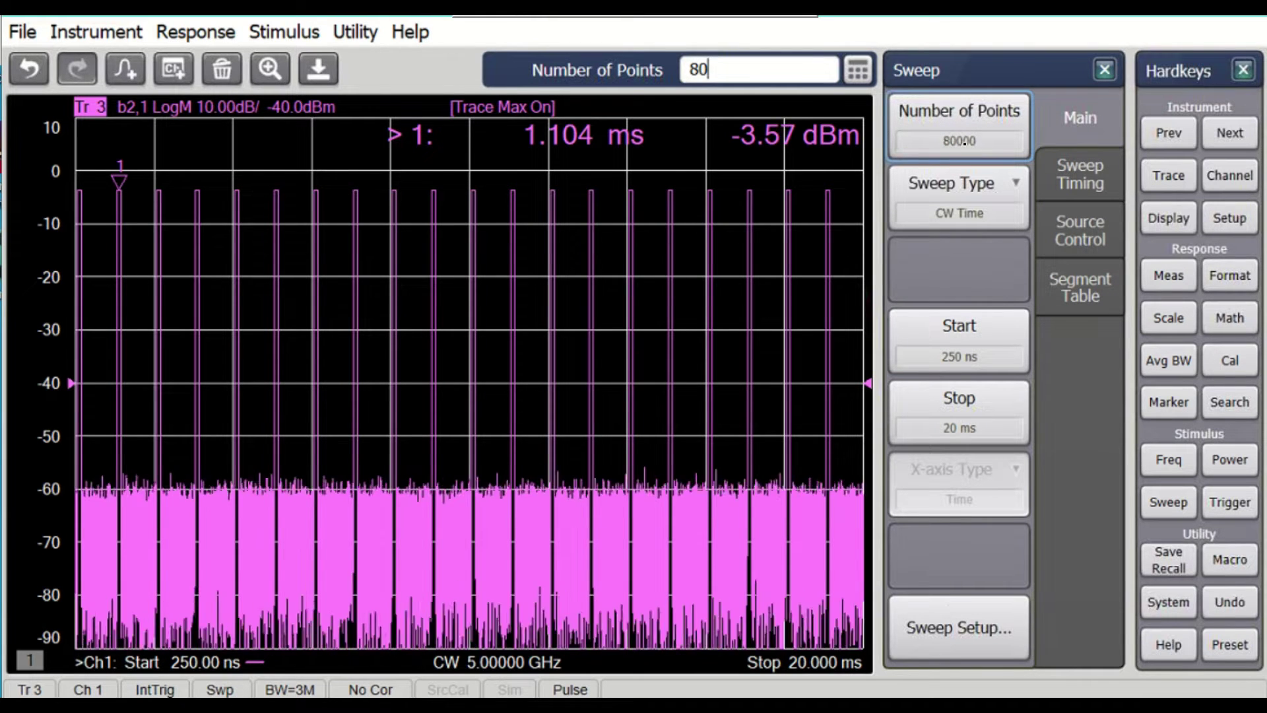
key(Return)
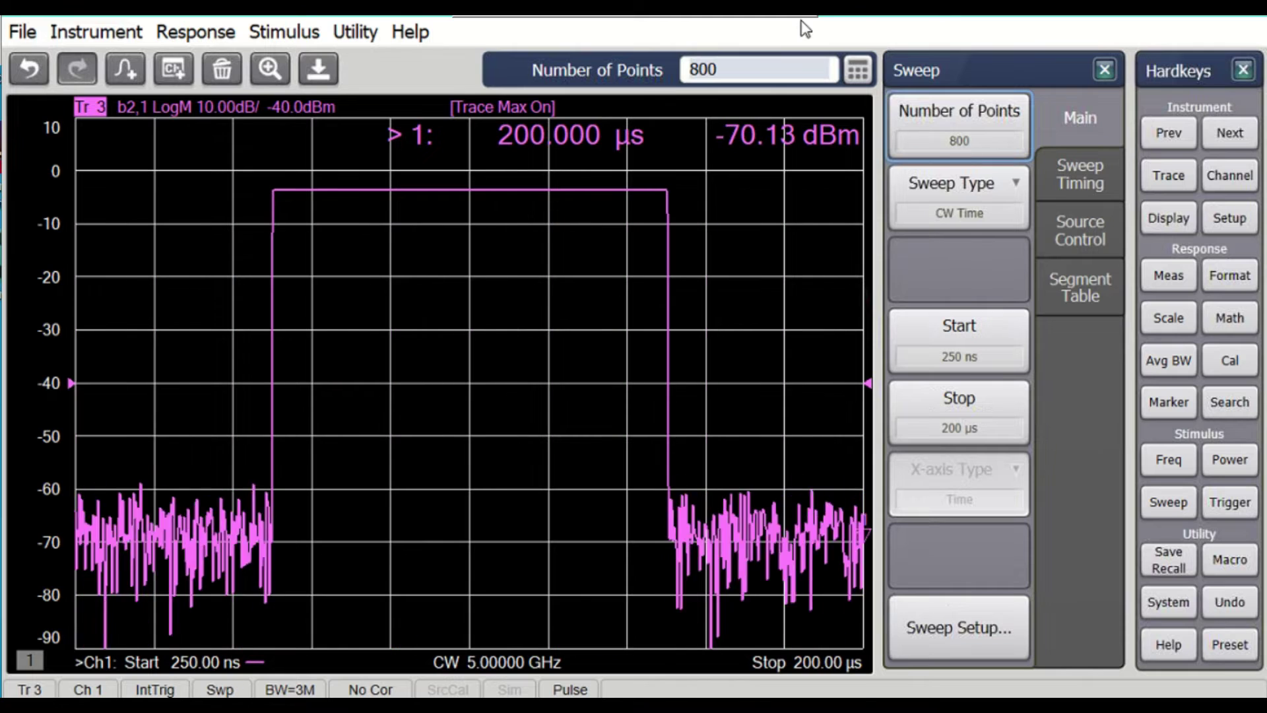
click(1229, 402)
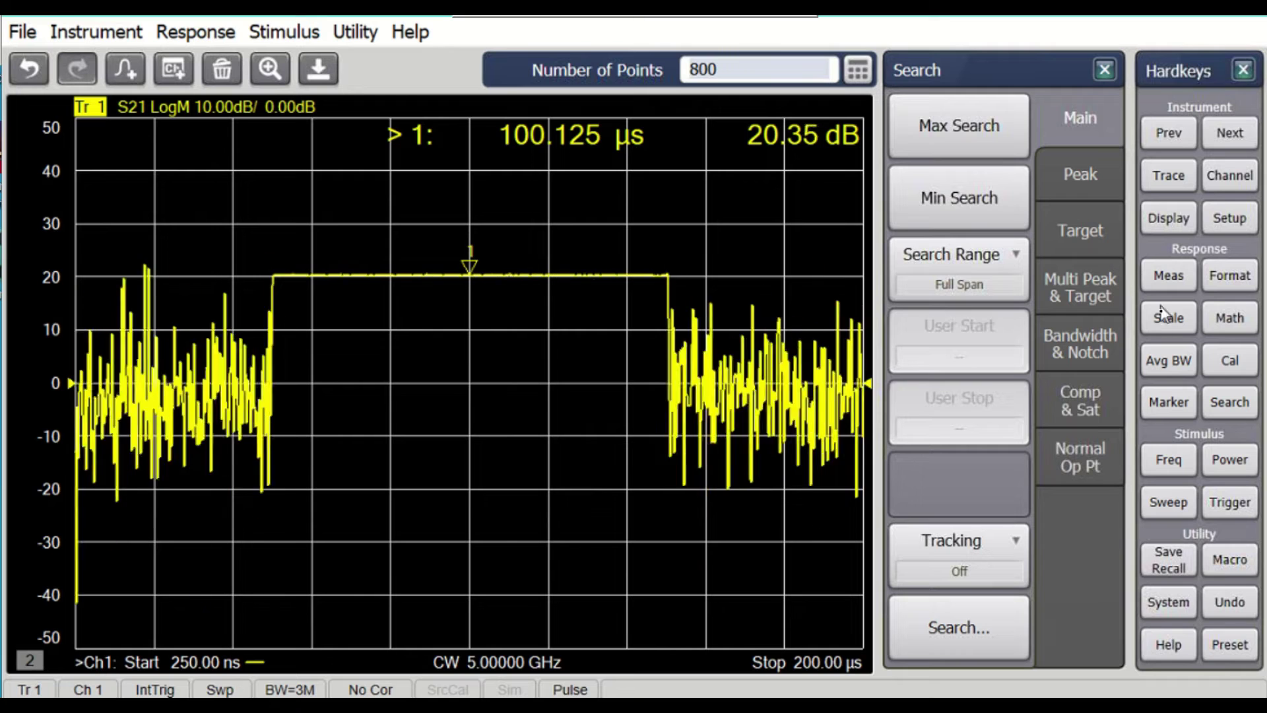
click(1164, 404)
click(1162, 403)
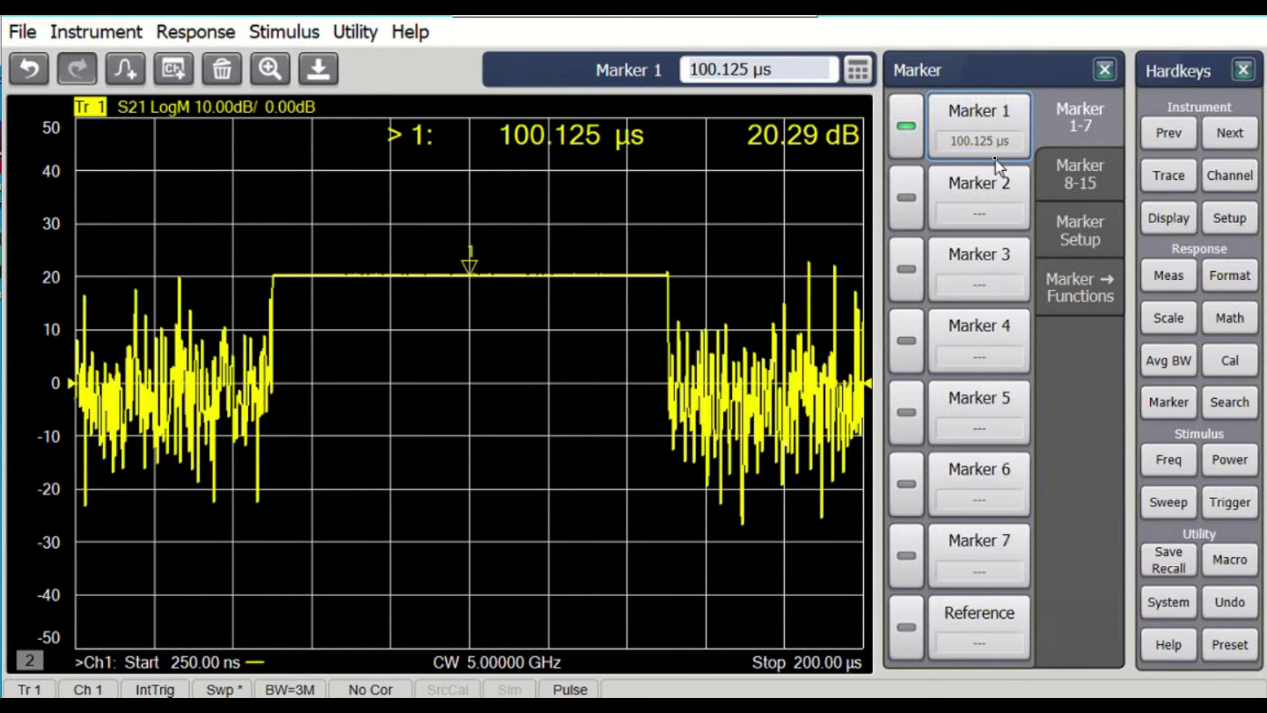
Step: Set the S21 trace's reference level to 20 dB and reduce its scale to 500 mdB per division
click(1174, 324)
click(924, 425)
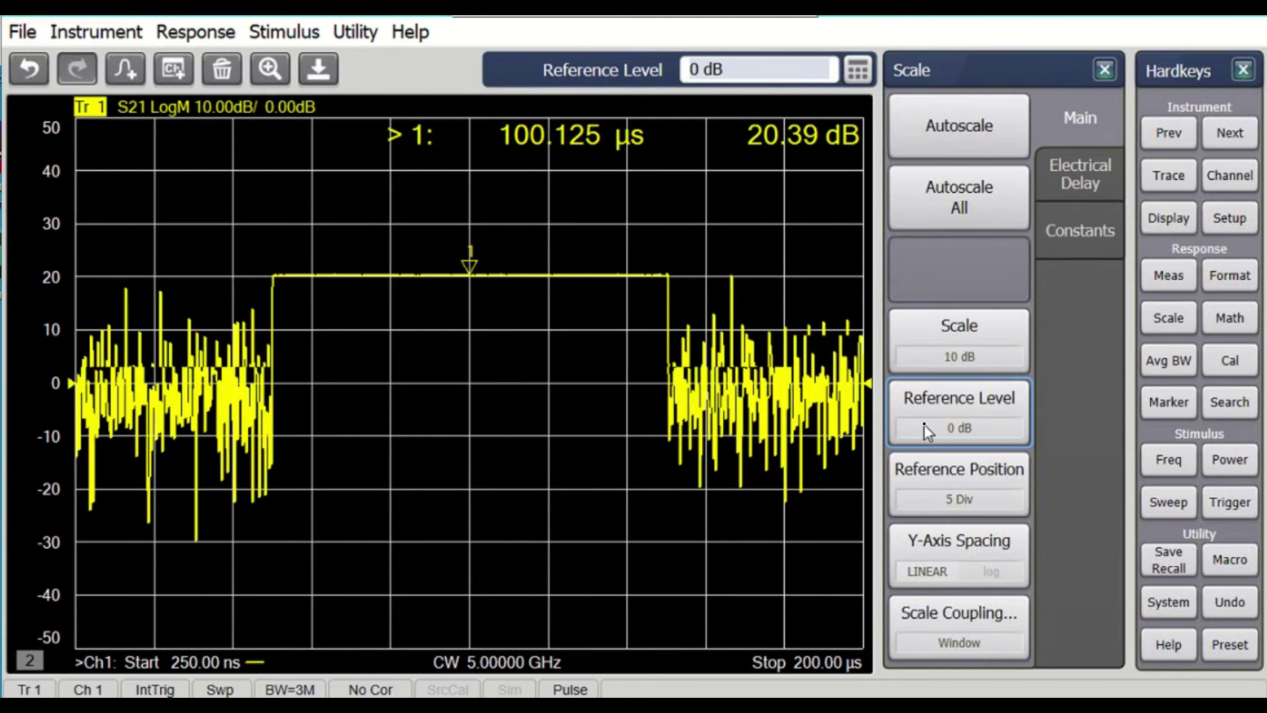
text(20)
key(Return)
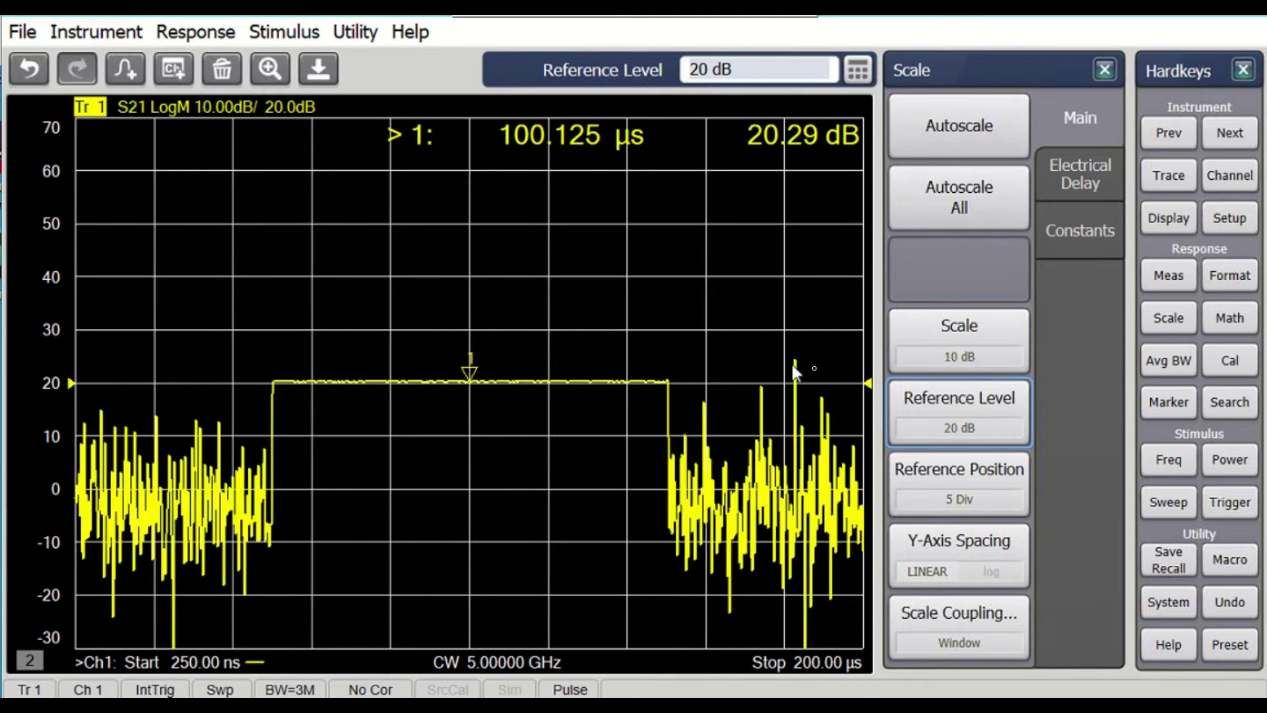
key(Down)
key(Down)
key(Down)
key(Down)
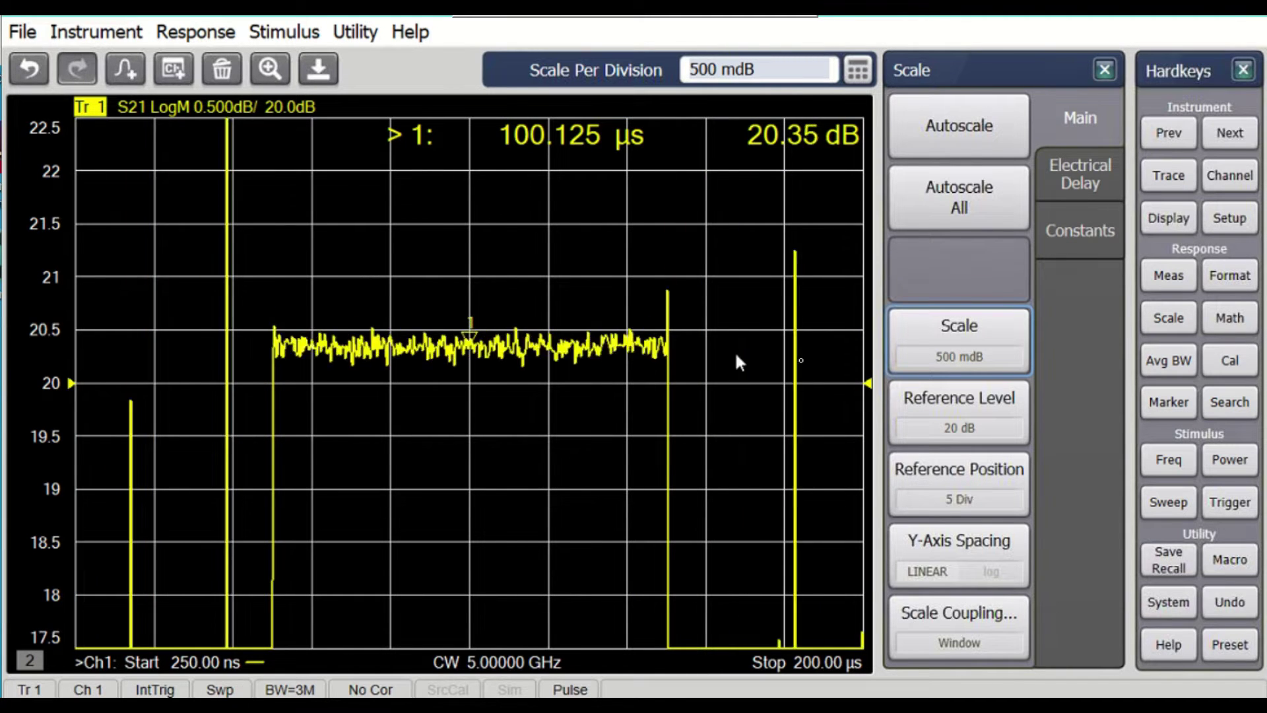
Step: Set the IF bandwidth to 100 kHz and reselect Pulse Profile in the pulse setup, applying and accepting it
click(1163, 362)
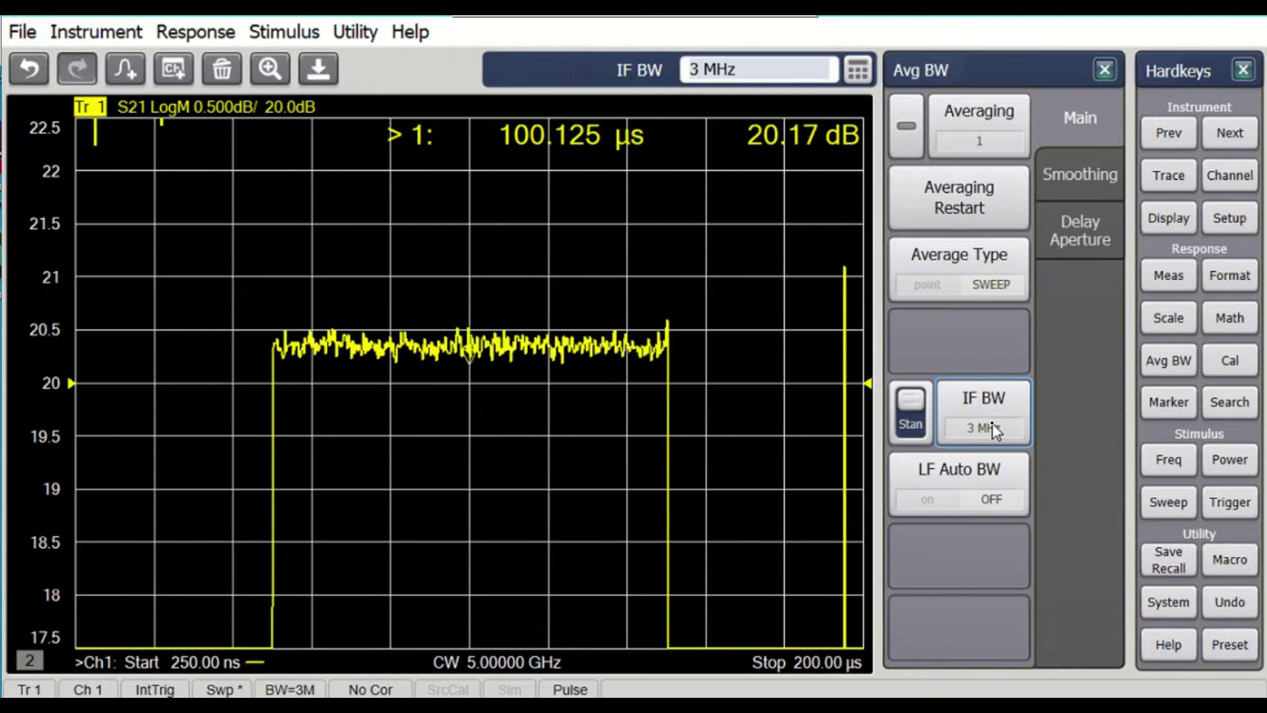
text(100 k)
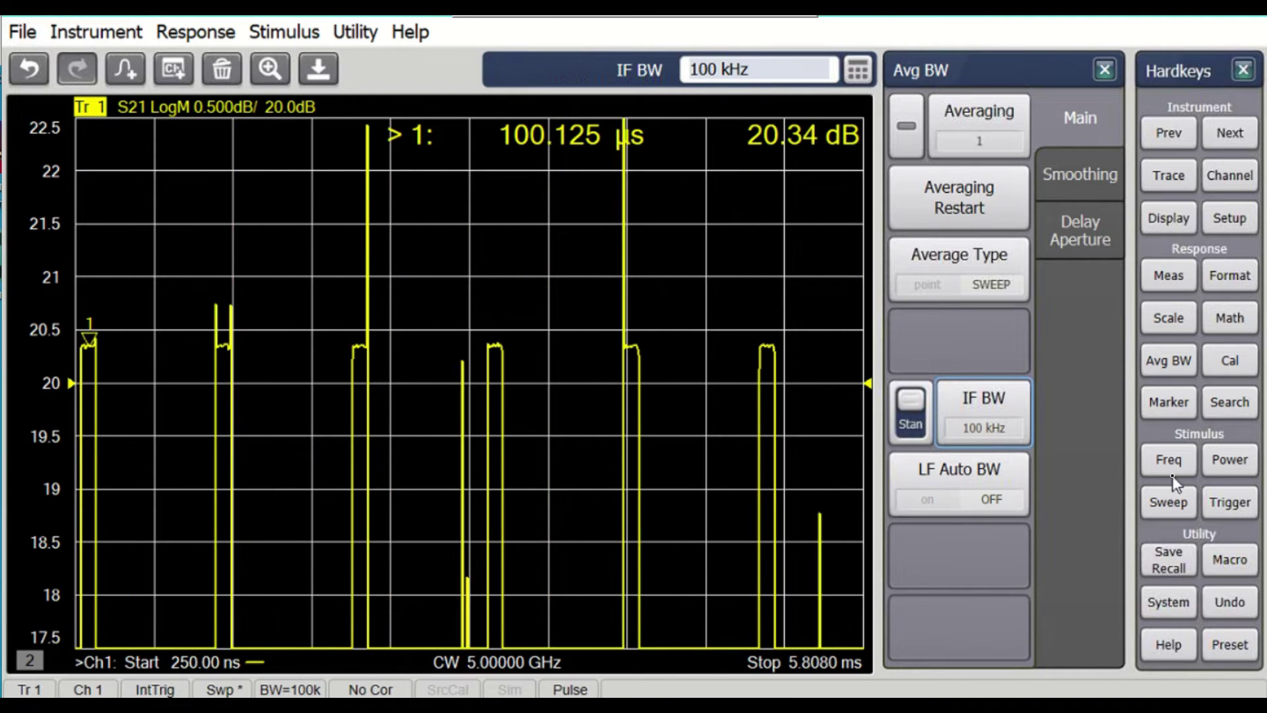
click(1168, 501)
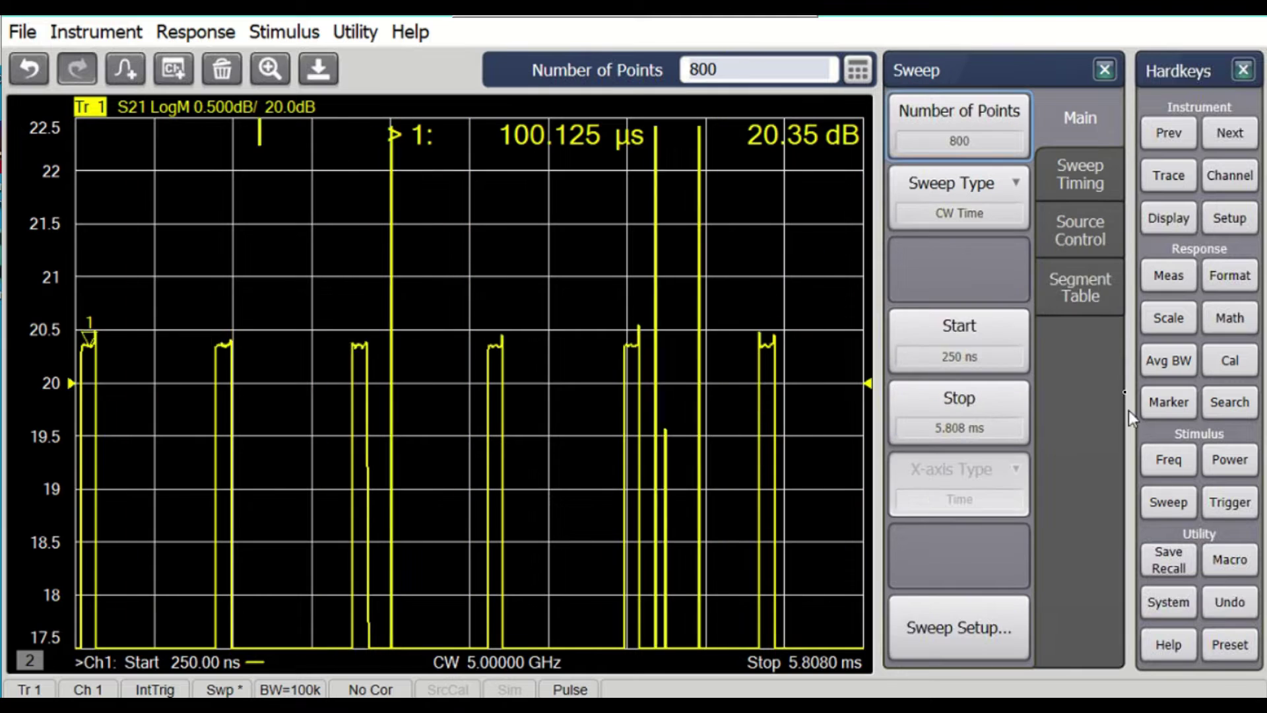
click(1081, 242)
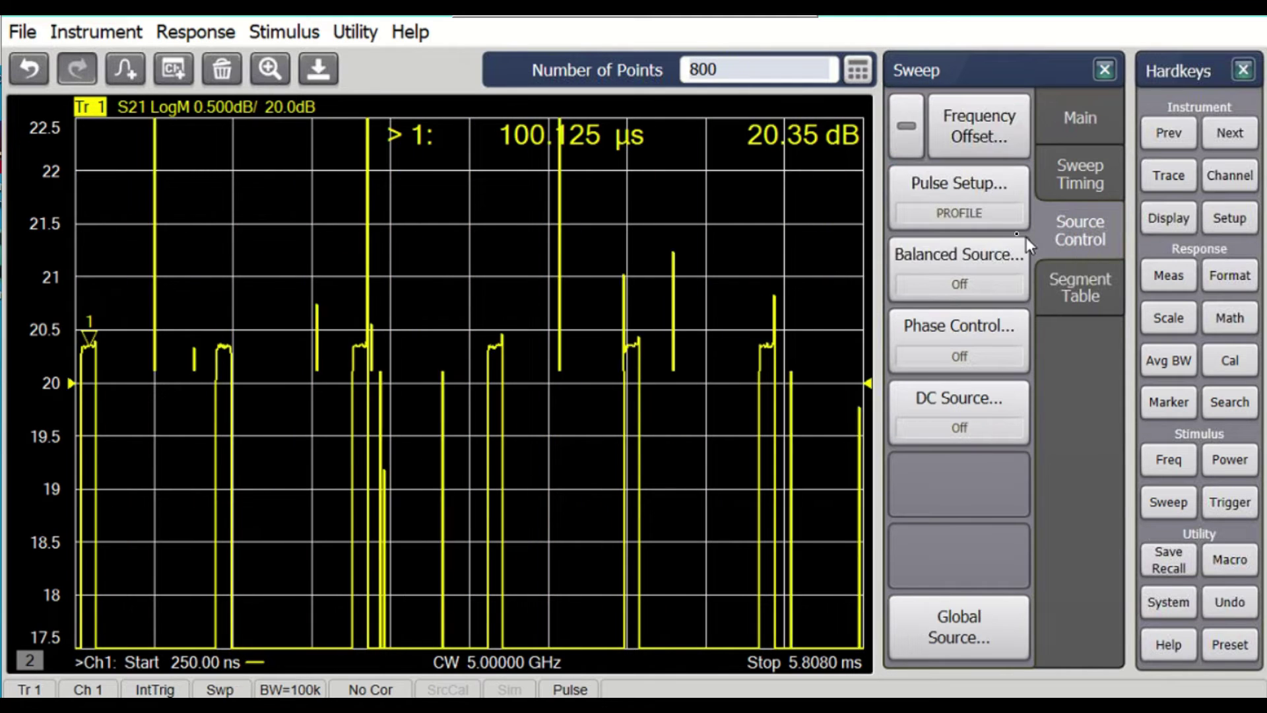
click(970, 185)
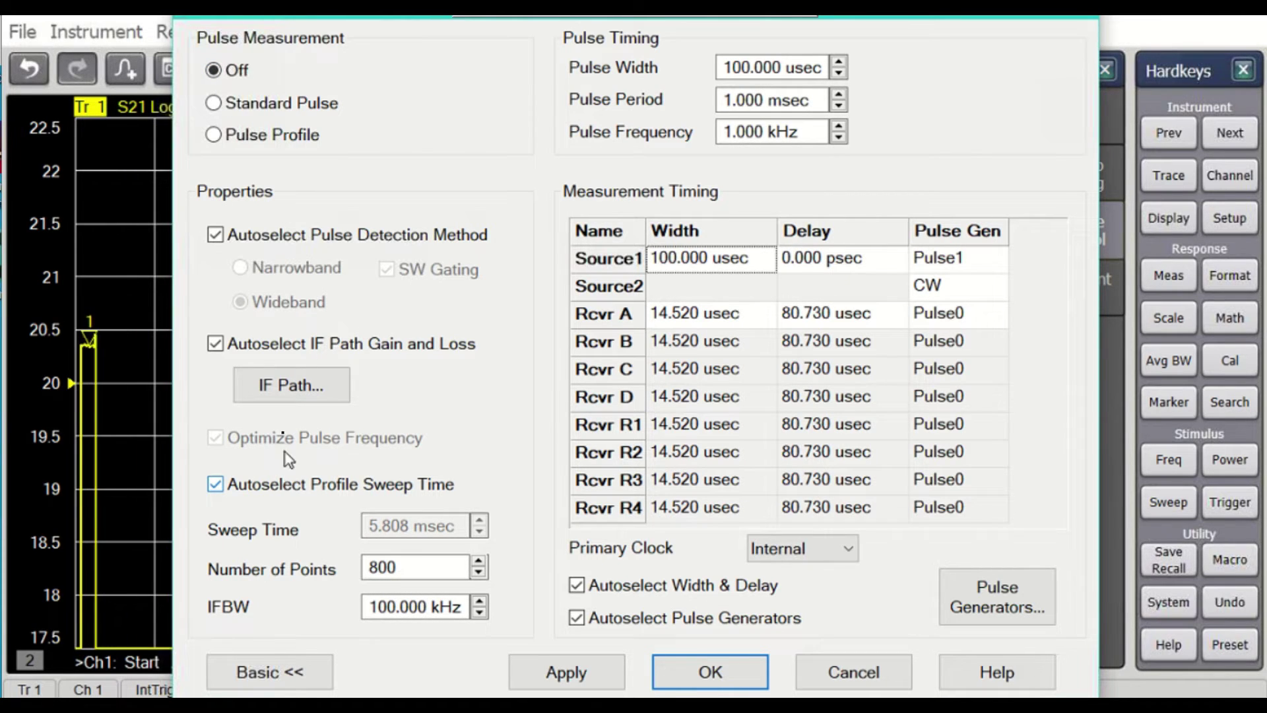
click(214, 136)
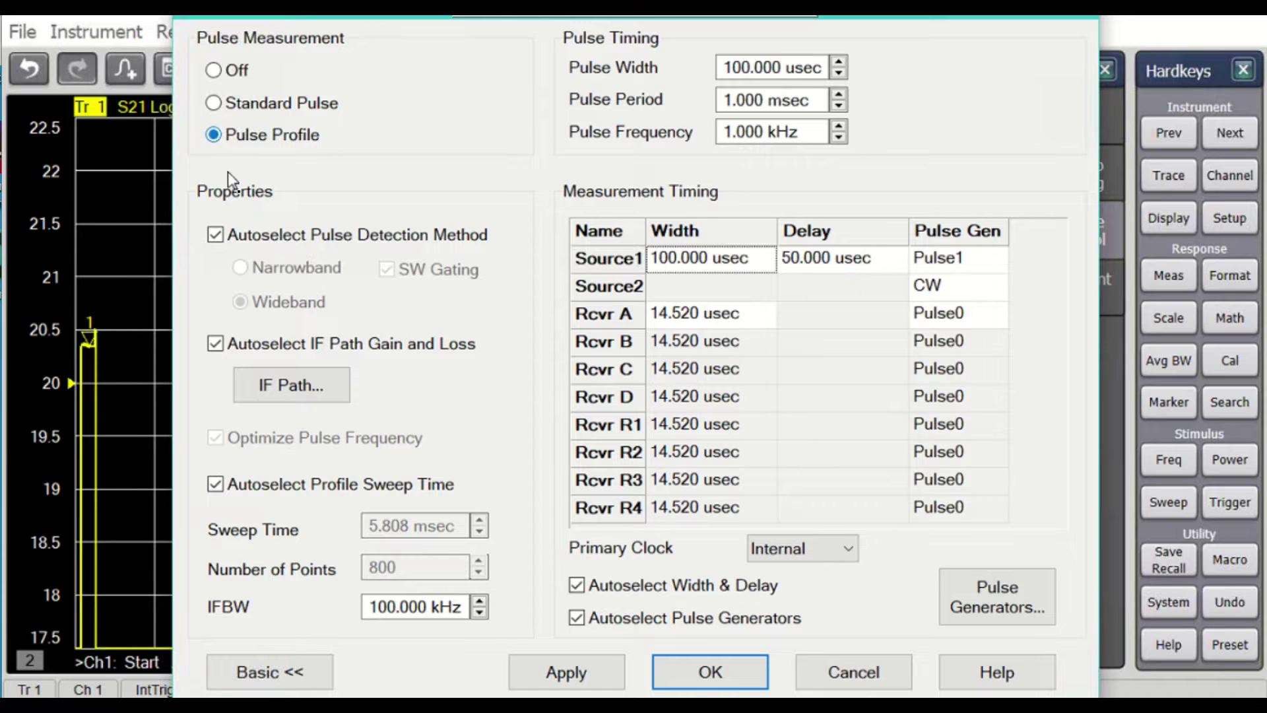
click(597, 674)
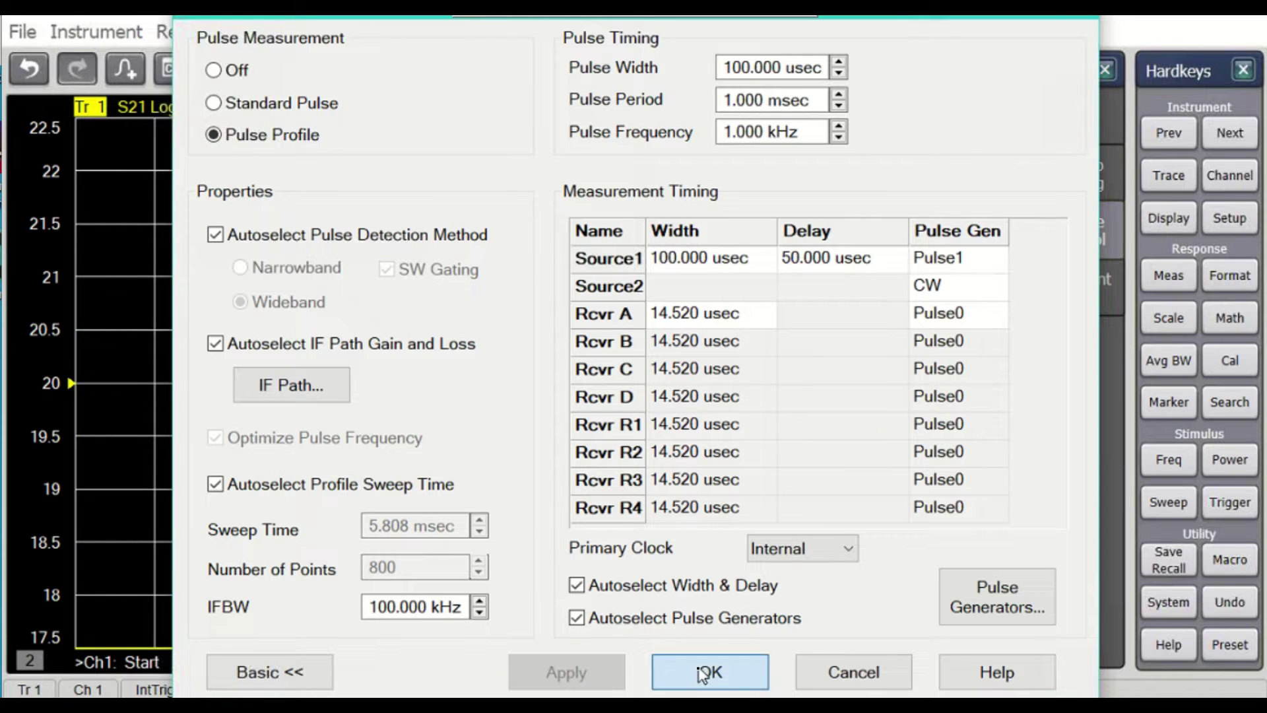
click(701, 675)
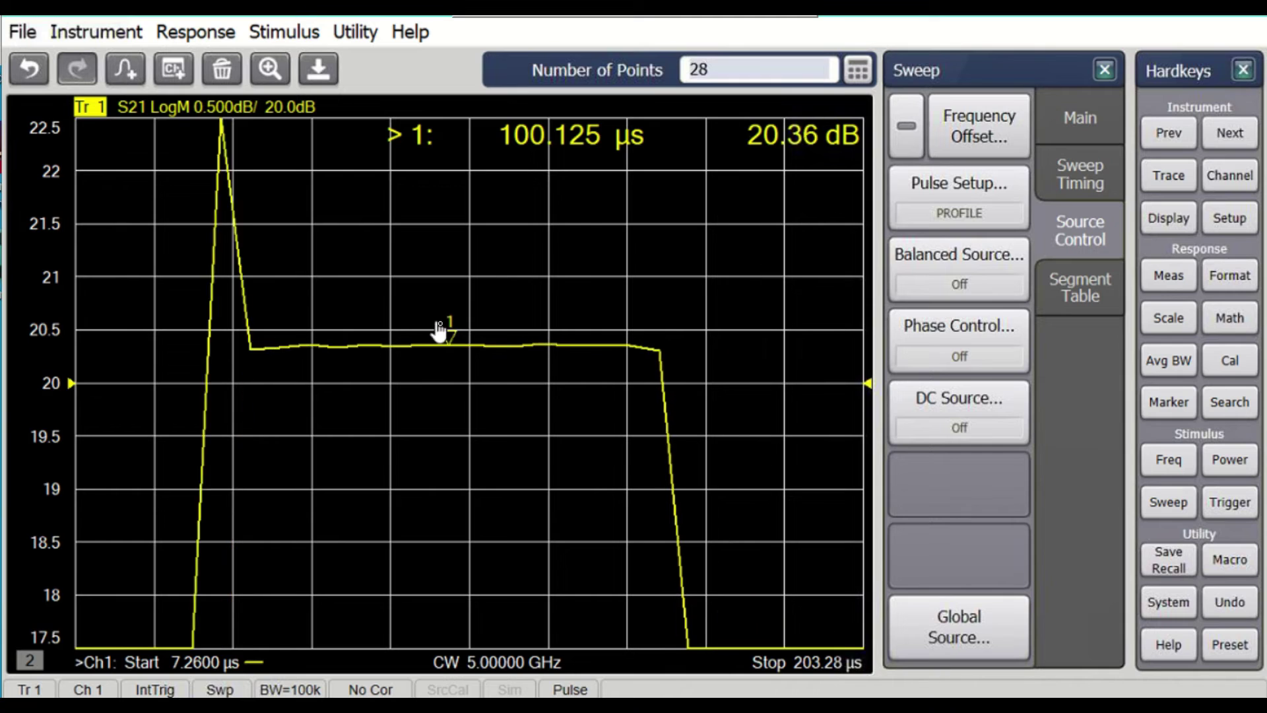
Step: Turn on Discrete for marker 1 and move it along the top of the S21 pulse to about 123.42 µs
mouse_move(453, 345)
mouse_down()
mouse_move(404, 334)
mouse_move(433, 349)
mouse_up()
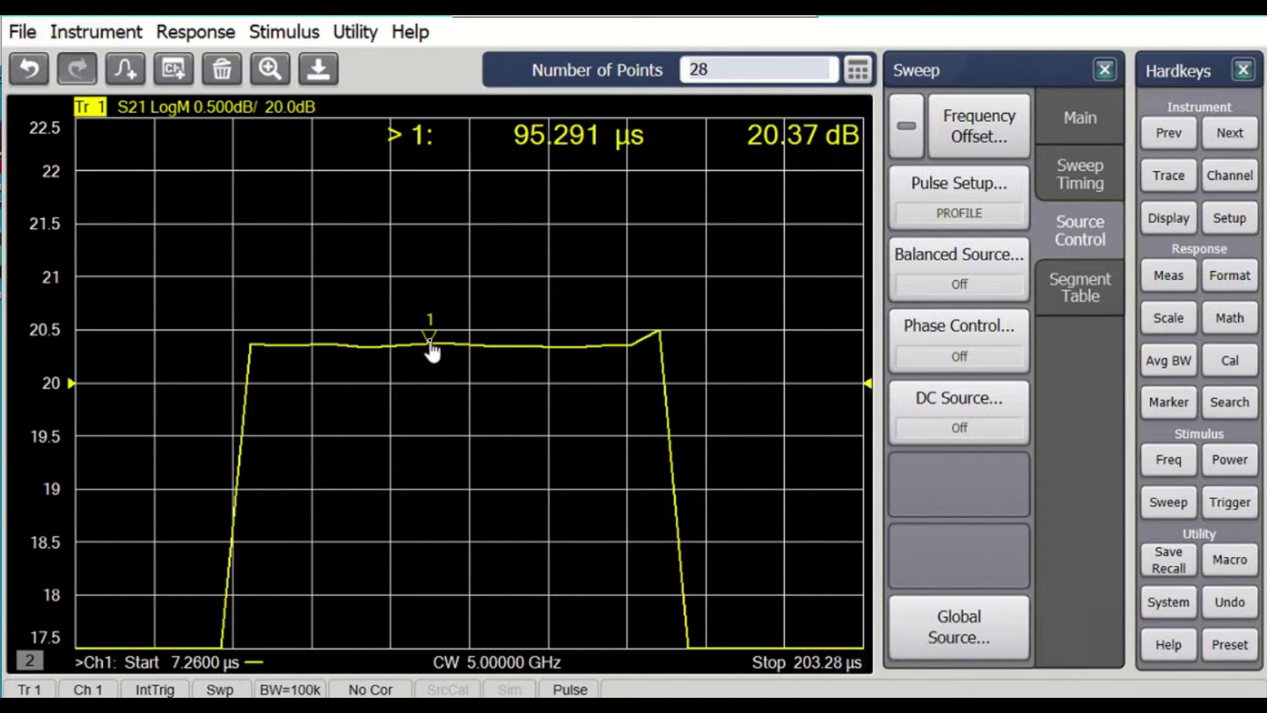
click(1168, 402)
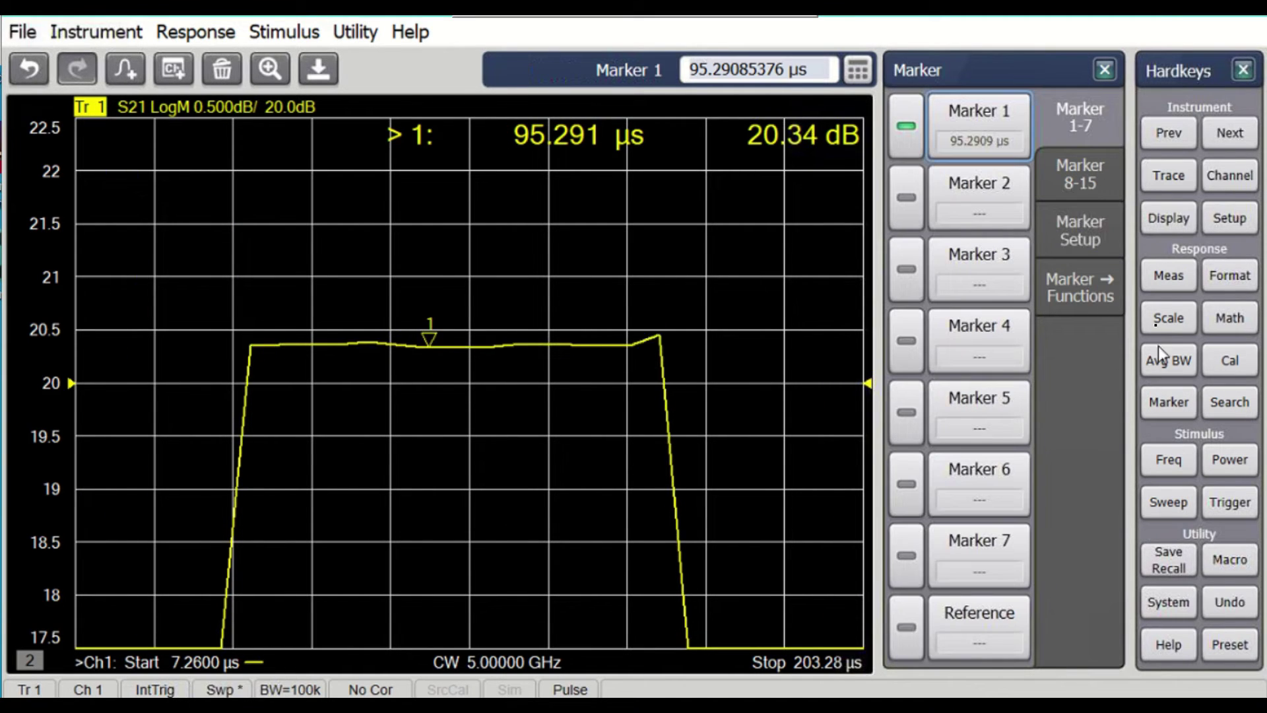
click(1097, 239)
click(960, 187)
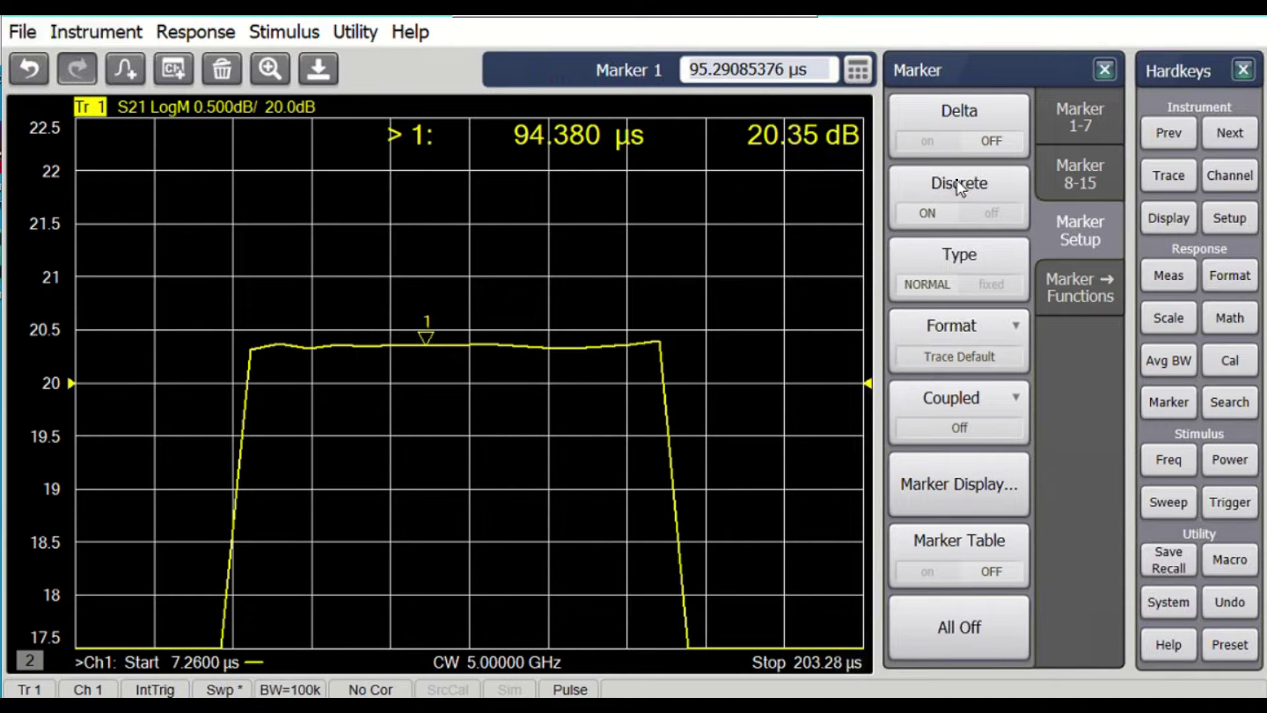
mouse_move(425, 344)
mouse_down()
mouse_move(301, 346)
mouse_move(444, 354)
mouse_up()
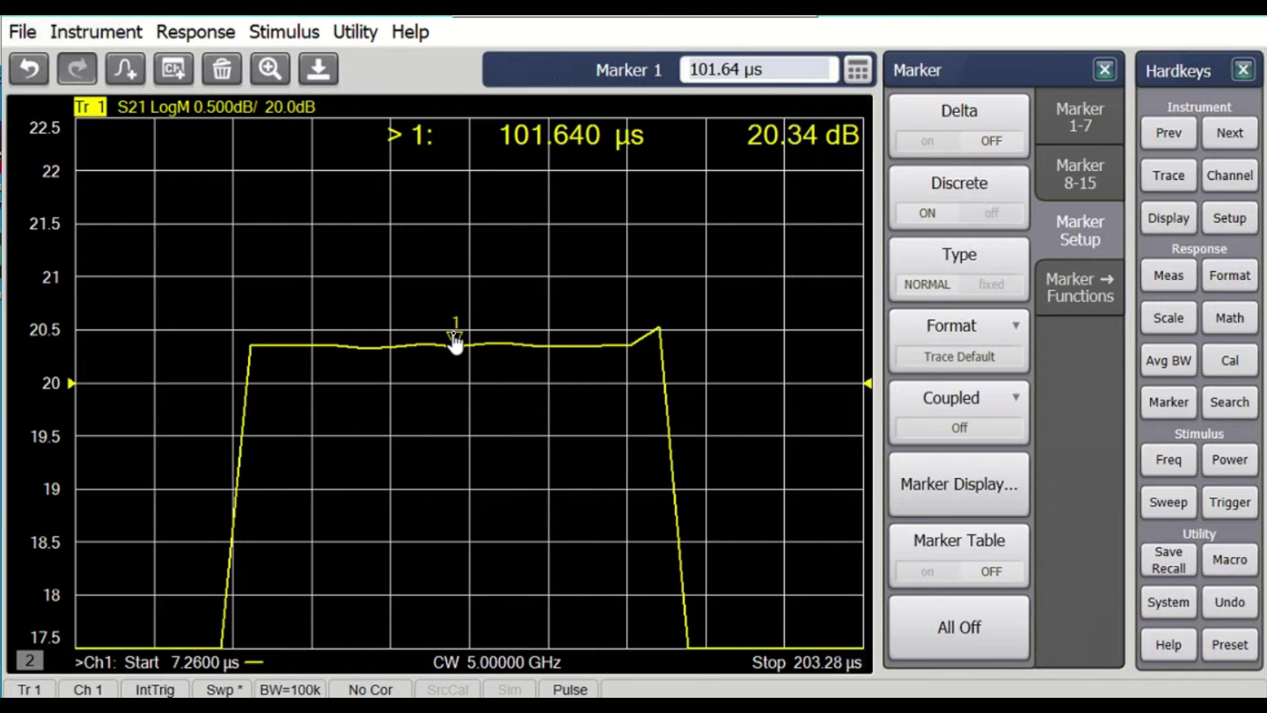
drag(455, 342, 540, 335)
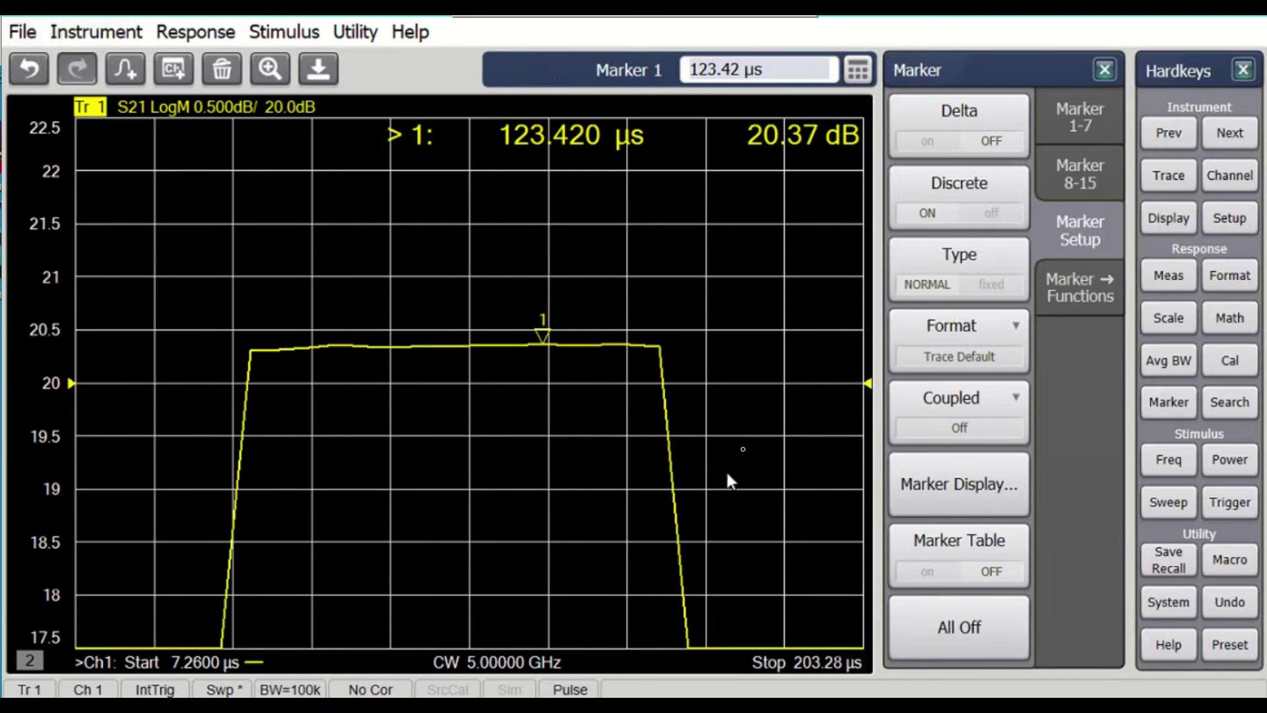
Step: Return the pulse profile's IFBW to 3 MHz in the pulse setup, applying and accepting the change
click(1169, 360)
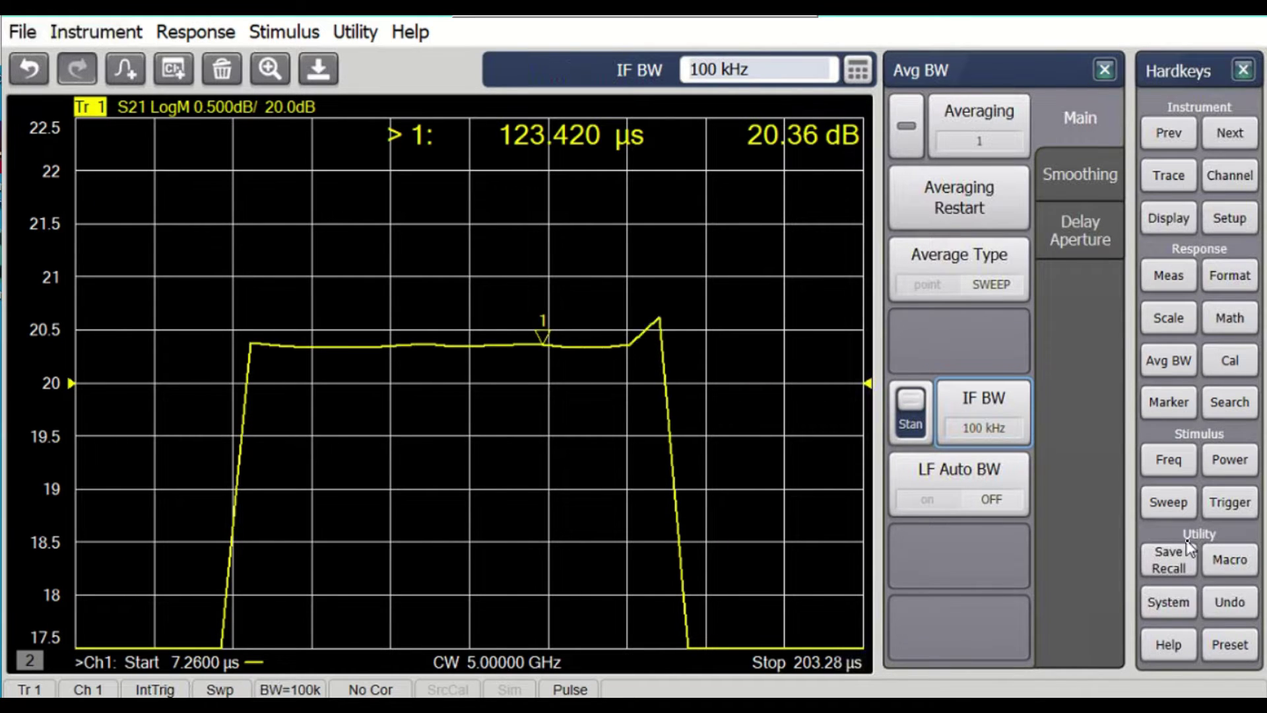
click(1167, 503)
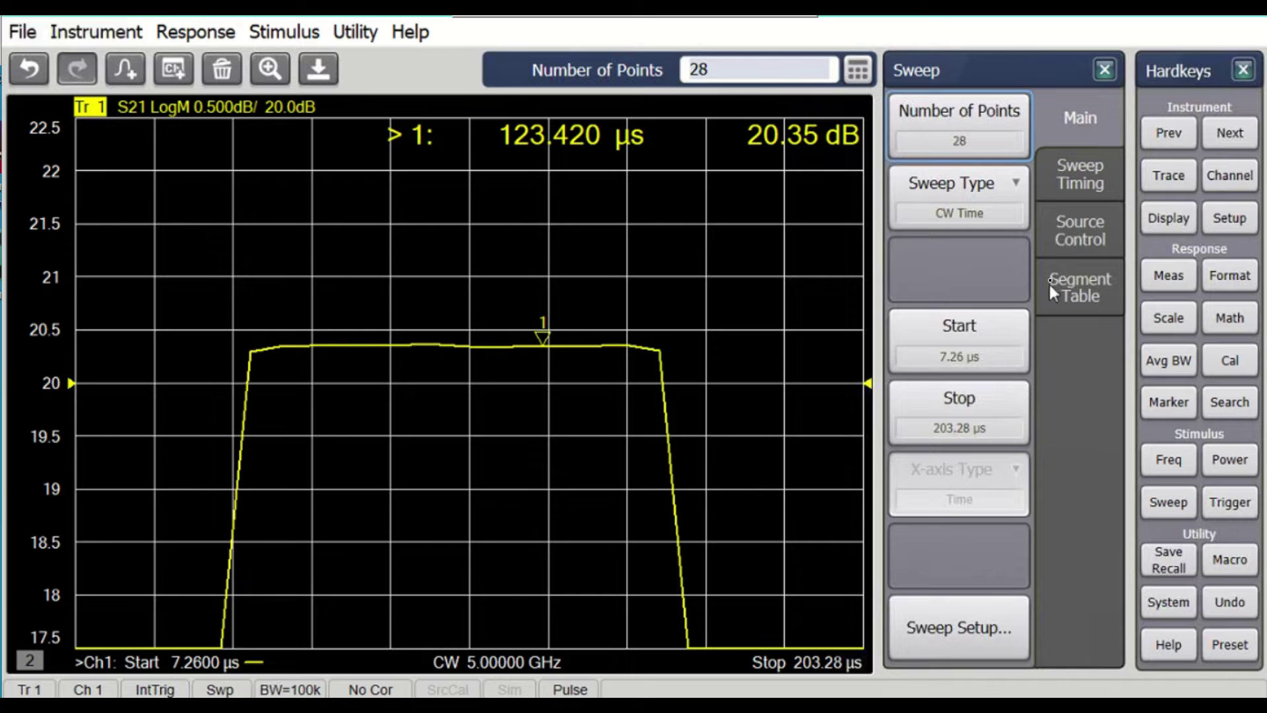
click(1082, 231)
click(967, 192)
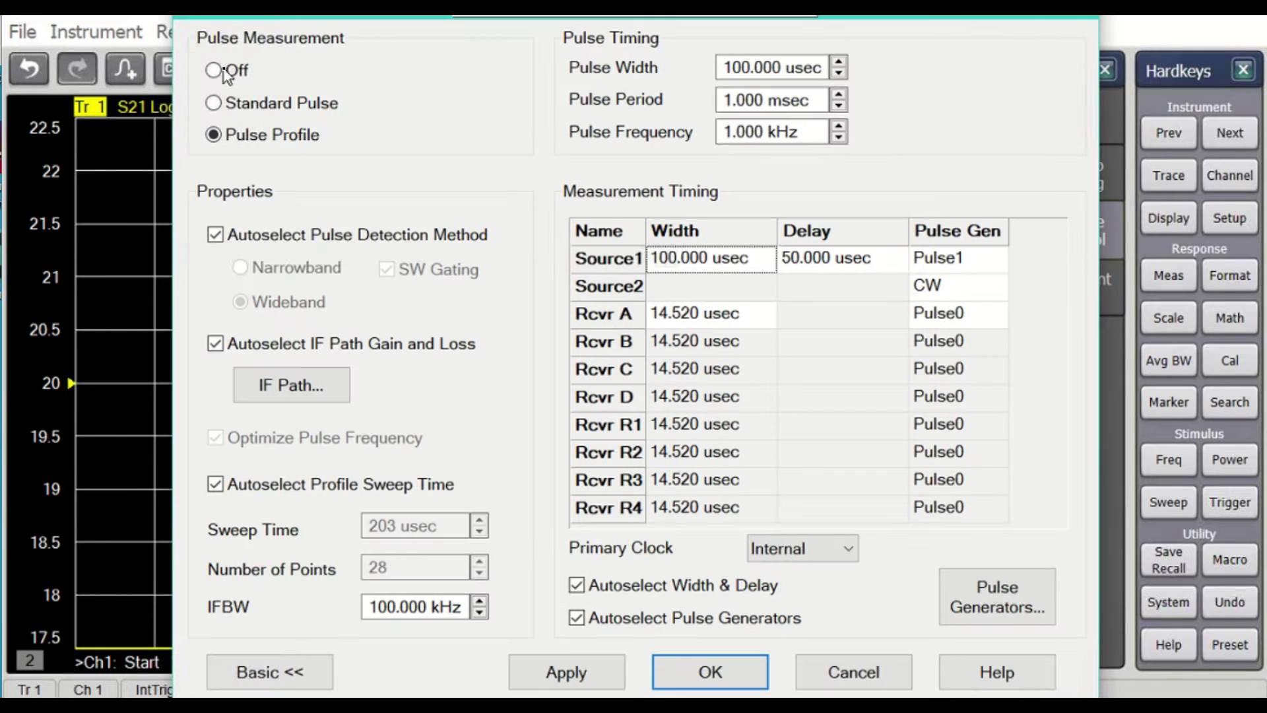
click(404, 608)
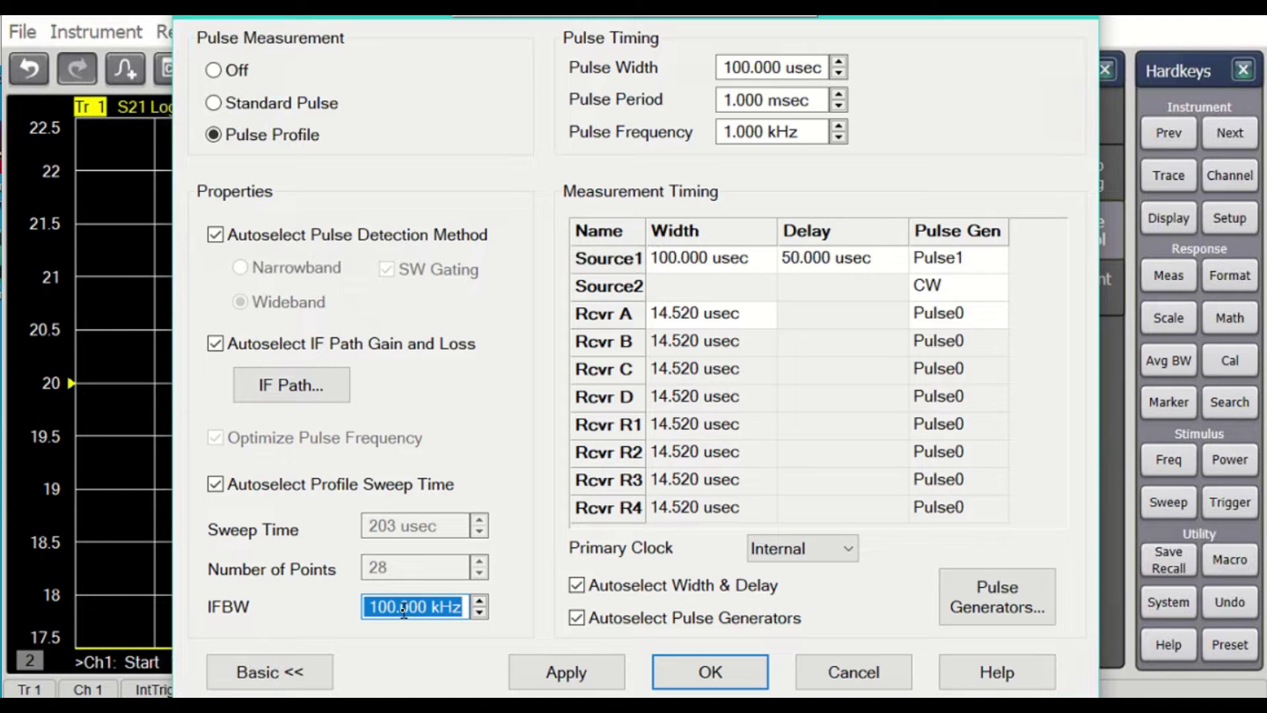
text(3M)
key(Return)
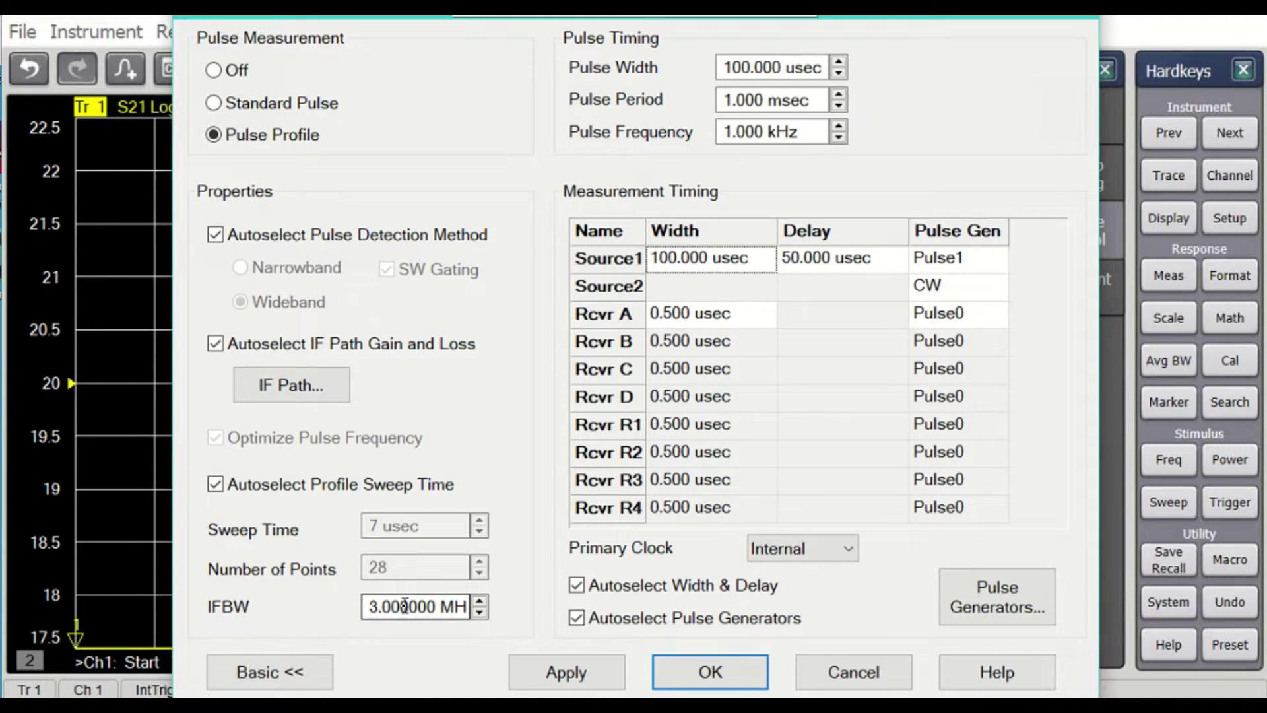
click(562, 672)
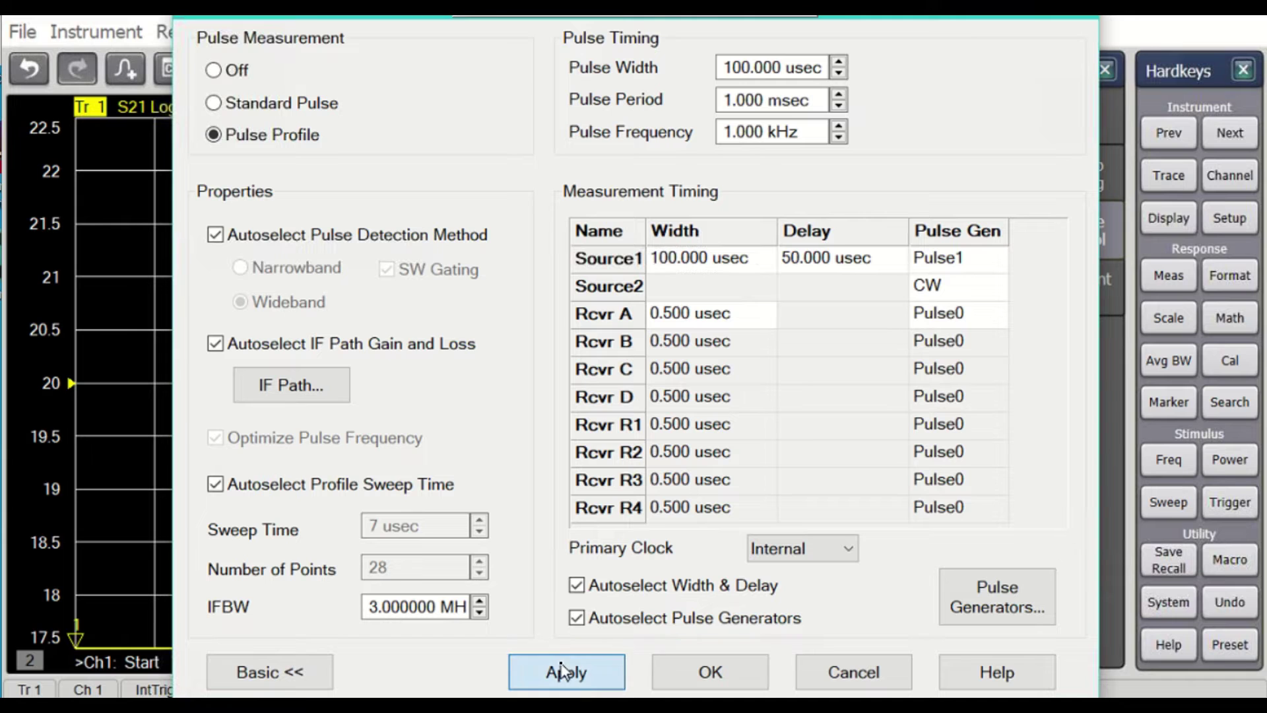
click(705, 671)
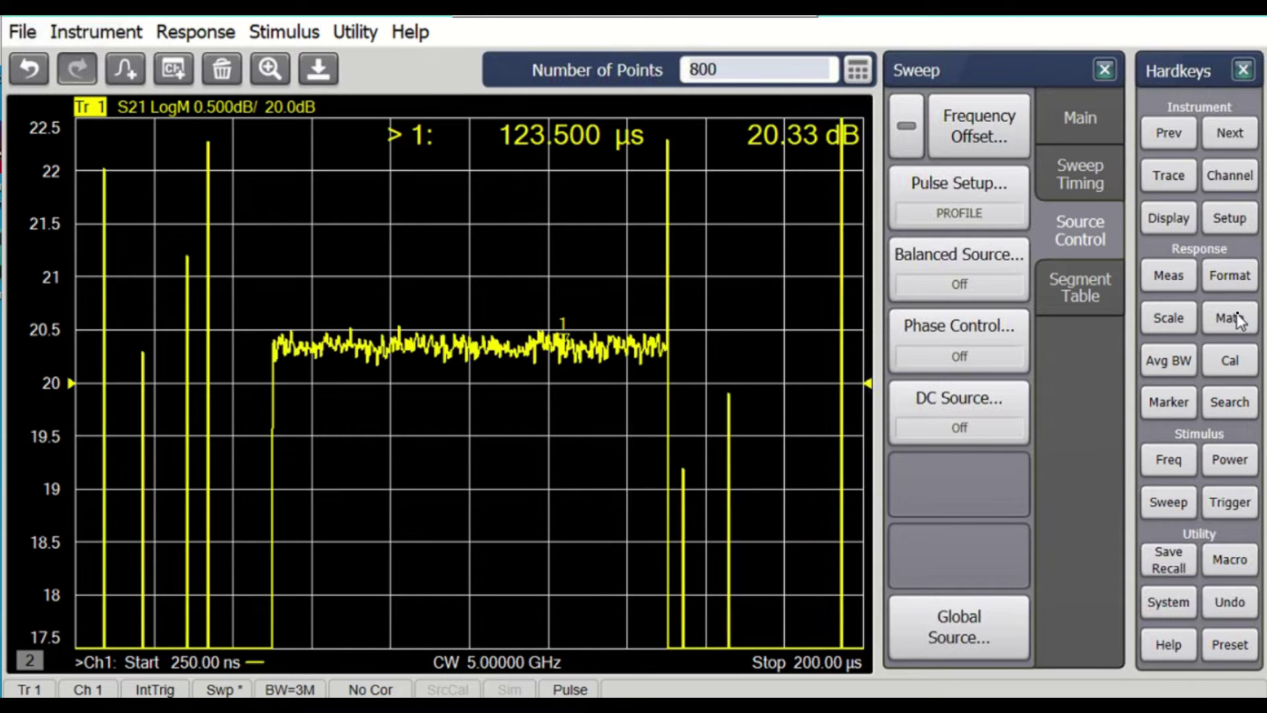
Step: Switch the S21 trace to phase format and set its reference level to 98 degrees
click(1231, 275)
click(950, 266)
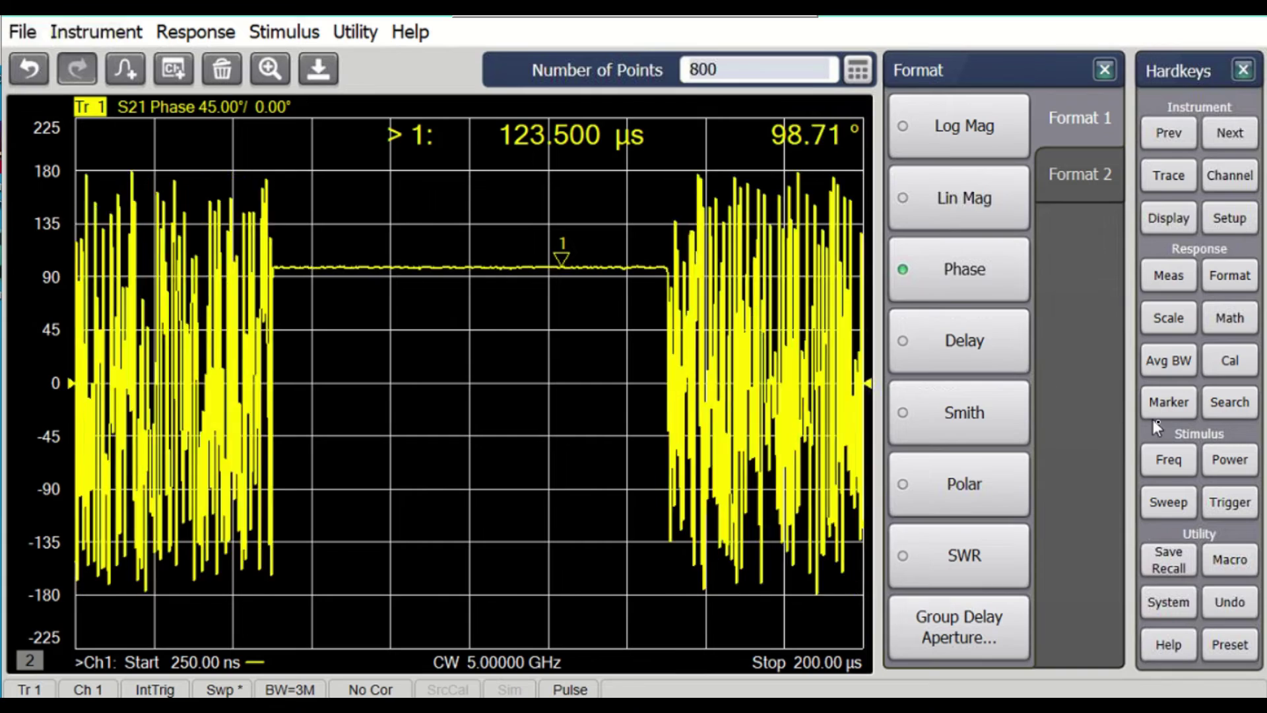
click(1169, 403)
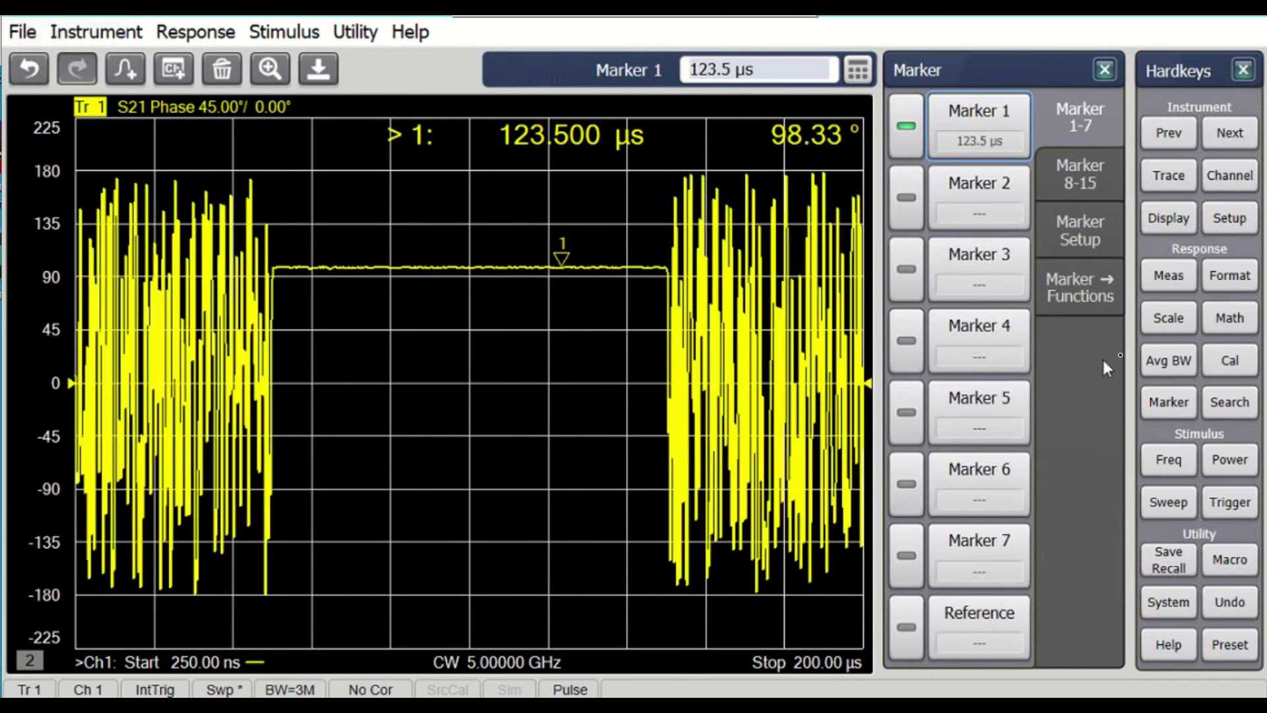
click(1169, 317)
click(949, 417)
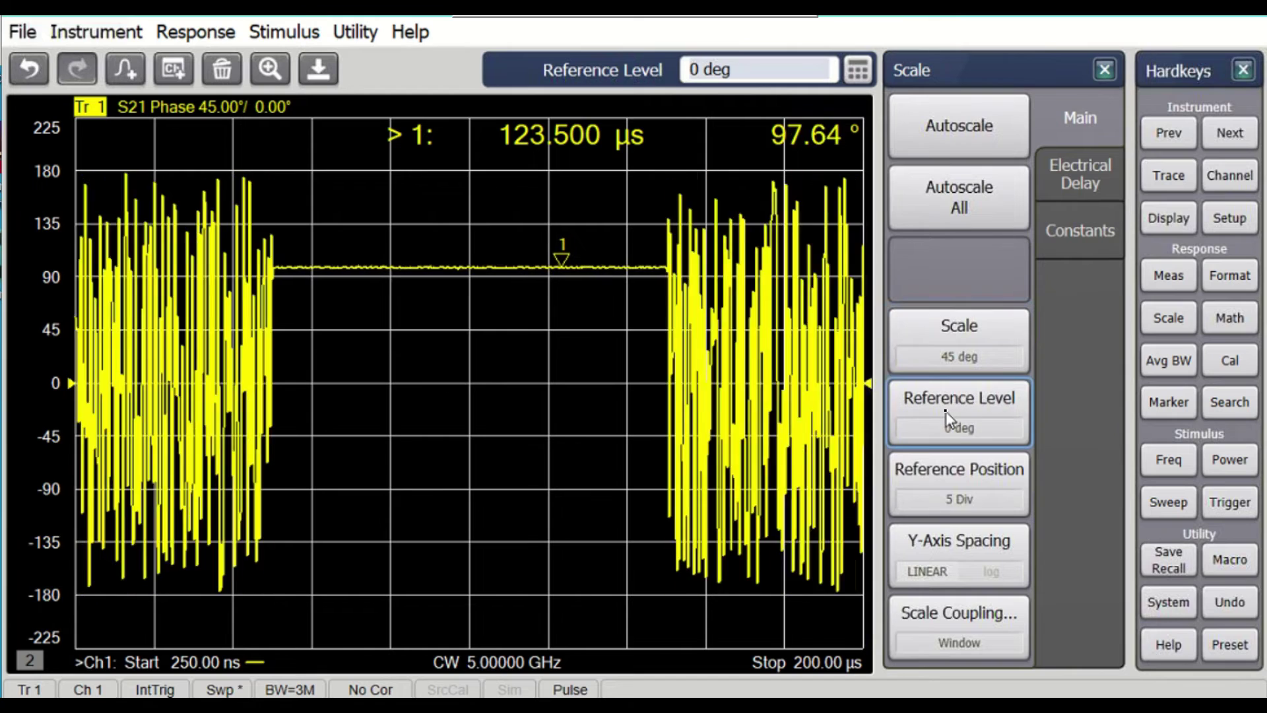
text(98)
key(Return)
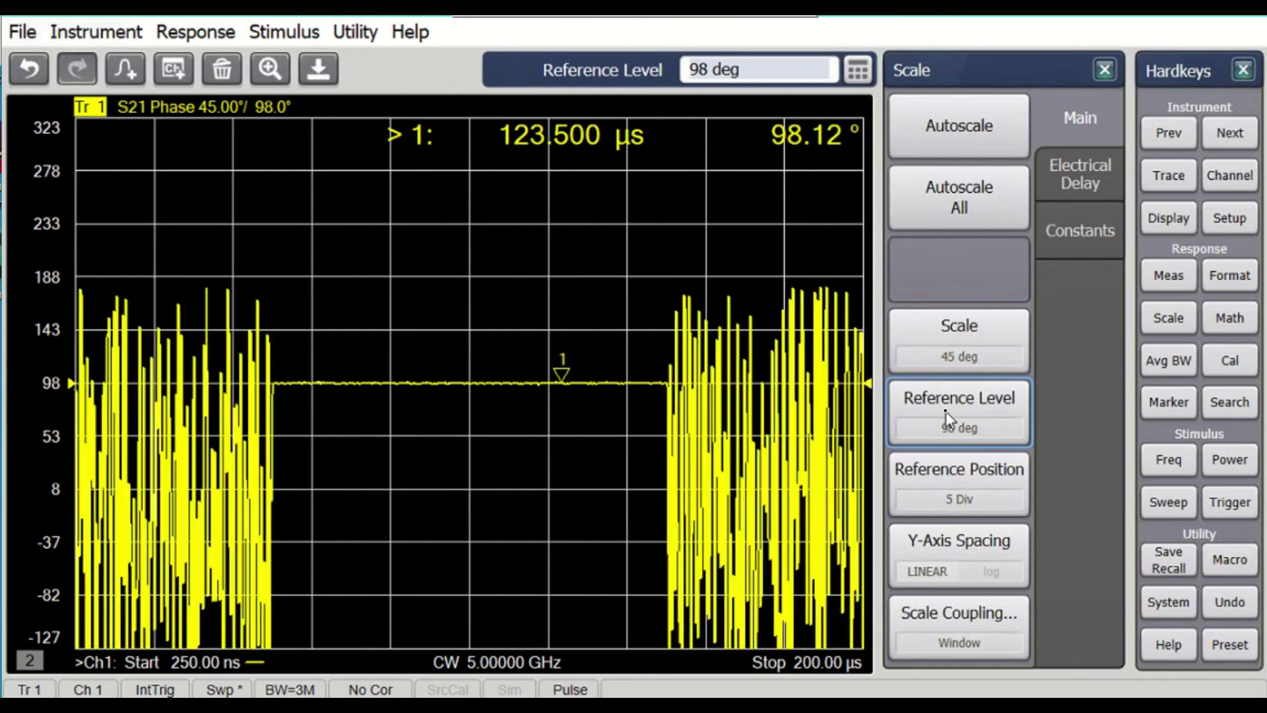
Step: Reduce the S21 phase trace's scale to 2 degrees per division
click(1157, 315)
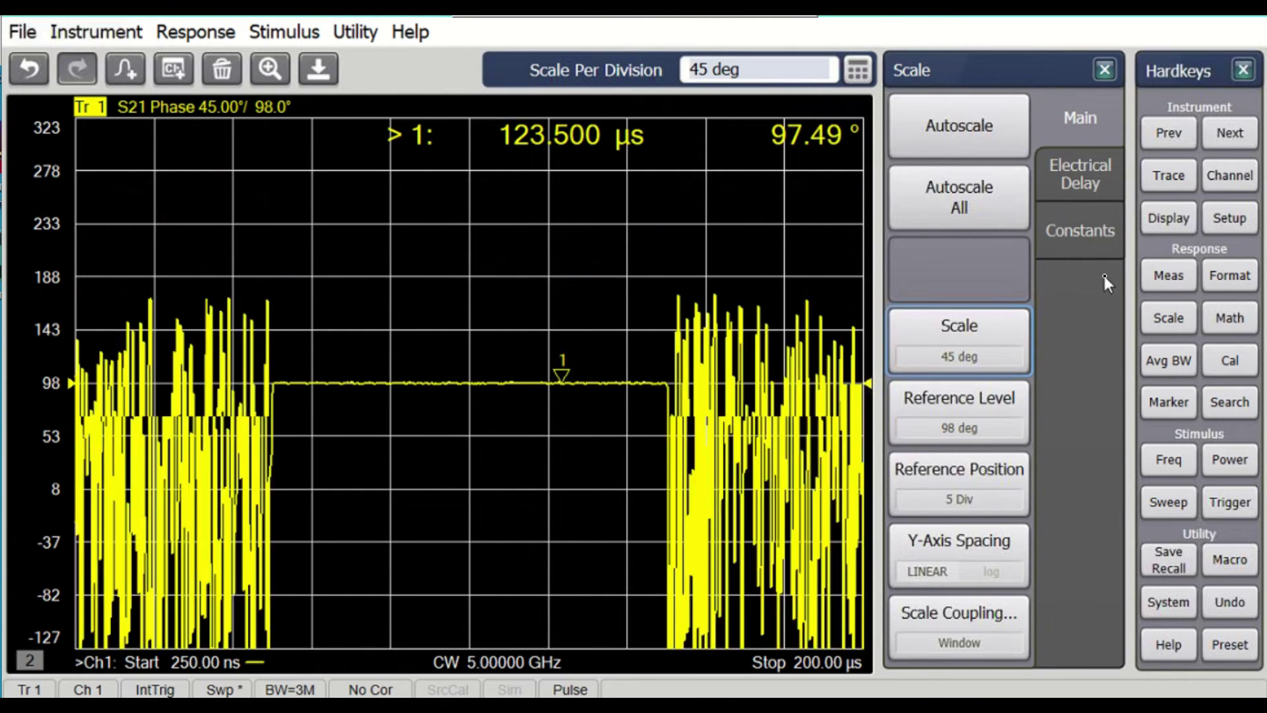
click(857, 69)
click(848, 271)
click(846, 262)
click(846, 262)
click(846, 262)
click(553, 472)
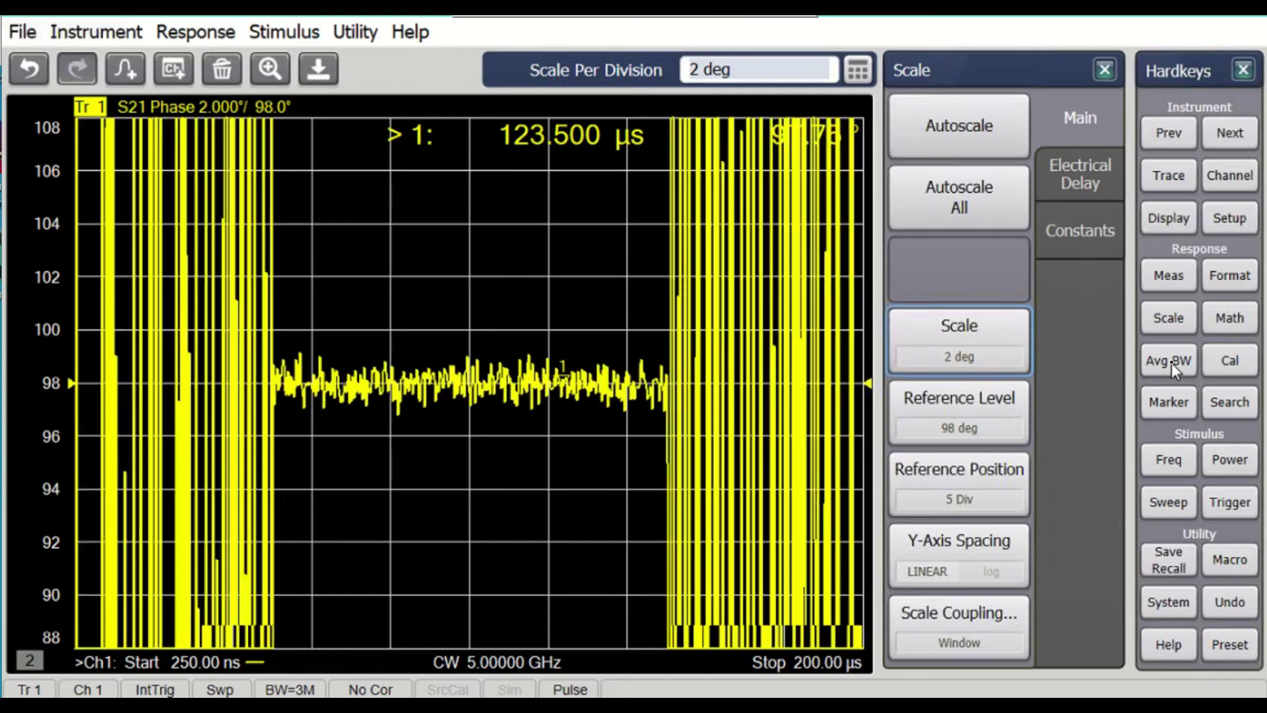
Step: Turn on averaging with a factor of 100 and return the S21 trace to Log Mag format
click(1171, 363)
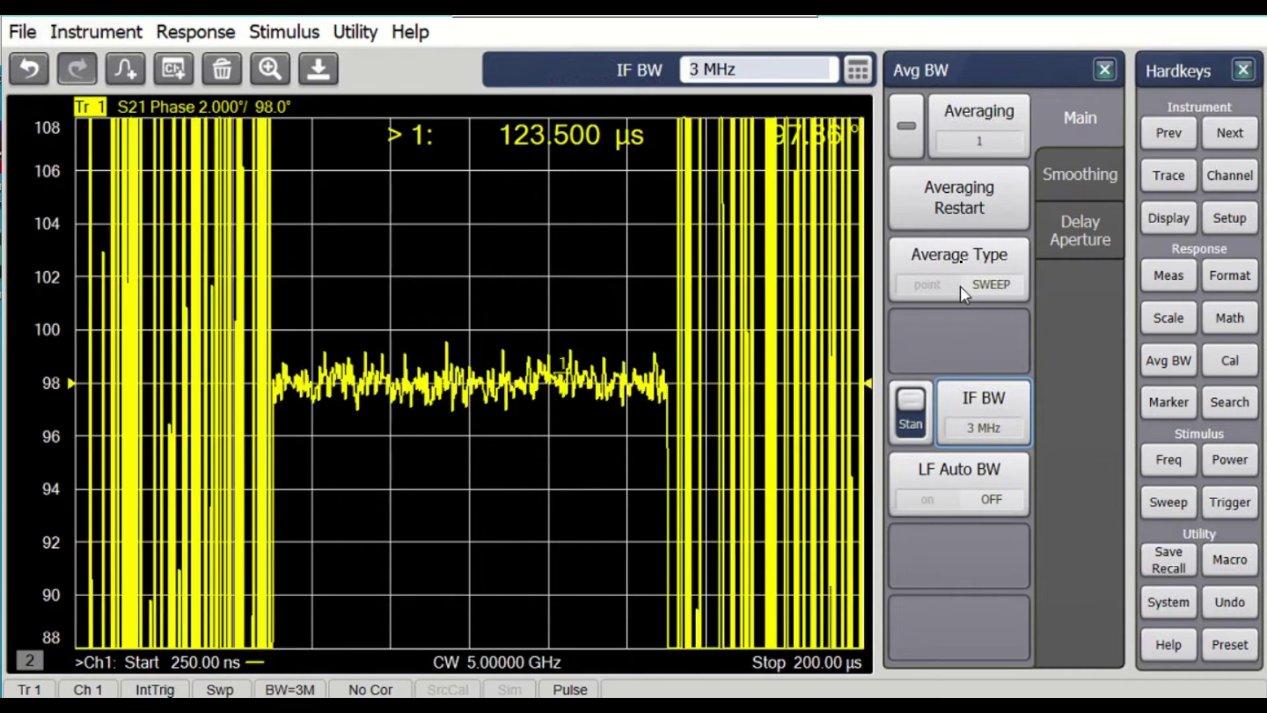
click(972, 142)
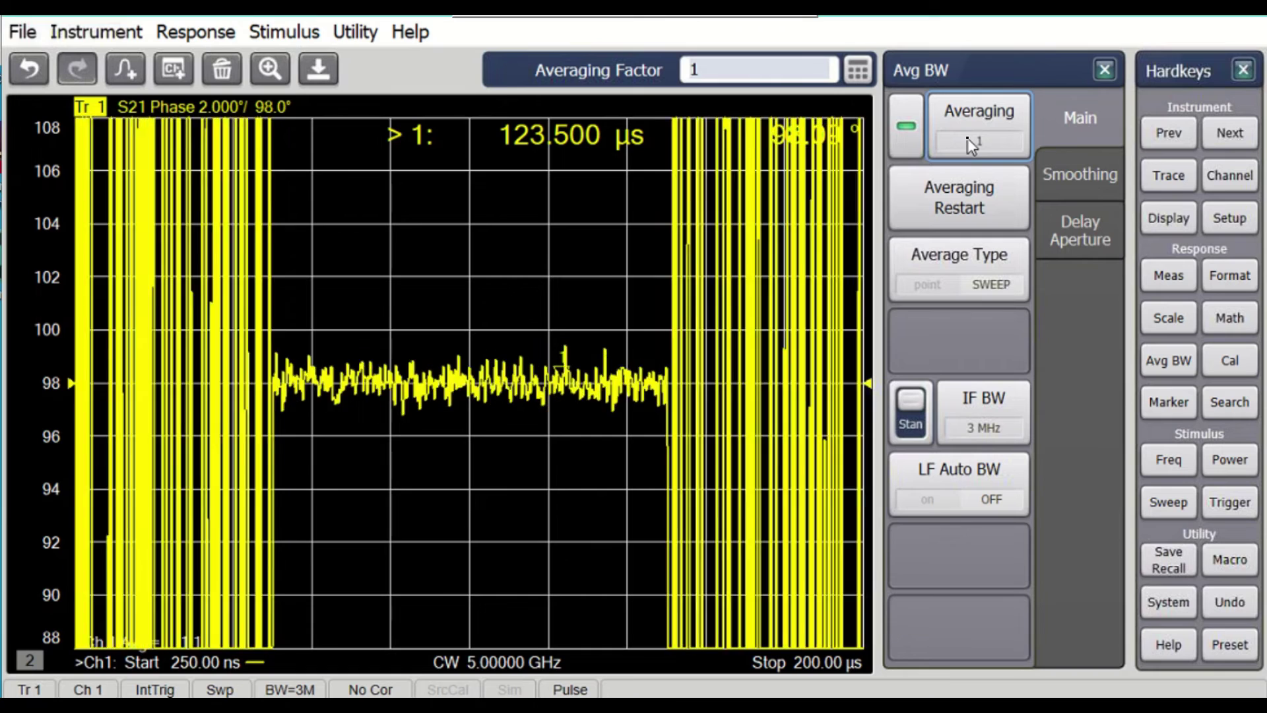
text(100)
key(Return)
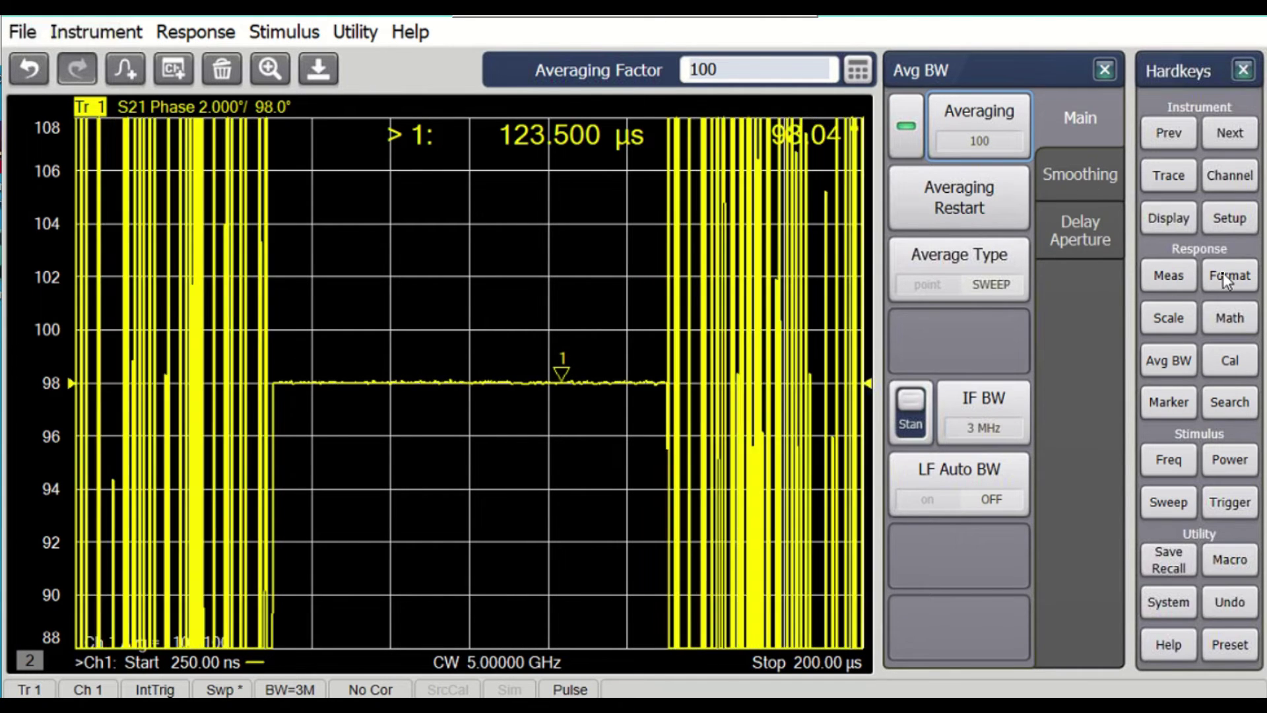
click(1224, 274)
click(970, 125)
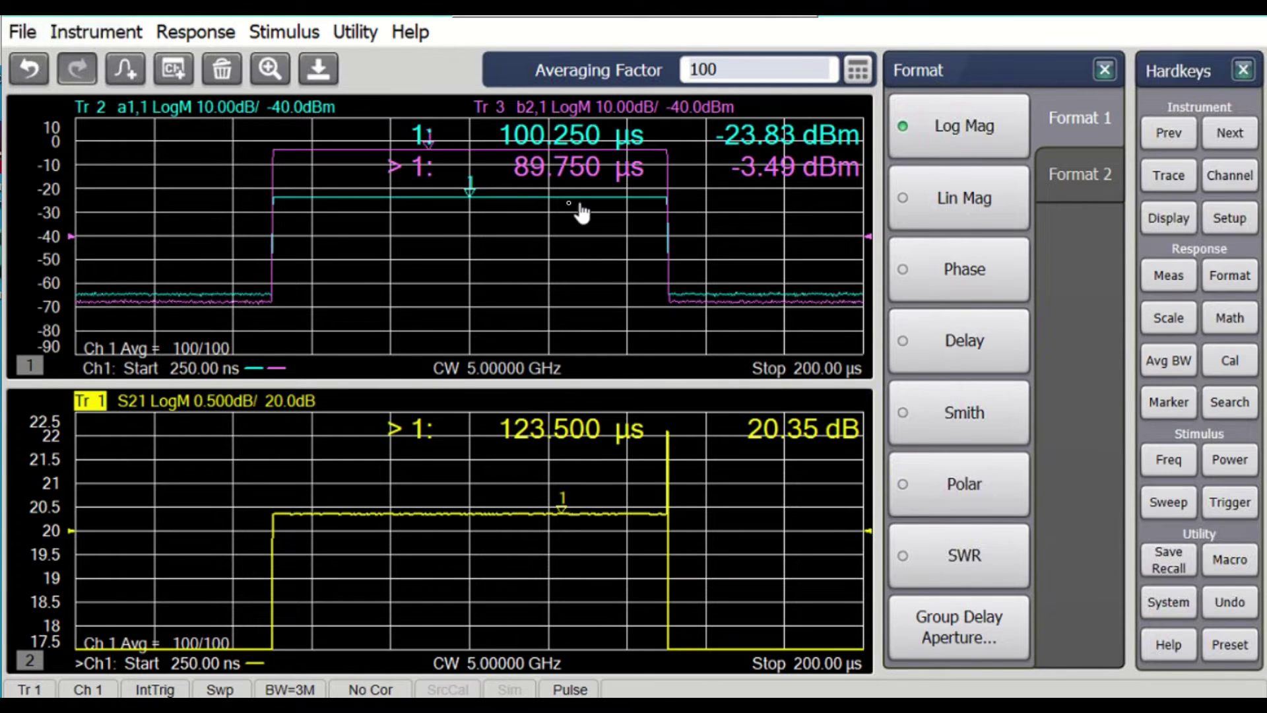
Step: Move the marker readout aside, magnify the falling pulse edge of the a1 and b2 traces, and restore the full view
mouse_move(656, 146)
mouse_down()
mouse_move(679, 244)
mouse_move(654, 218)
mouse_move(617, 294)
mouse_move(383, 278)
mouse_move(348, 232)
mouse_move(325, 238)
mouse_up()
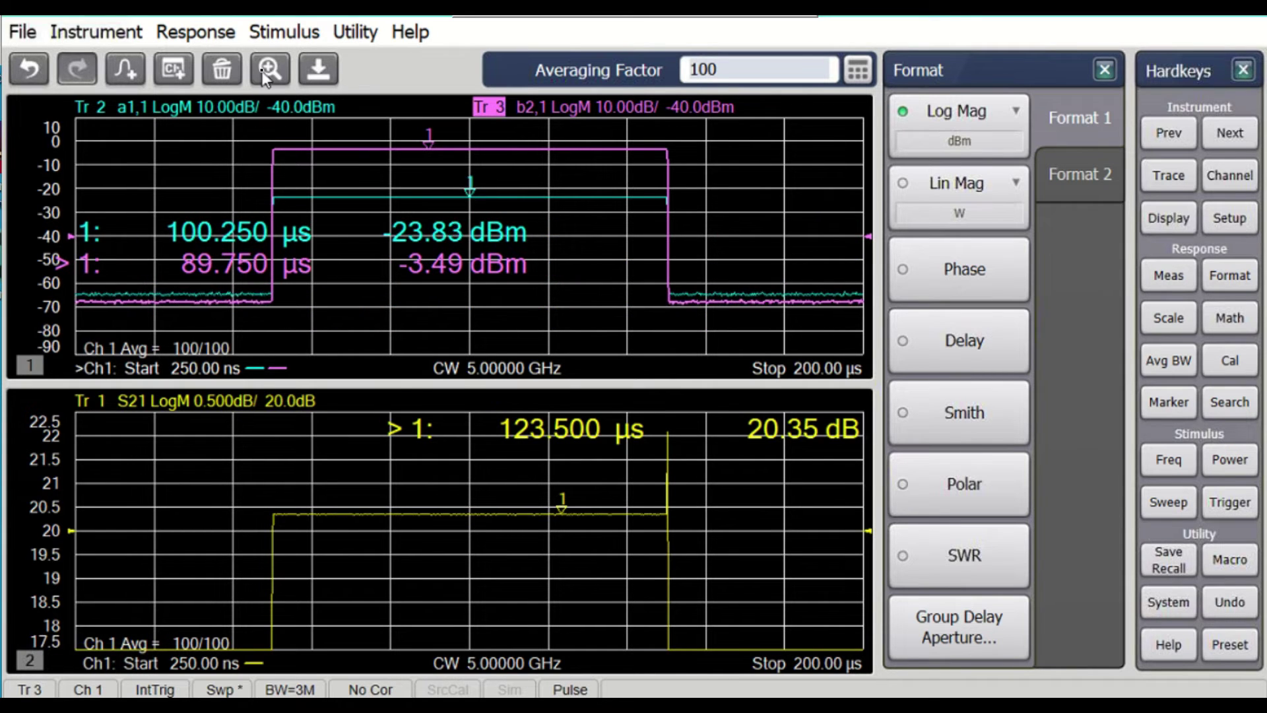
drag(639, 122, 685, 323)
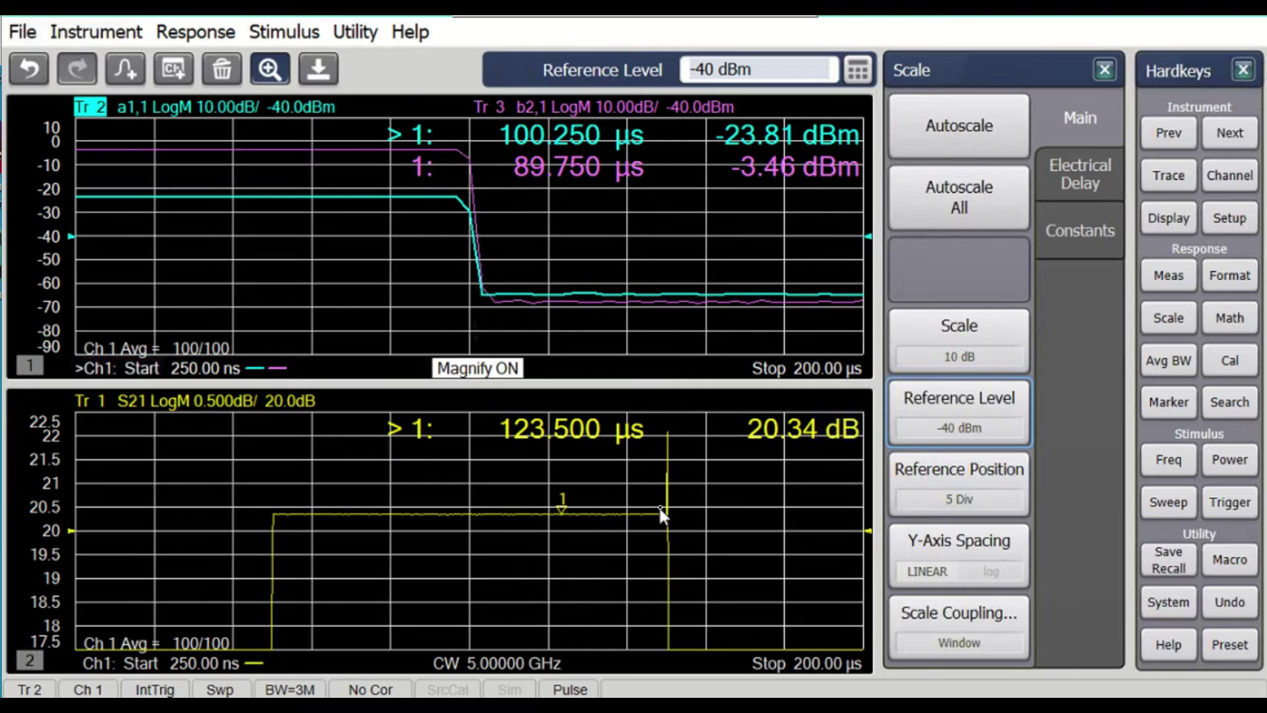
click(477, 368)
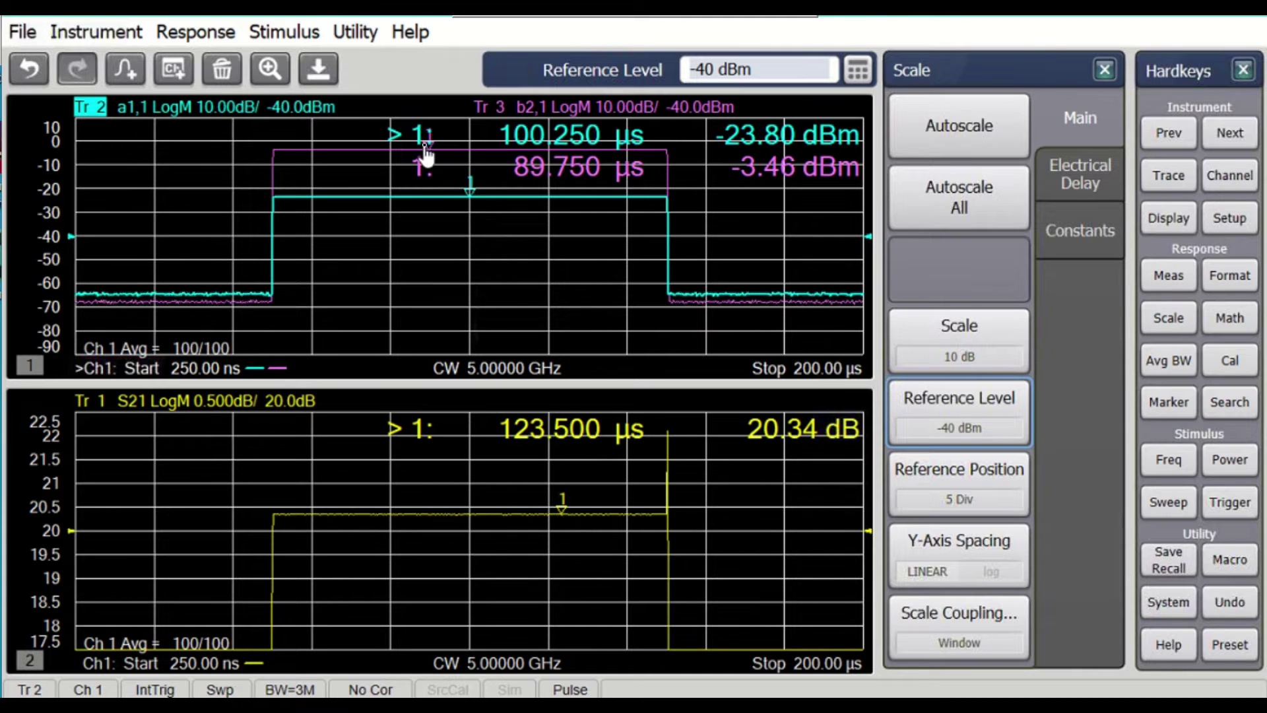
Step: Move marker 1 on the b2 trace to about 99.75 µs and on the S21 trace to about 99.5 µs
drag(429, 155, 462, 153)
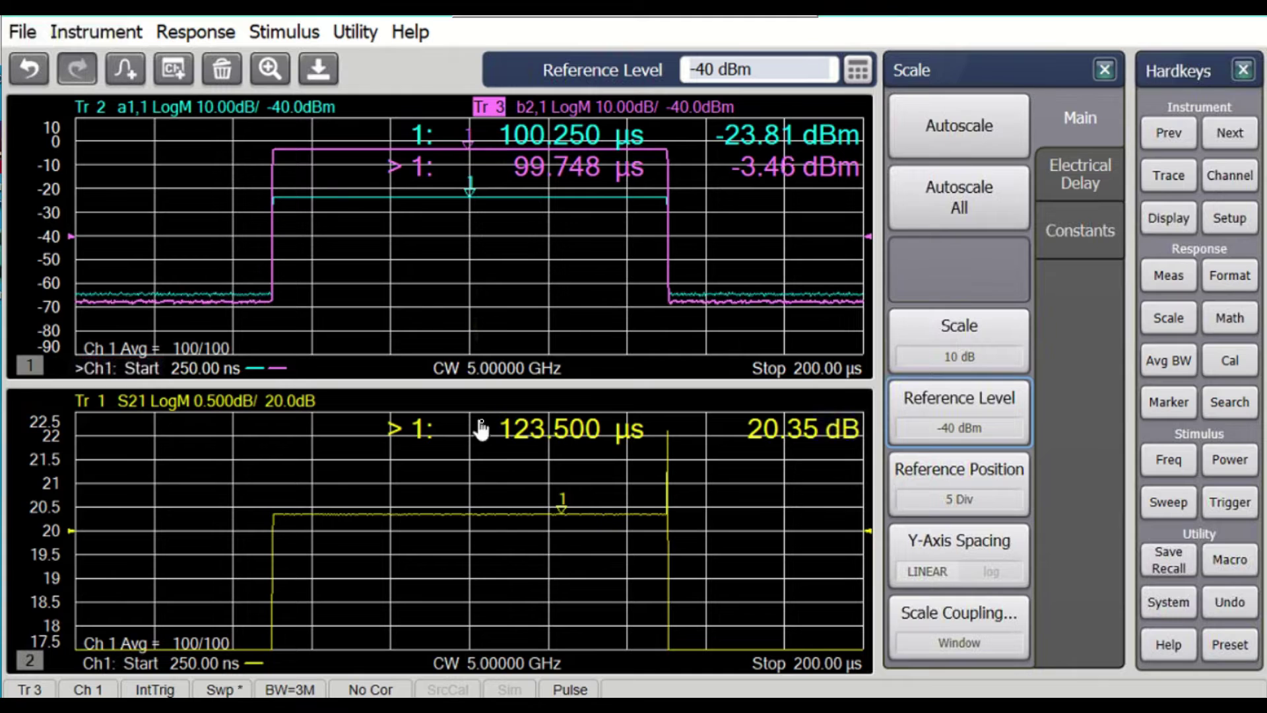
drag(566, 518, 461, 489)
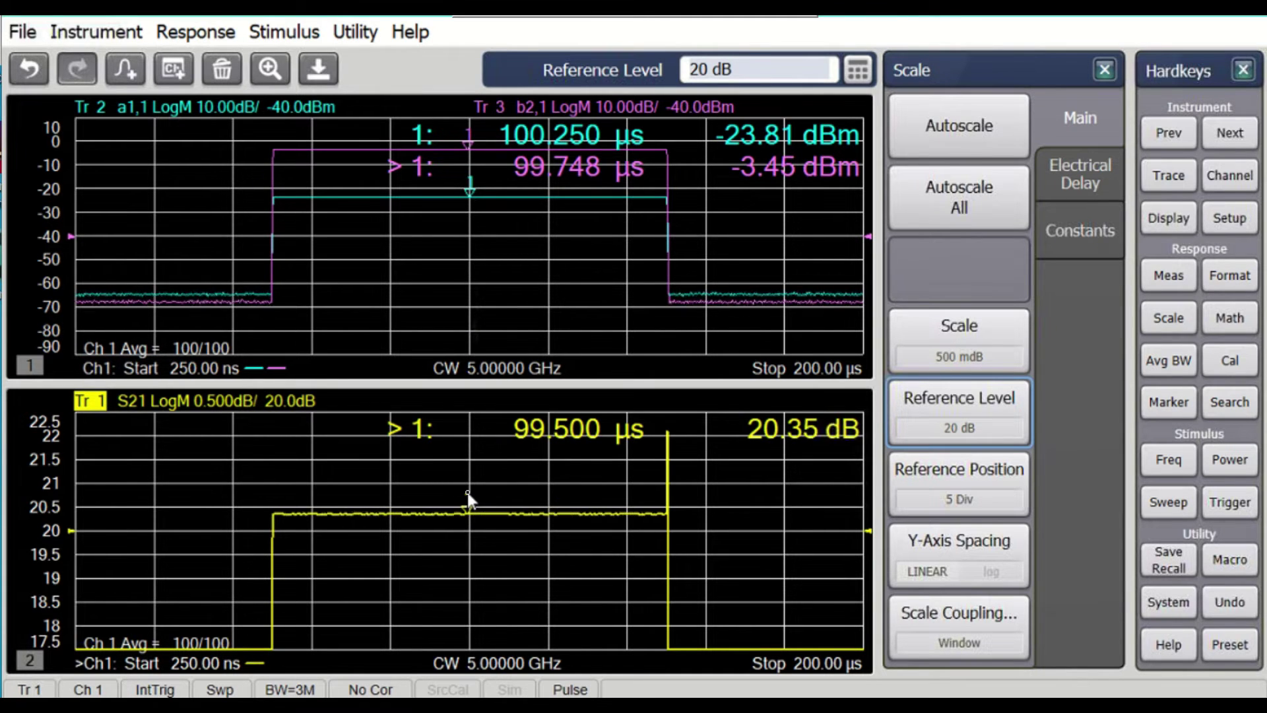
Step: Turn the pulse measurement off in the pulse setup and accept the change
click(1166, 509)
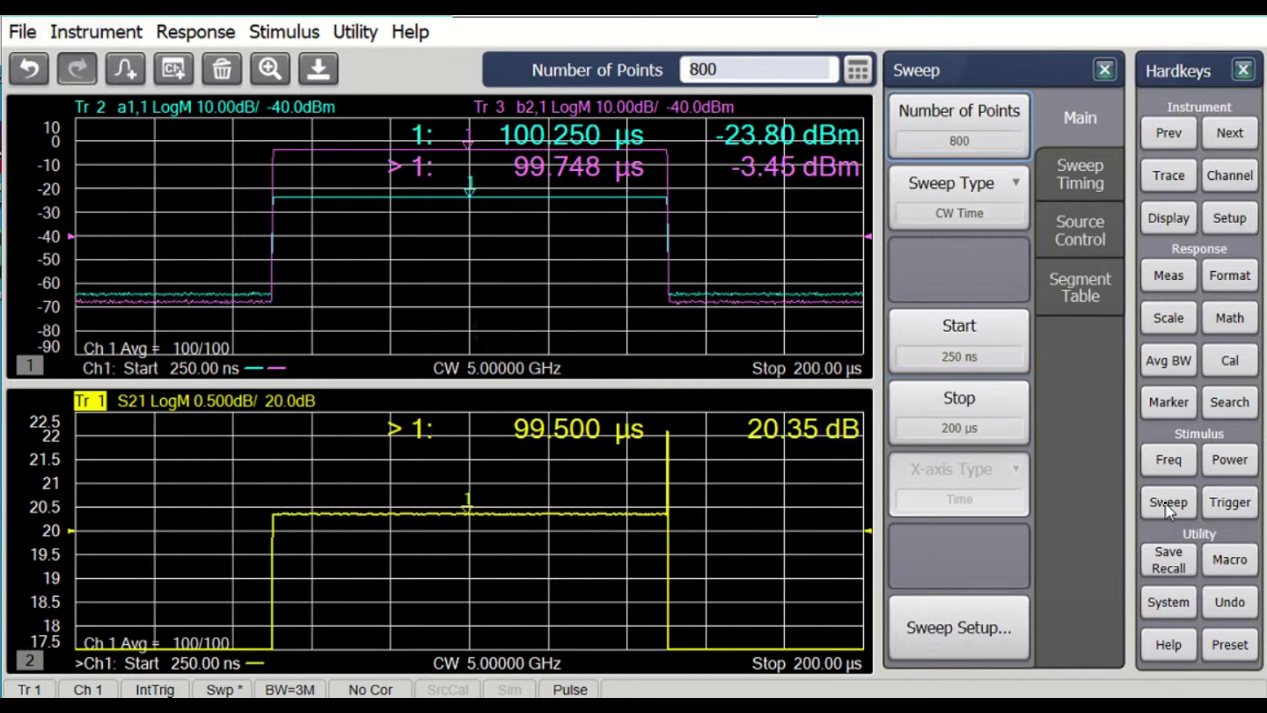
click(1095, 228)
click(958, 186)
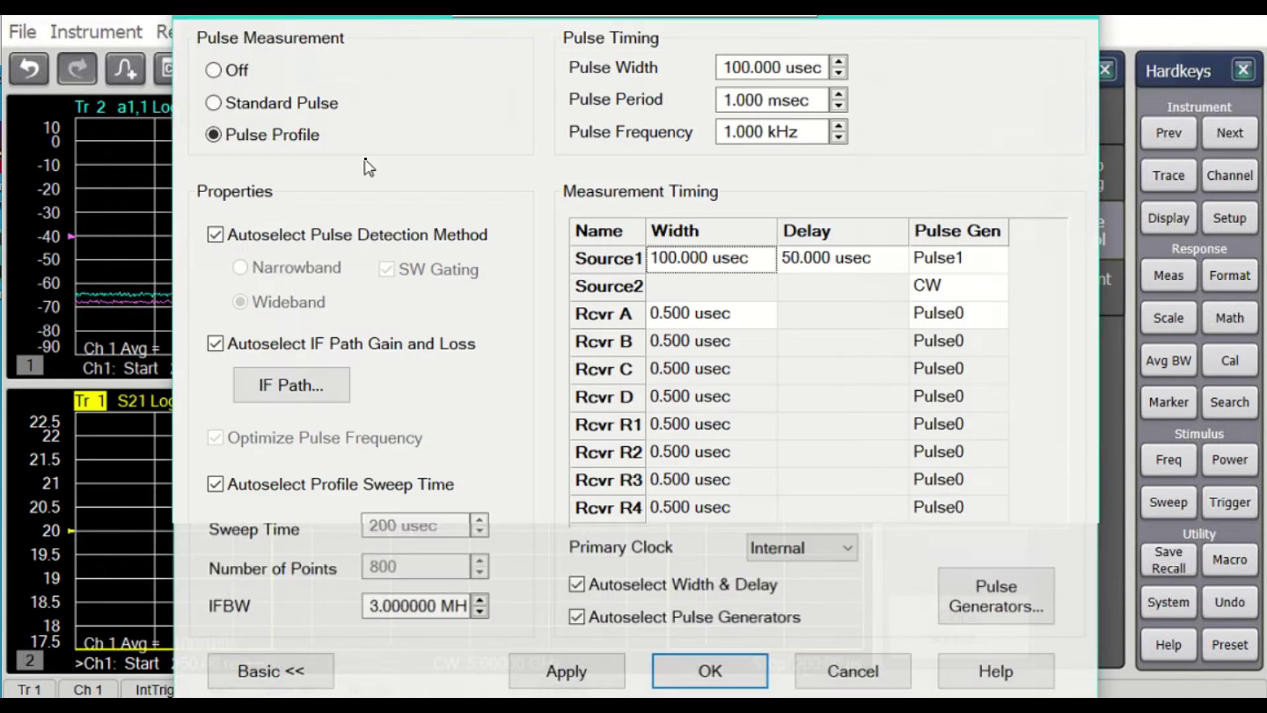
click(213, 70)
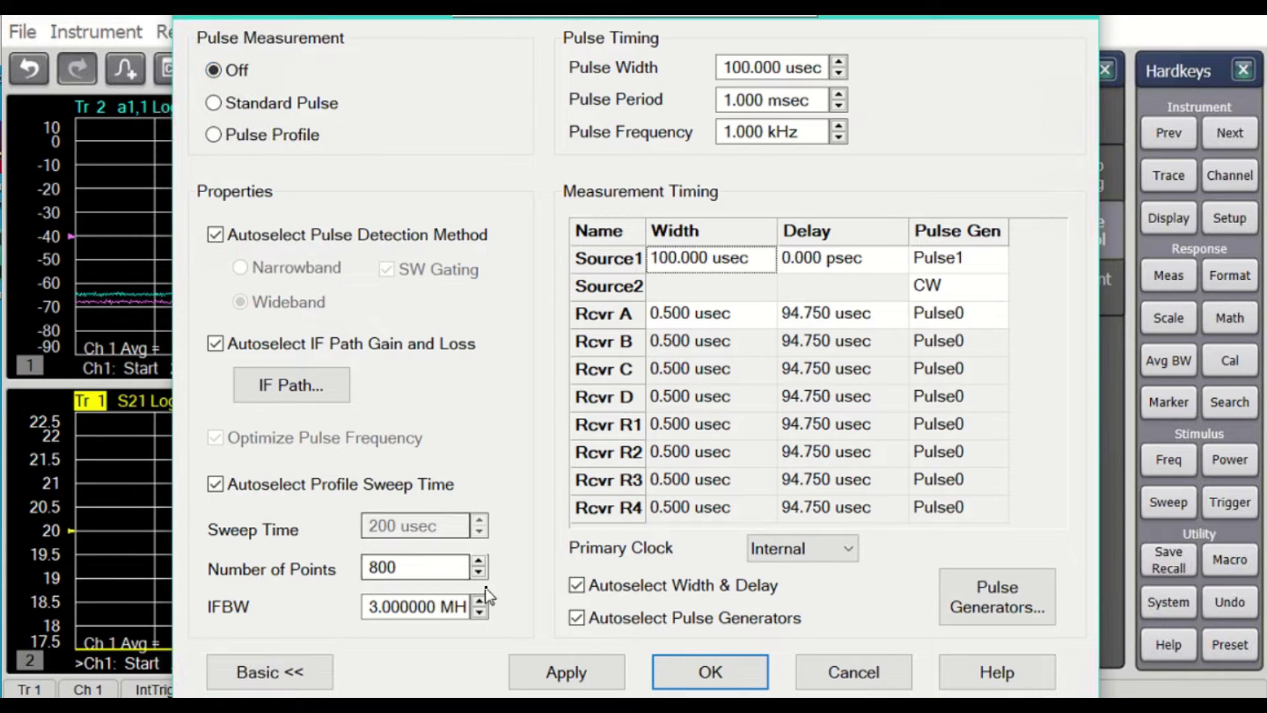
click(680, 680)
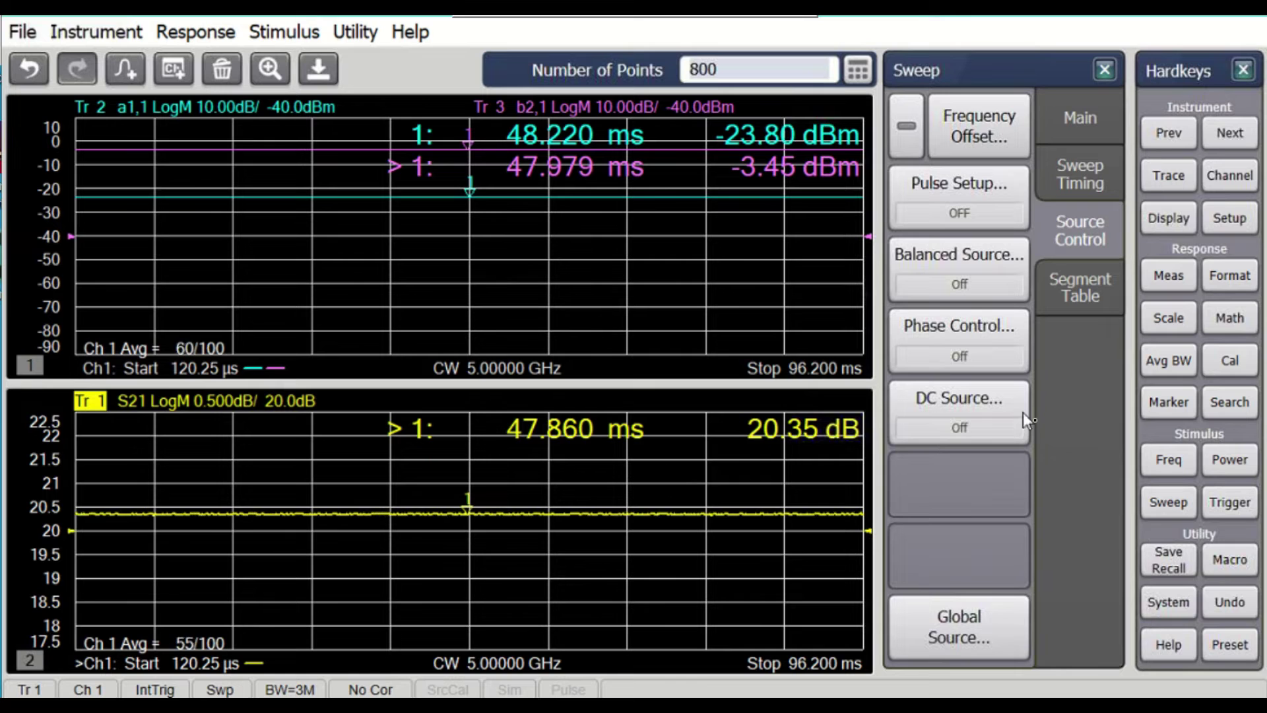
Step: Change the sweep type from CW Time to Linear Frequency
click(1168, 502)
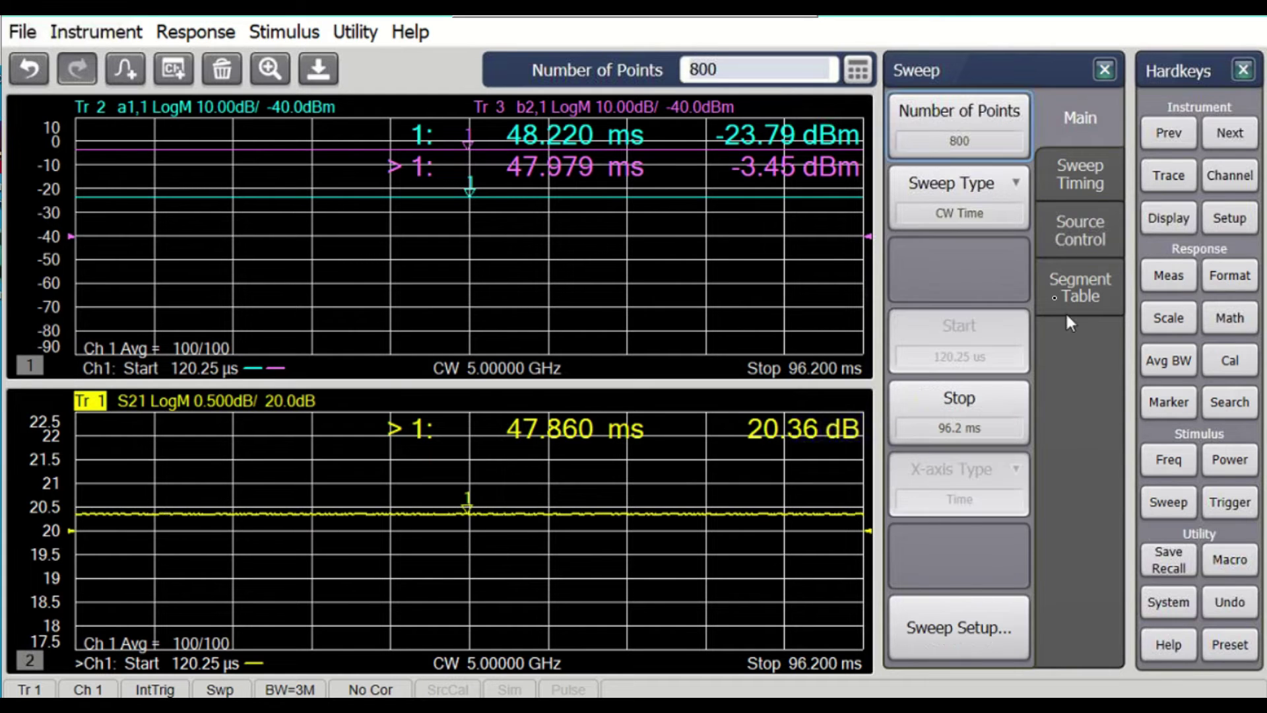
click(982, 217)
click(766, 206)
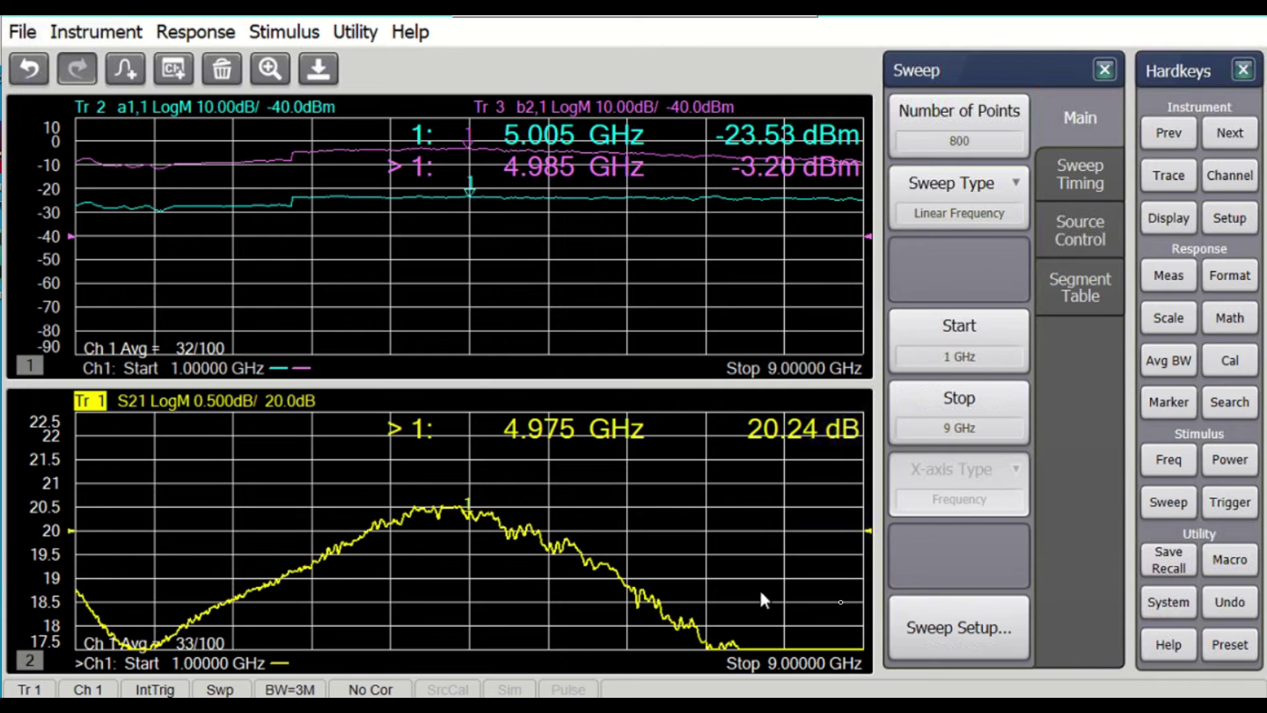
Step: Increase the S21 trace's scale to 2 dB per division
click(1172, 320)
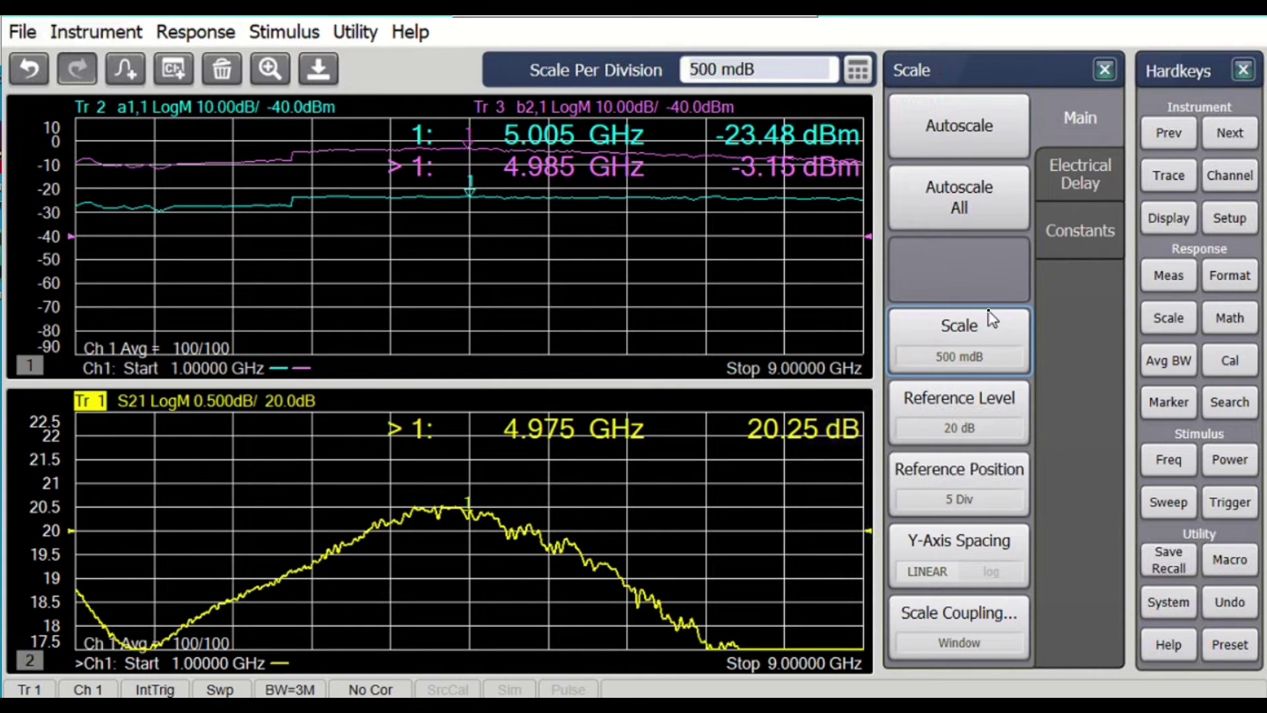
click(979, 360)
click(858, 69)
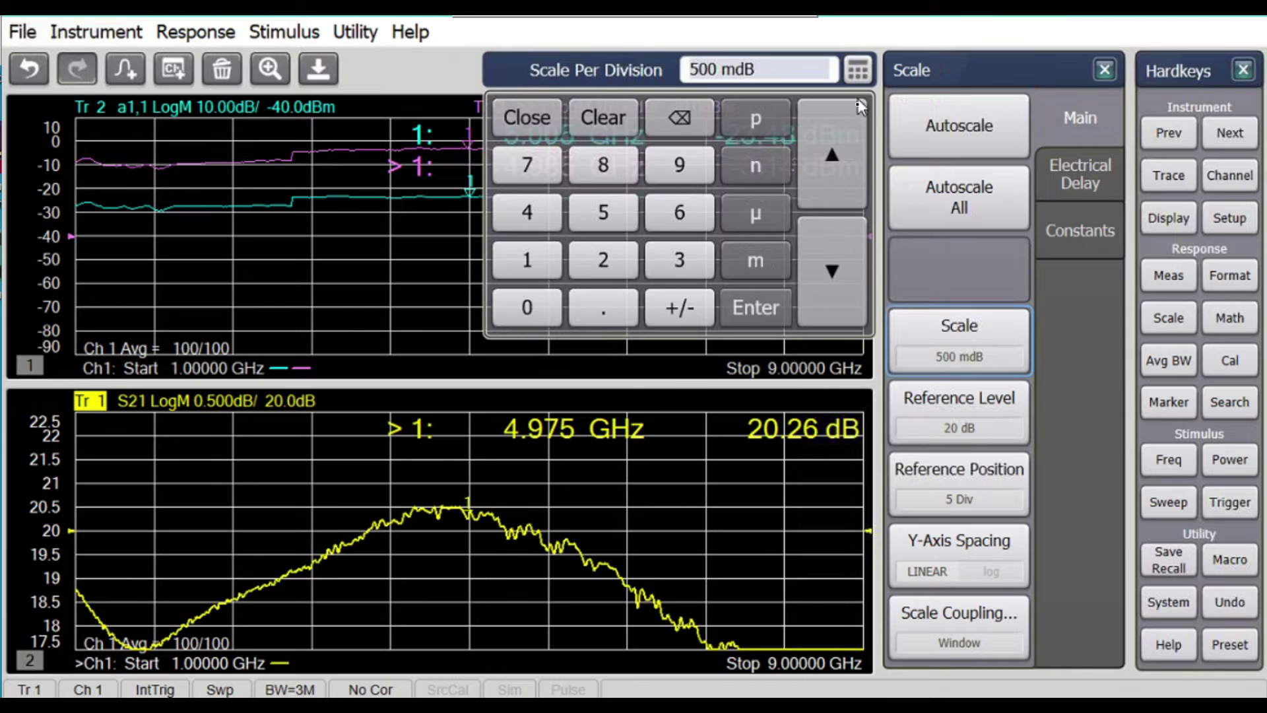
click(833, 132)
click(833, 132)
click(606, 597)
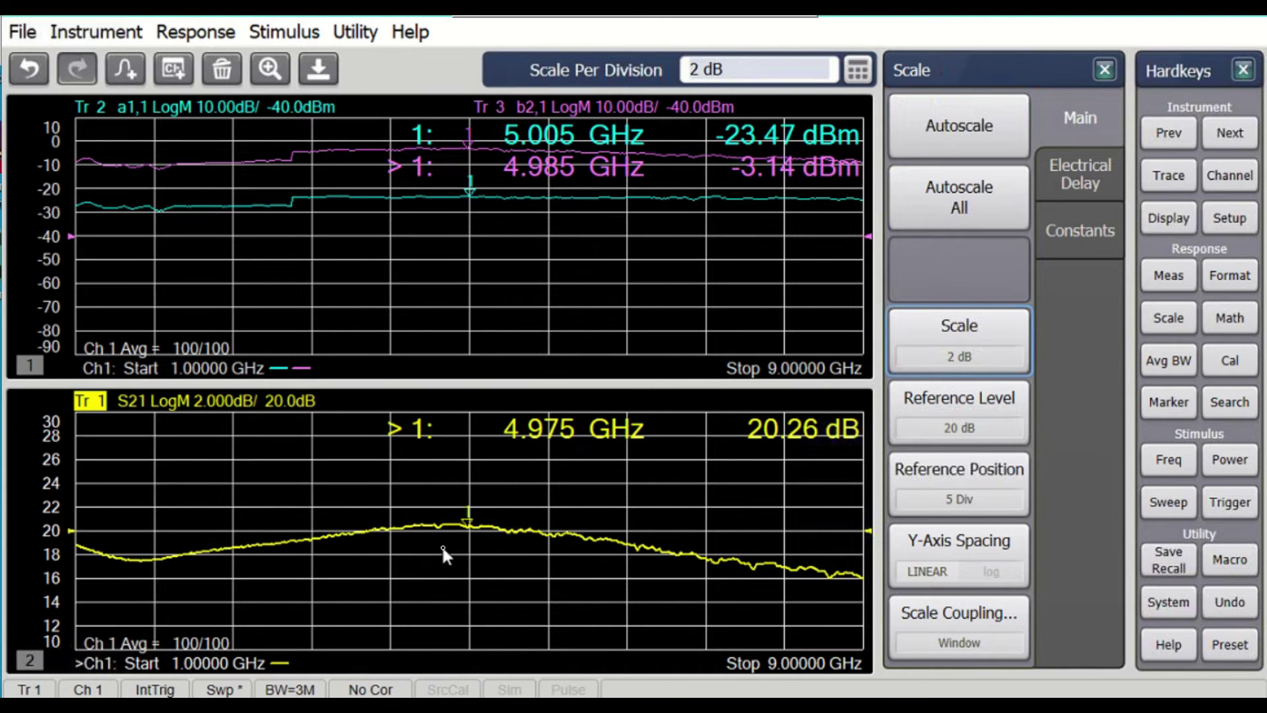
Step: Select the a1 trace and set the Port 1 source's ALC hardware to Internal in the leveling settings
click(438, 202)
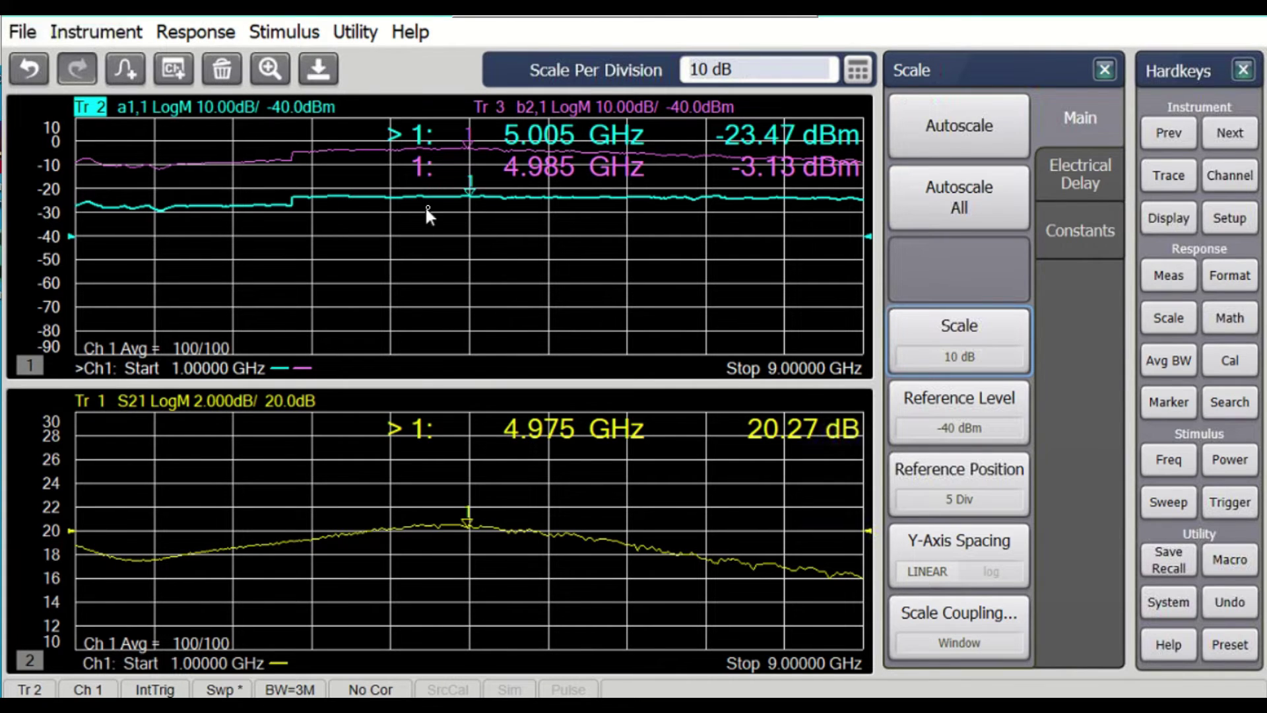
click(1182, 504)
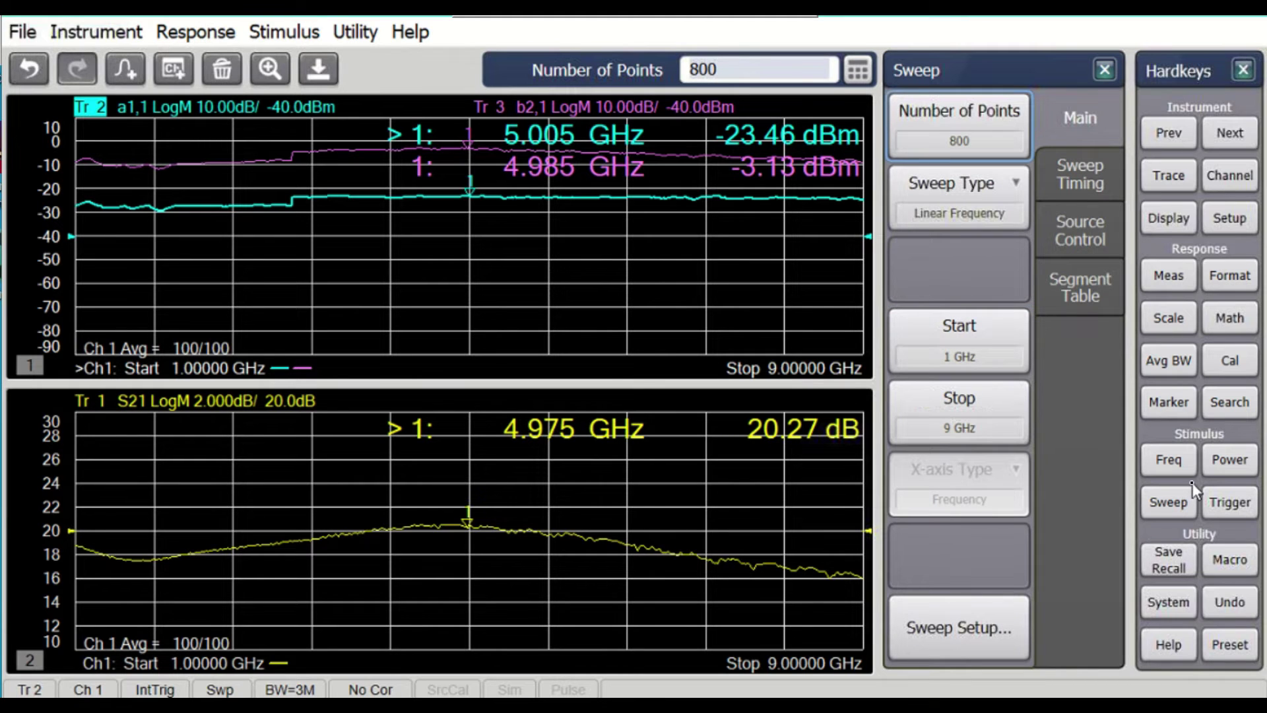
click(1231, 464)
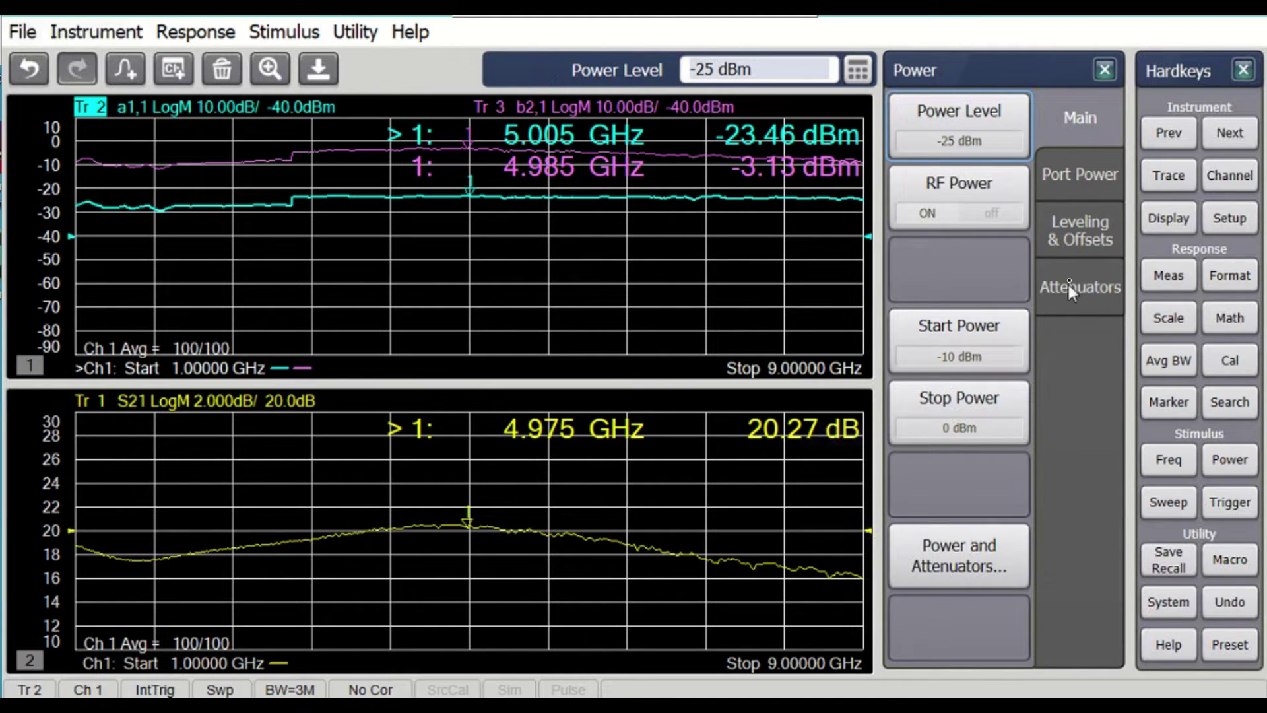
click(1081, 245)
click(992, 541)
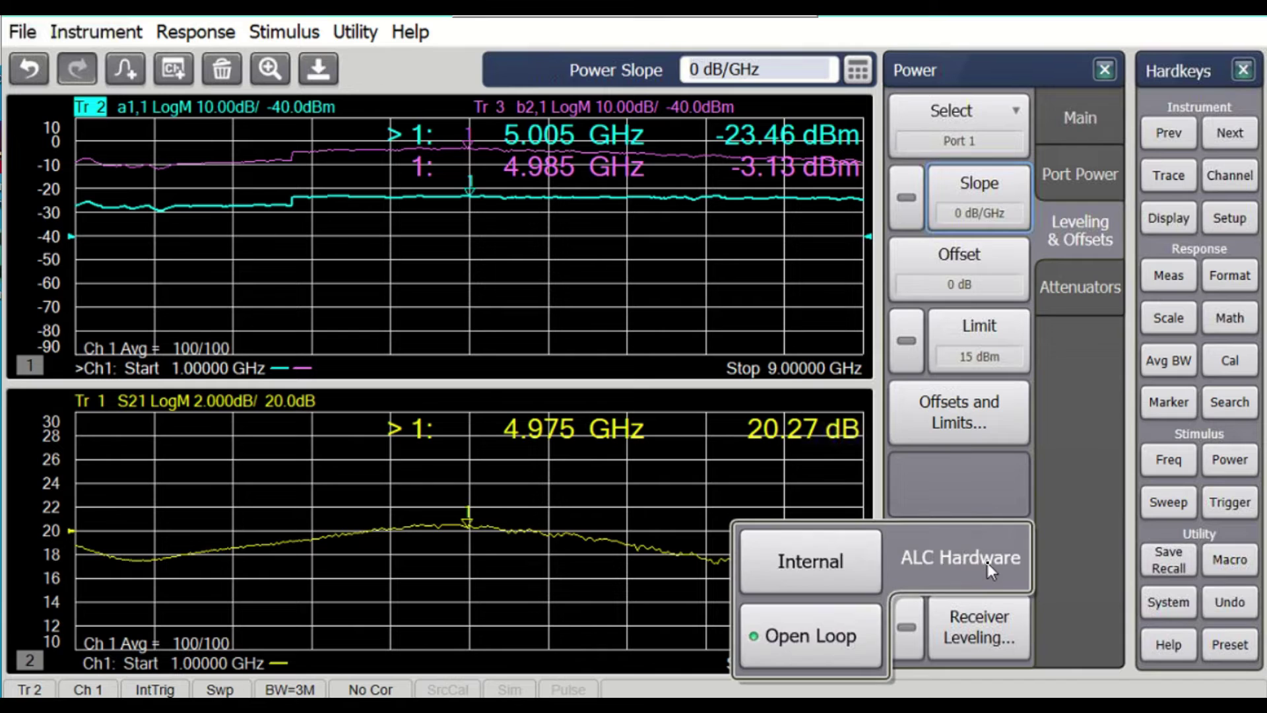
click(836, 568)
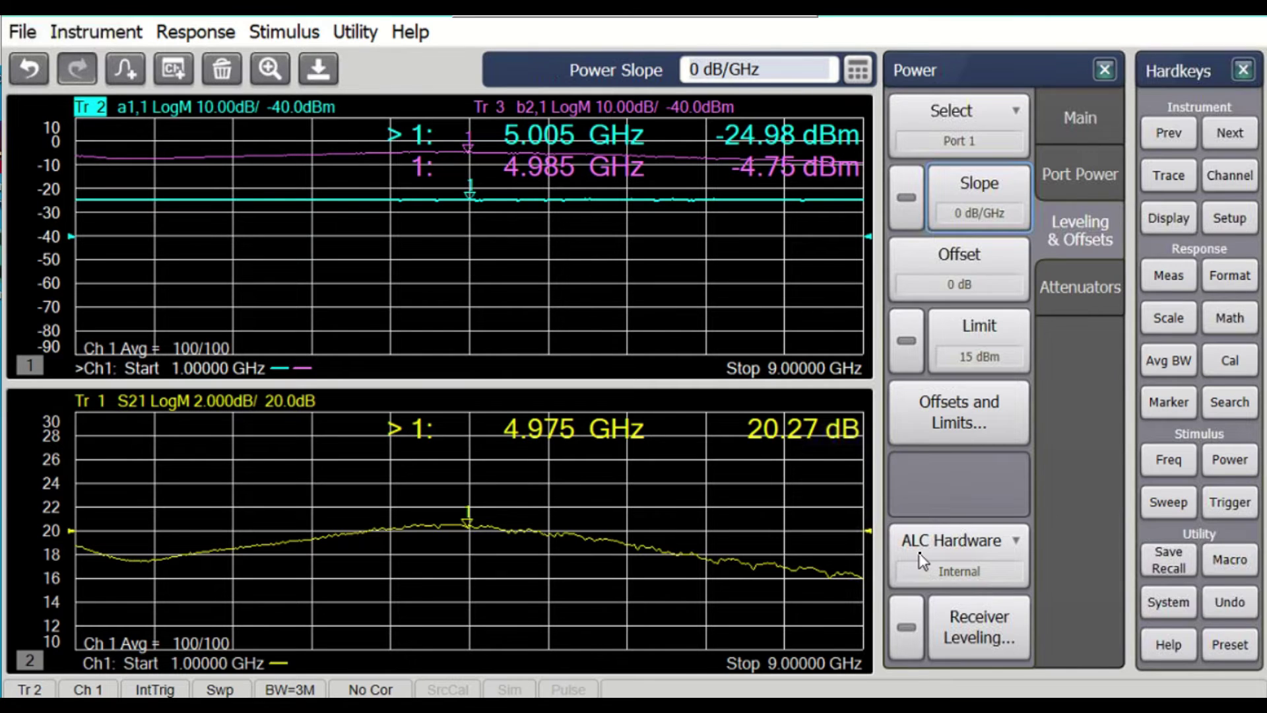
Step: Set Port 1's ALC hardware back to Open Loop and try receiver leveling, leaving it turned off
click(921, 559)
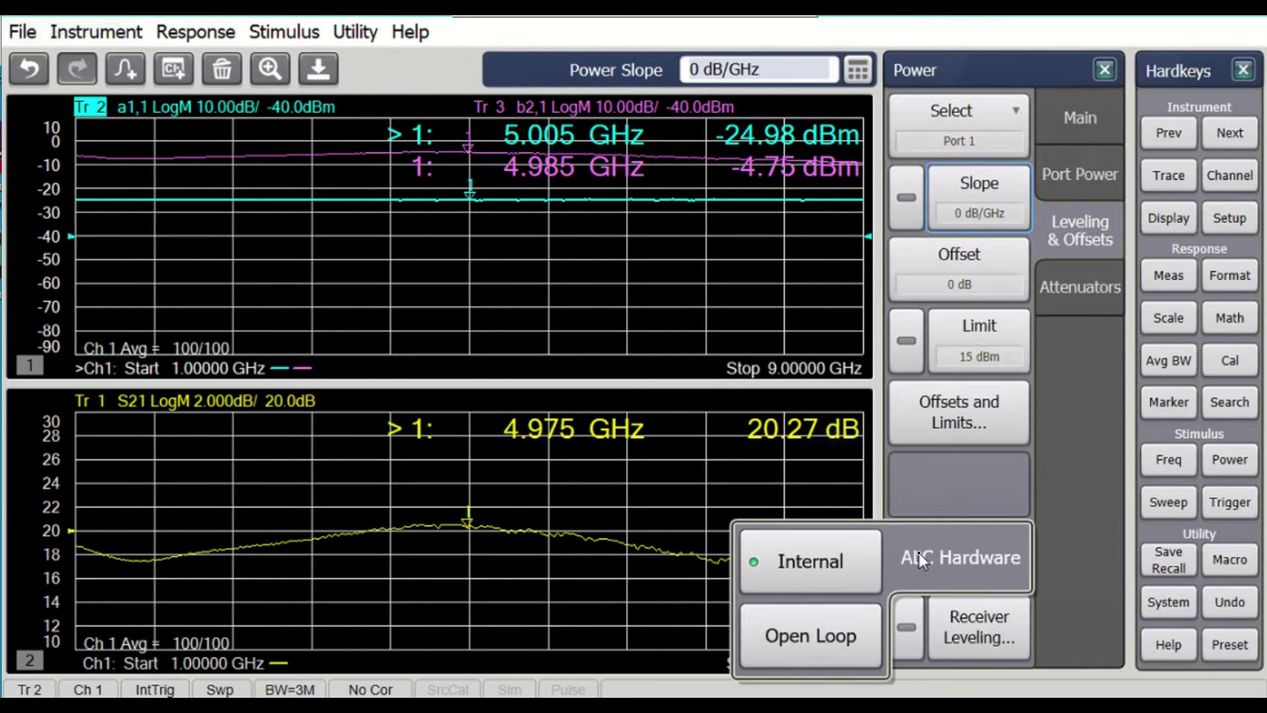
click(802, 627)
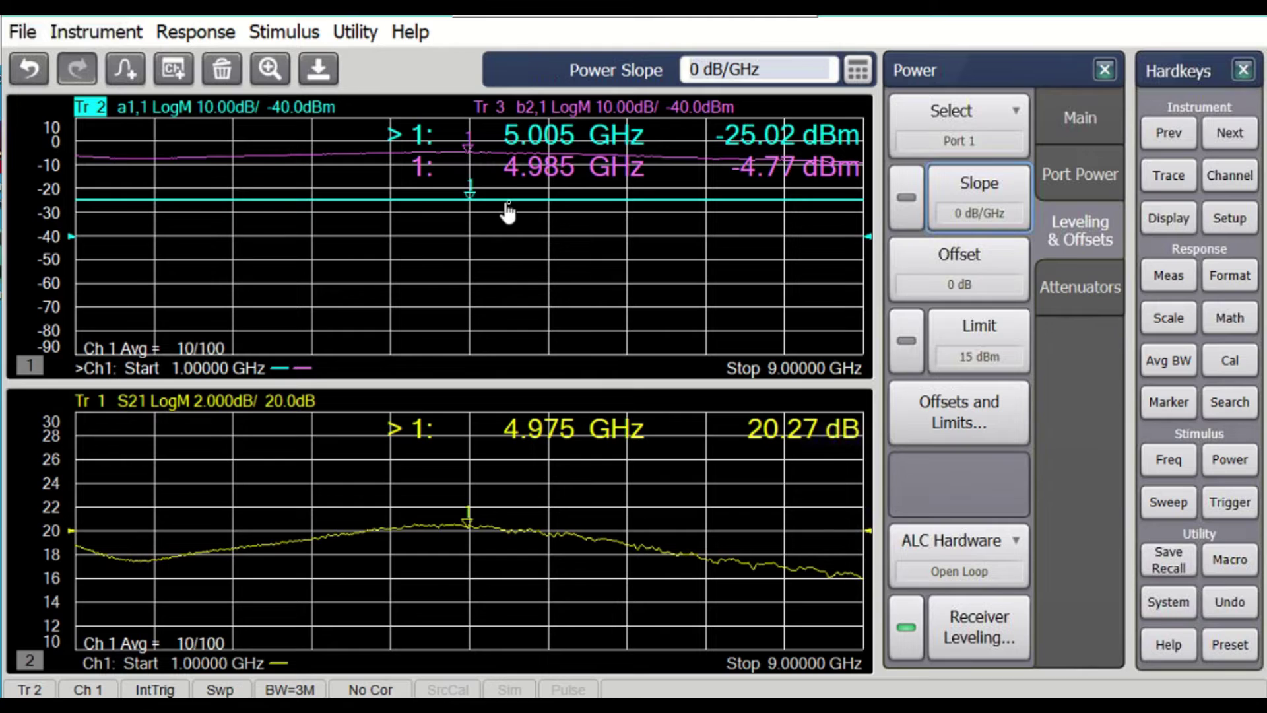
click(908, 633)
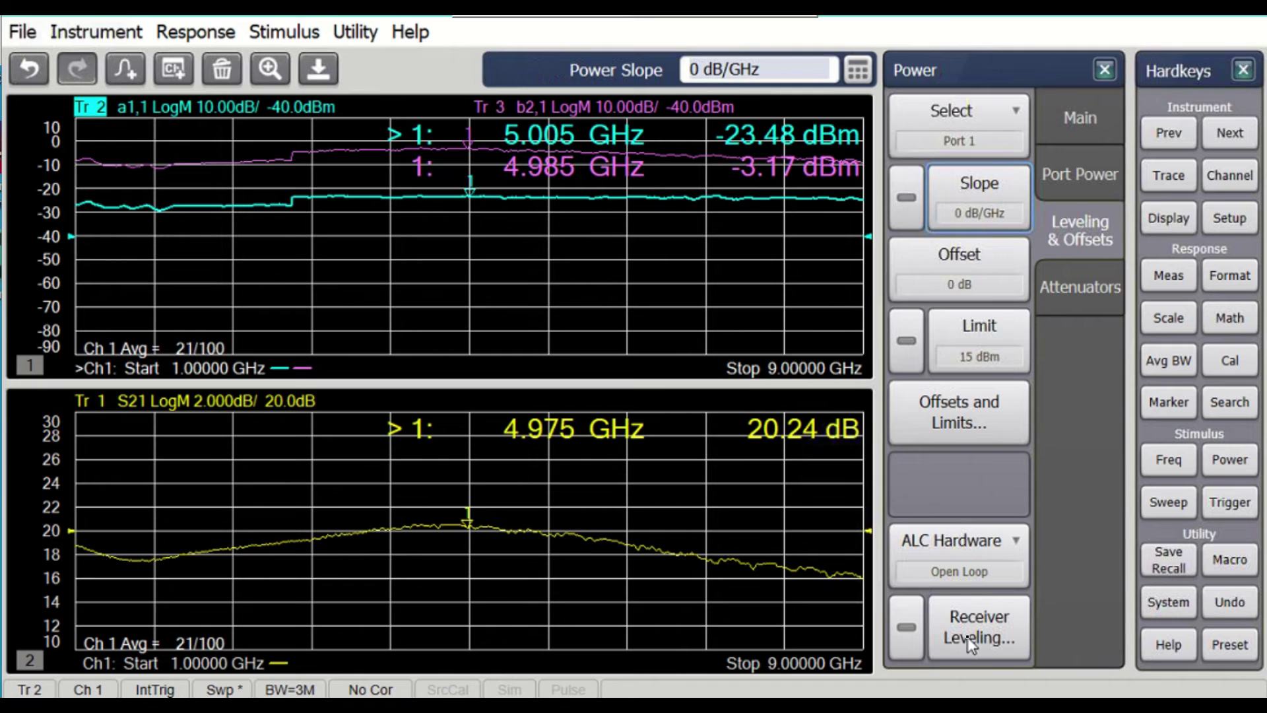
Step: Enable updating the source power calibration with leveling data for Port 1 in the receiver leveling setup and accept it
click(975, 630)
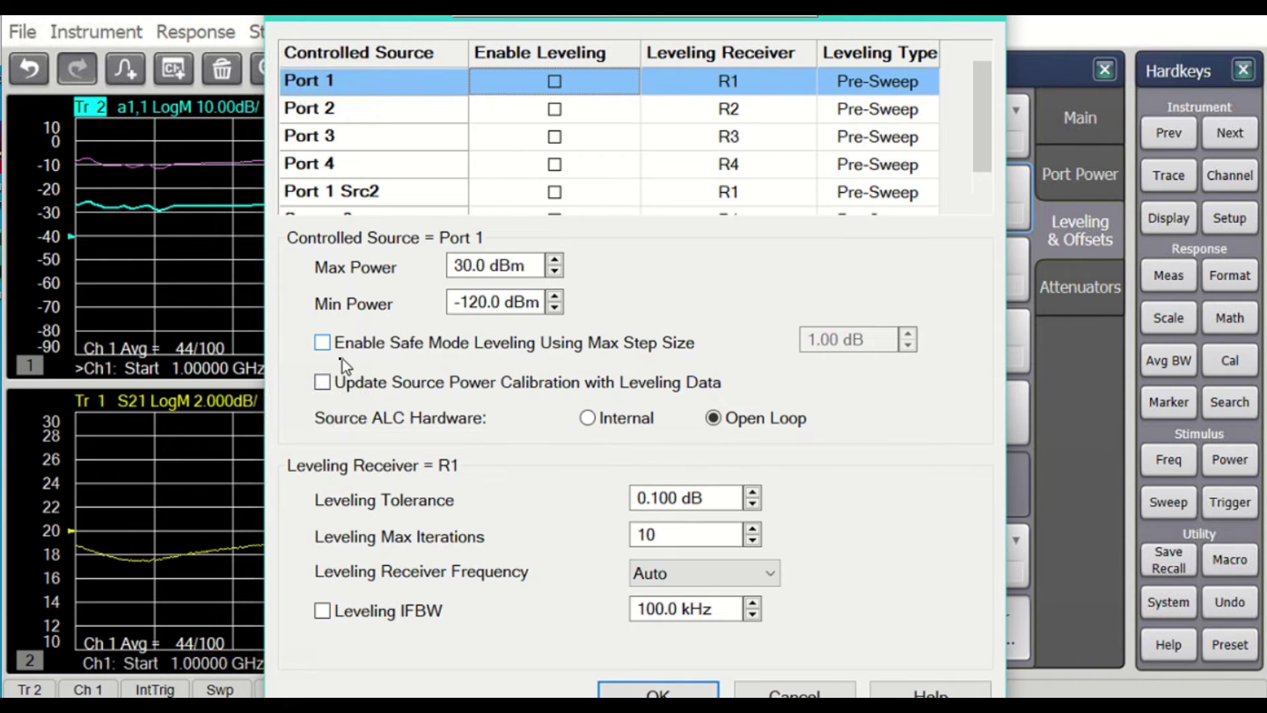
click(323, 383)
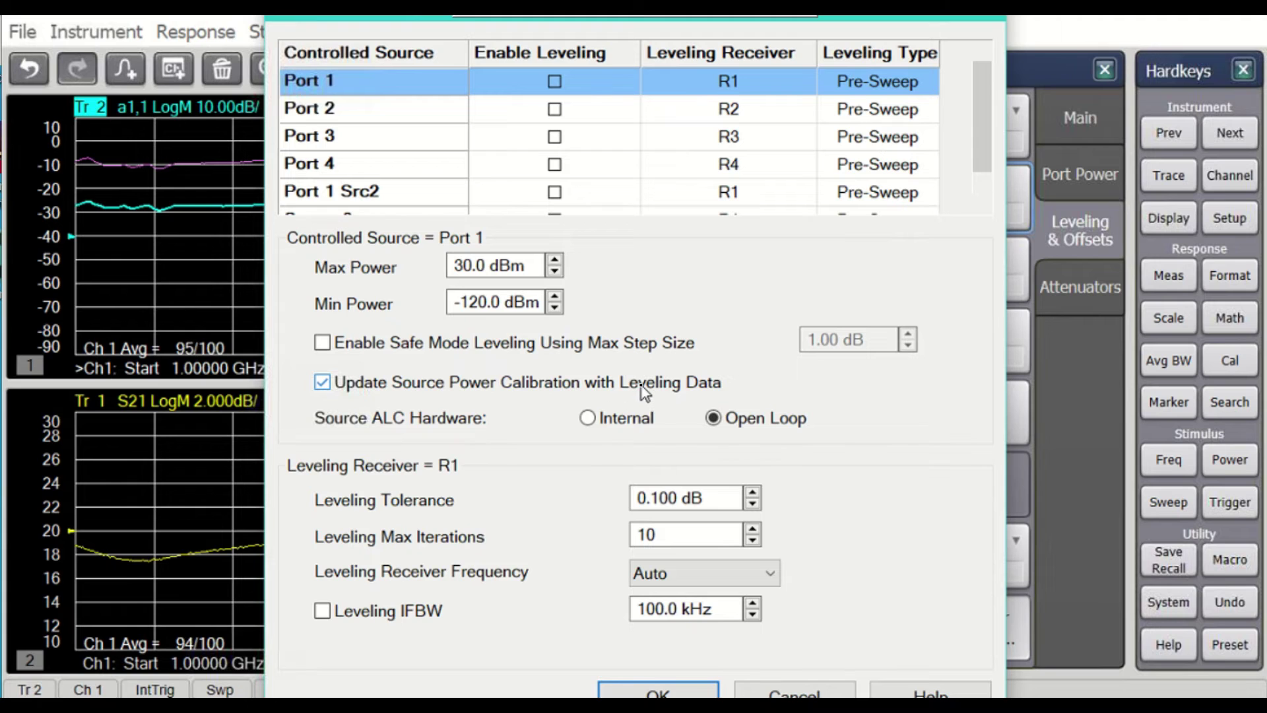
click(660, 693)
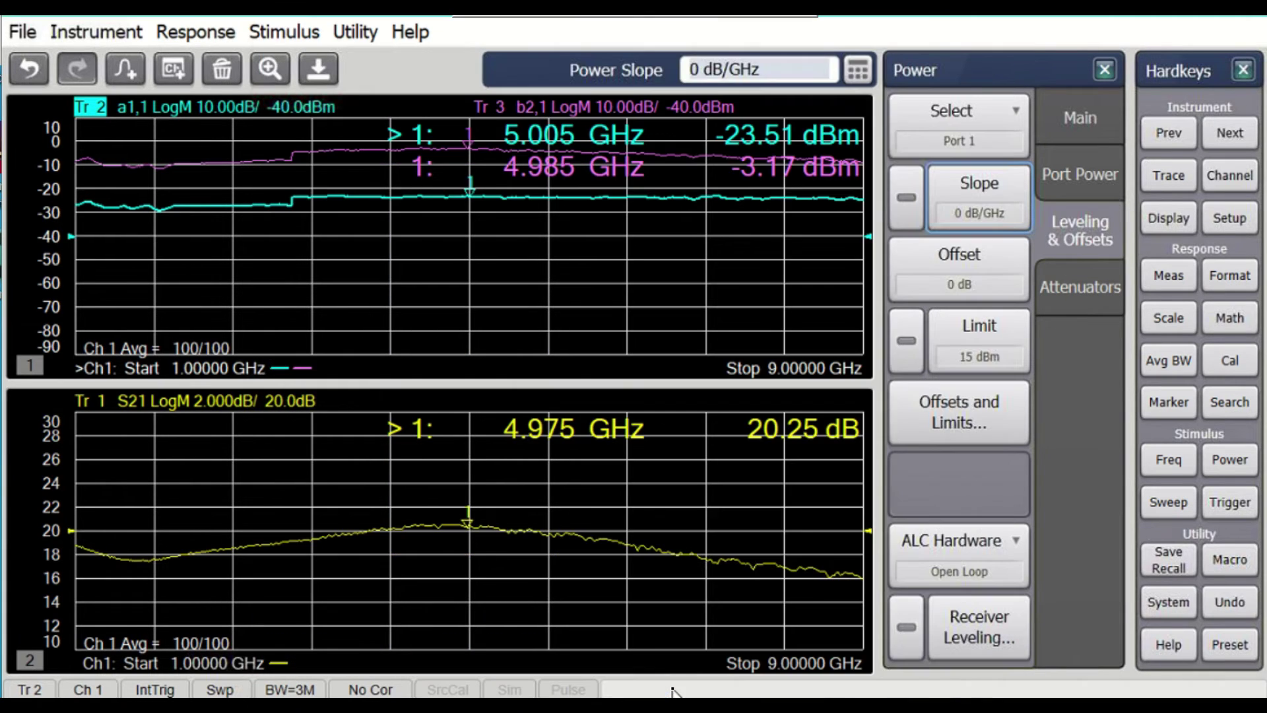
Step: Turn Port 1 receiver leveling on for a sweep to update the source power calibration, and switch it off again
click(902, 640)
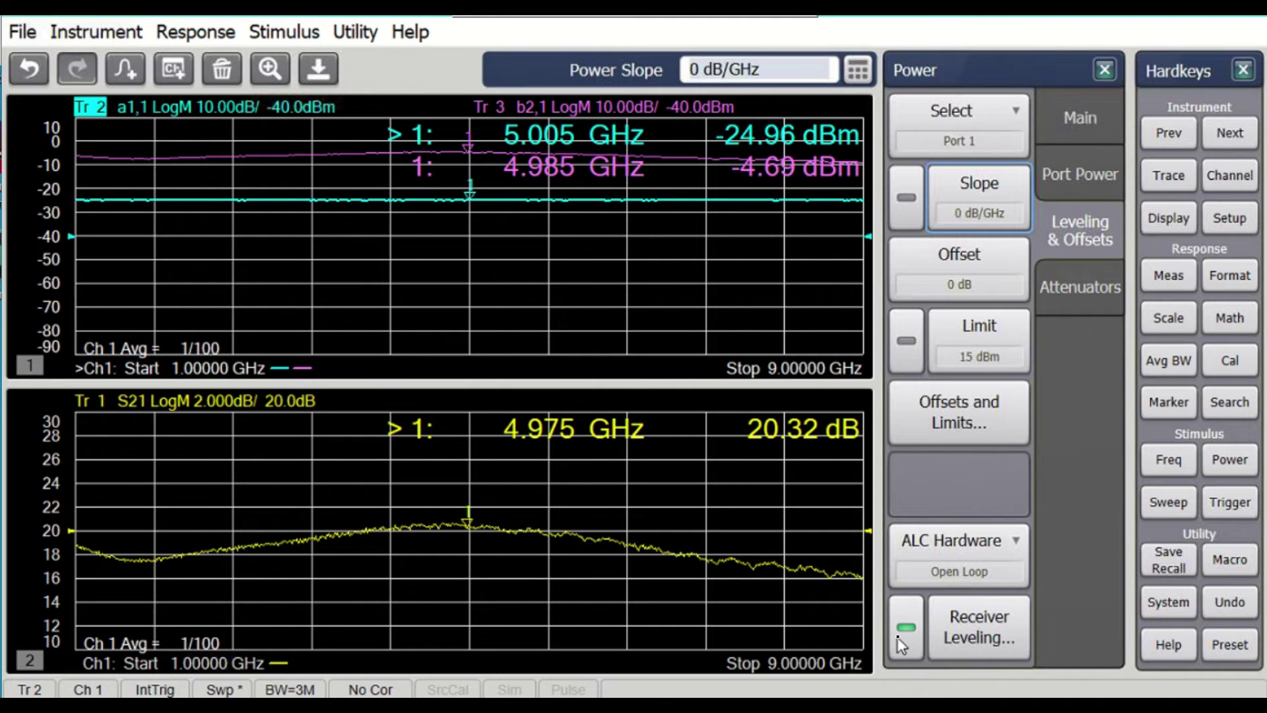
click(904, 633)
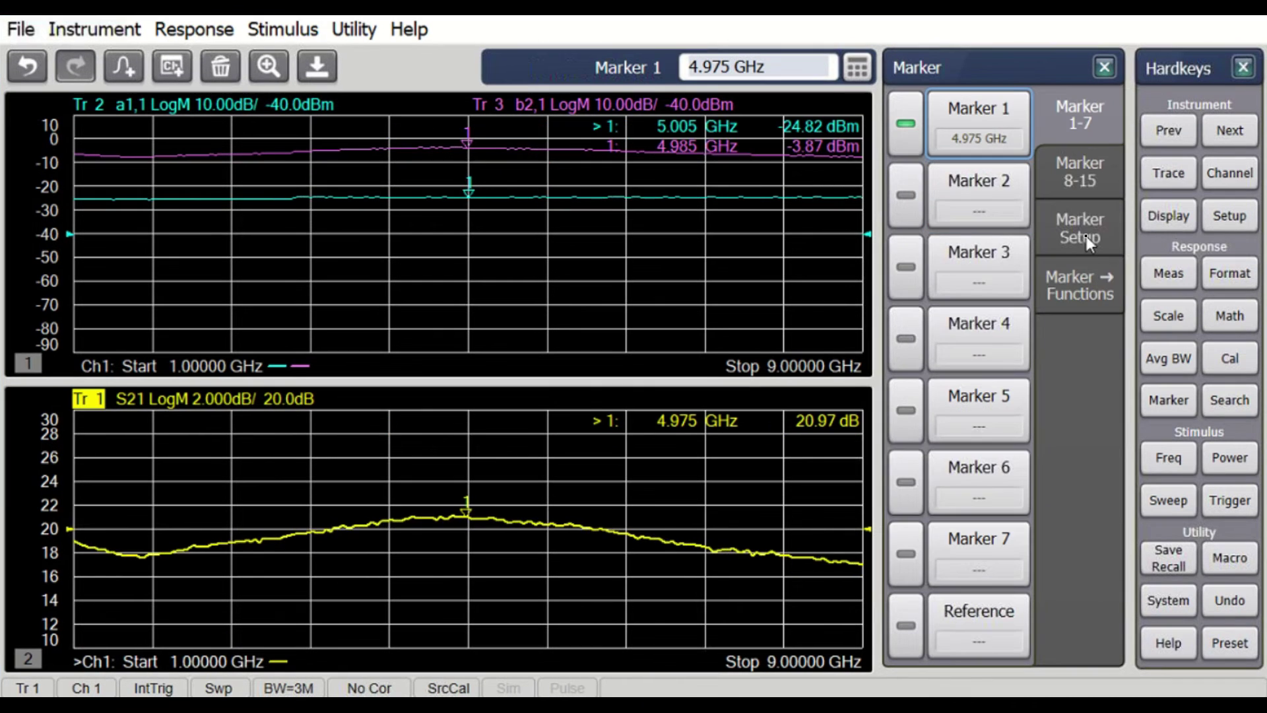
Step: Couple the markers across the channel and move marker 1 on the b2 trace to about 4.985 GHz
click(1086, 235)
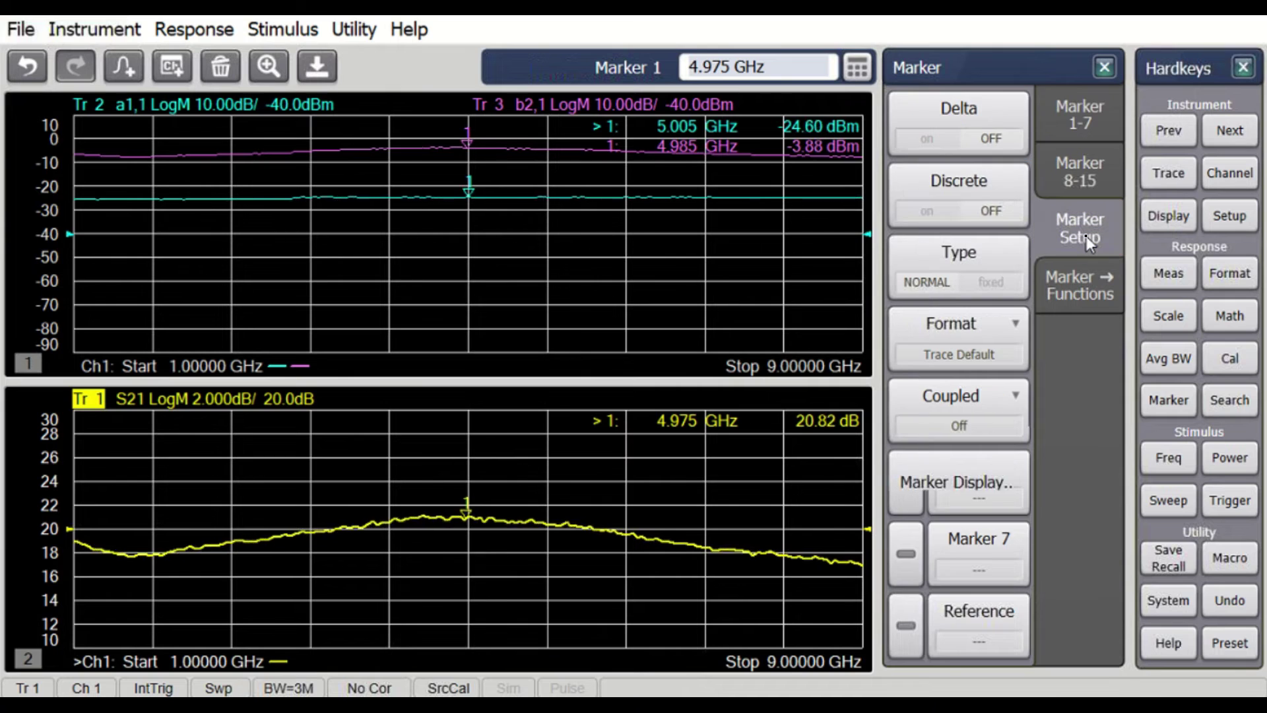
click(978, 420)
click(836, 496)
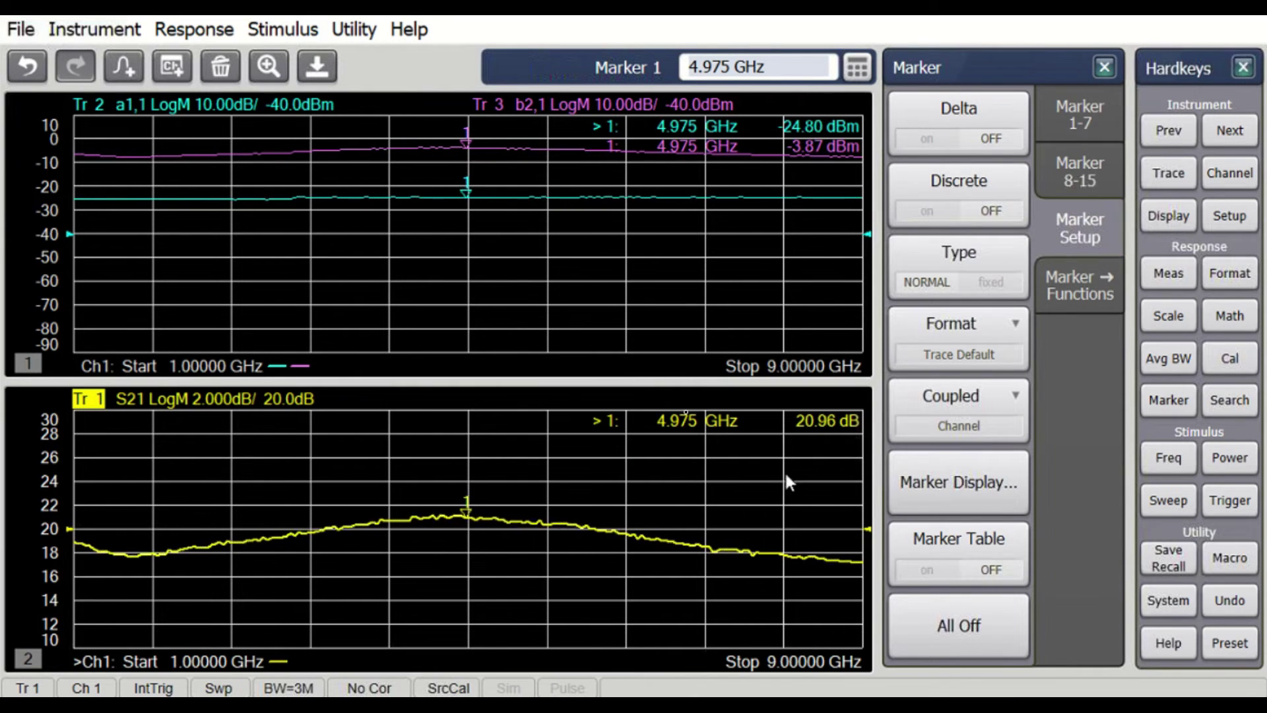
mouse_move(469, 147)
mouse_down()
mouse_move(486, 133)
mouse_move(521, 138)
mouse_move(467, 144)
mouse_up()
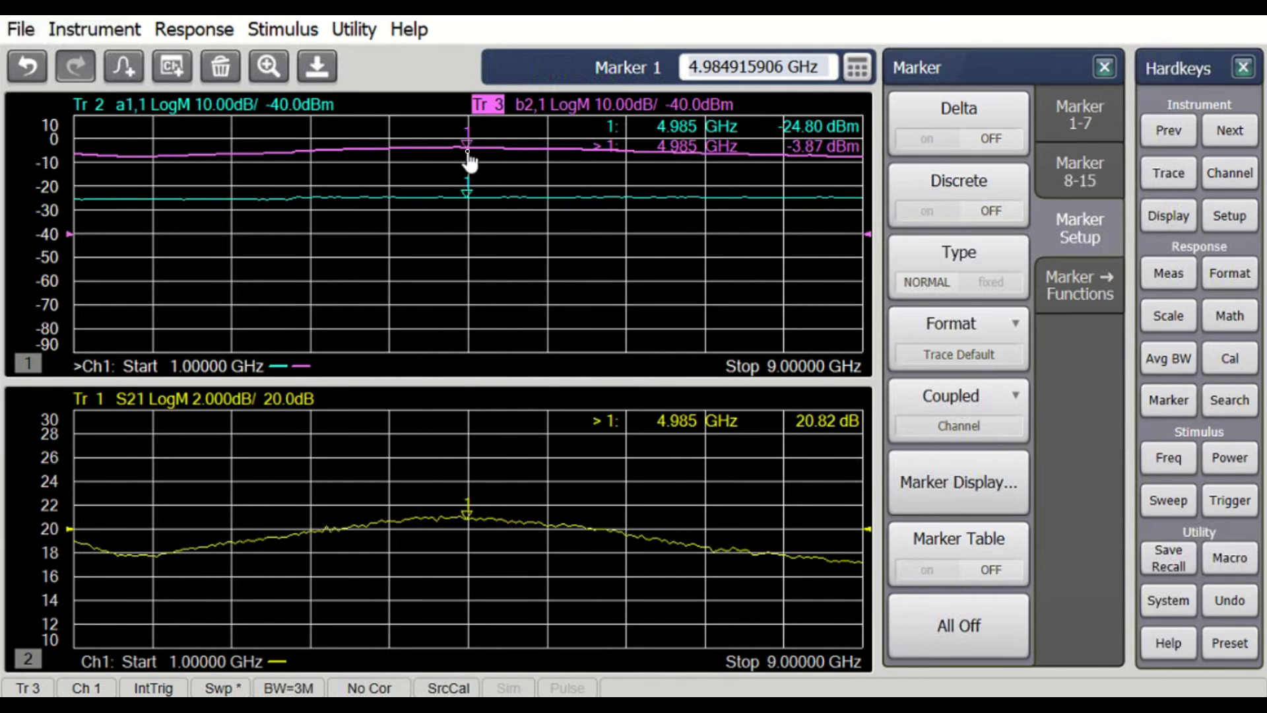
Step: Set the pulse measurement to Standard Pulse in the pulse setup, then apply and accept it
click(1167, 512)
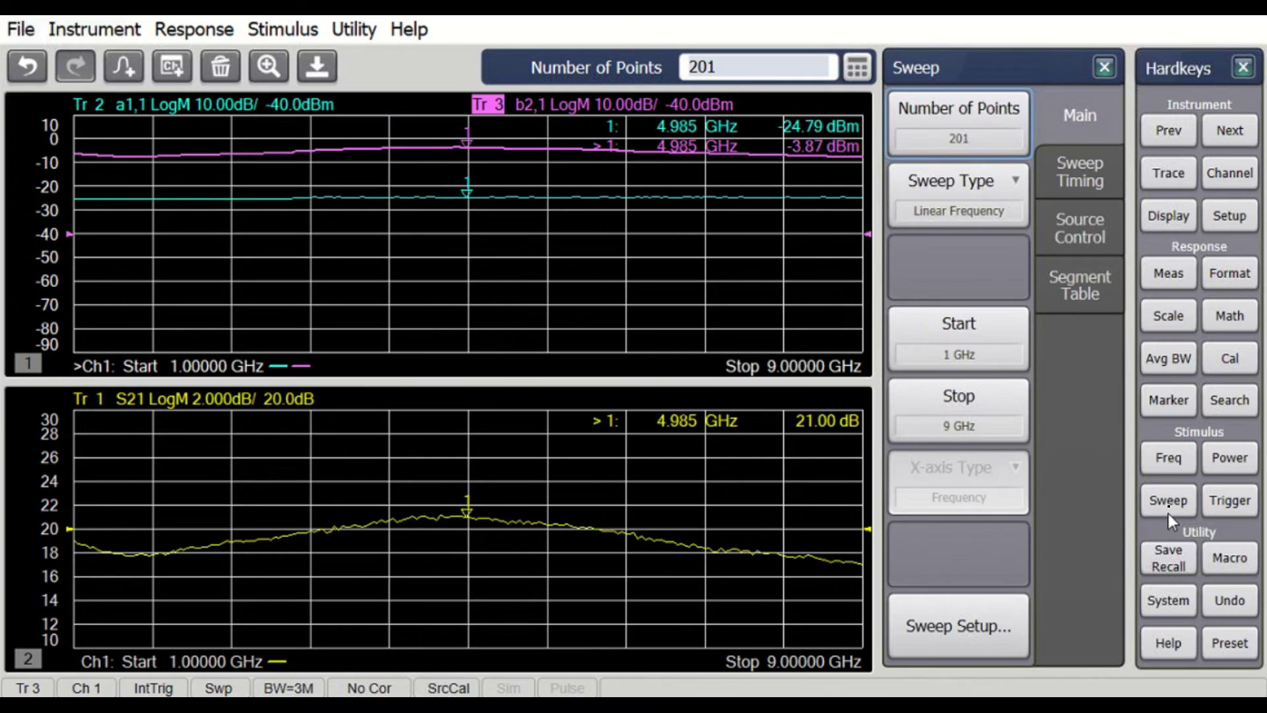
click(1078, 233)
click(959, 217)
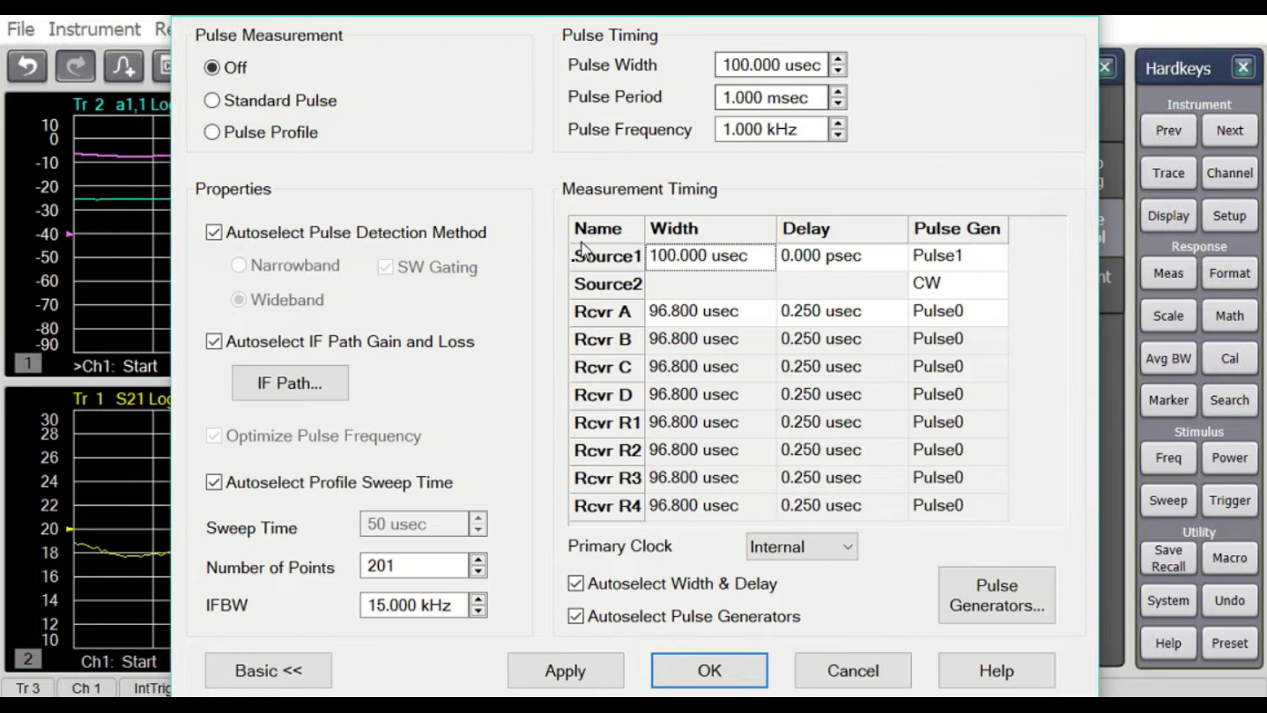
click(211, 101)
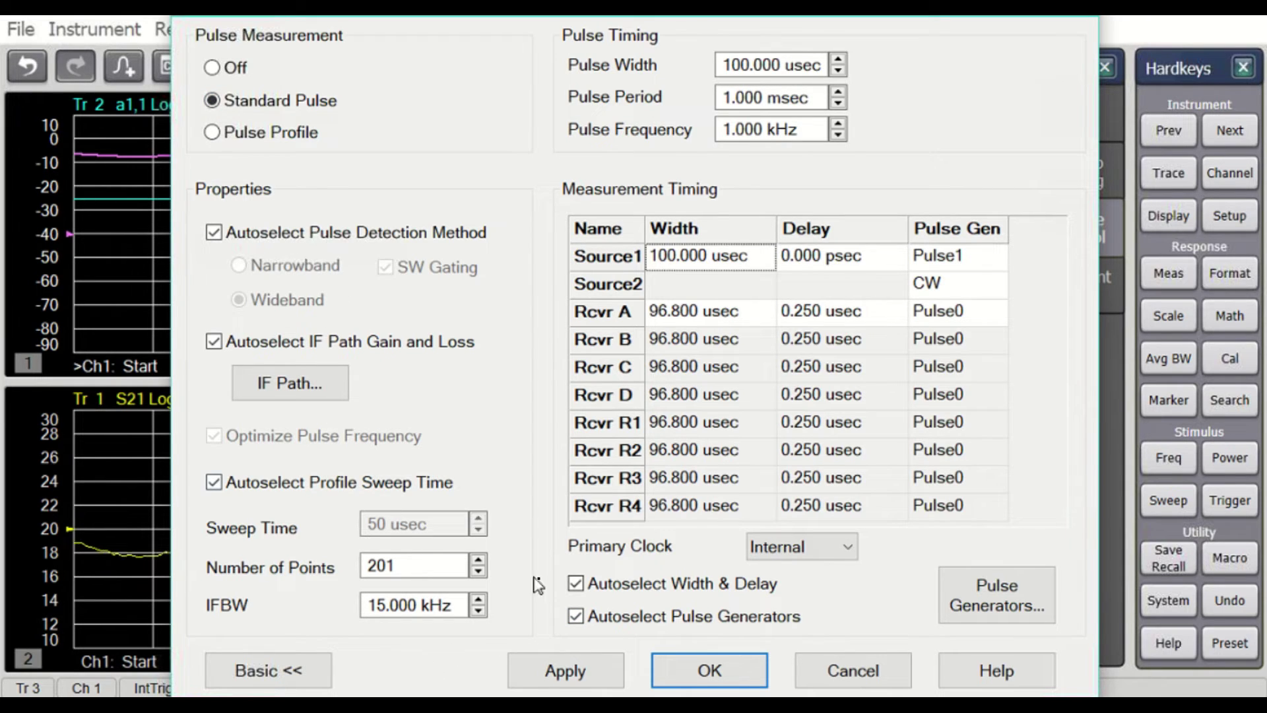
click(562, 668)
click(720, 676)
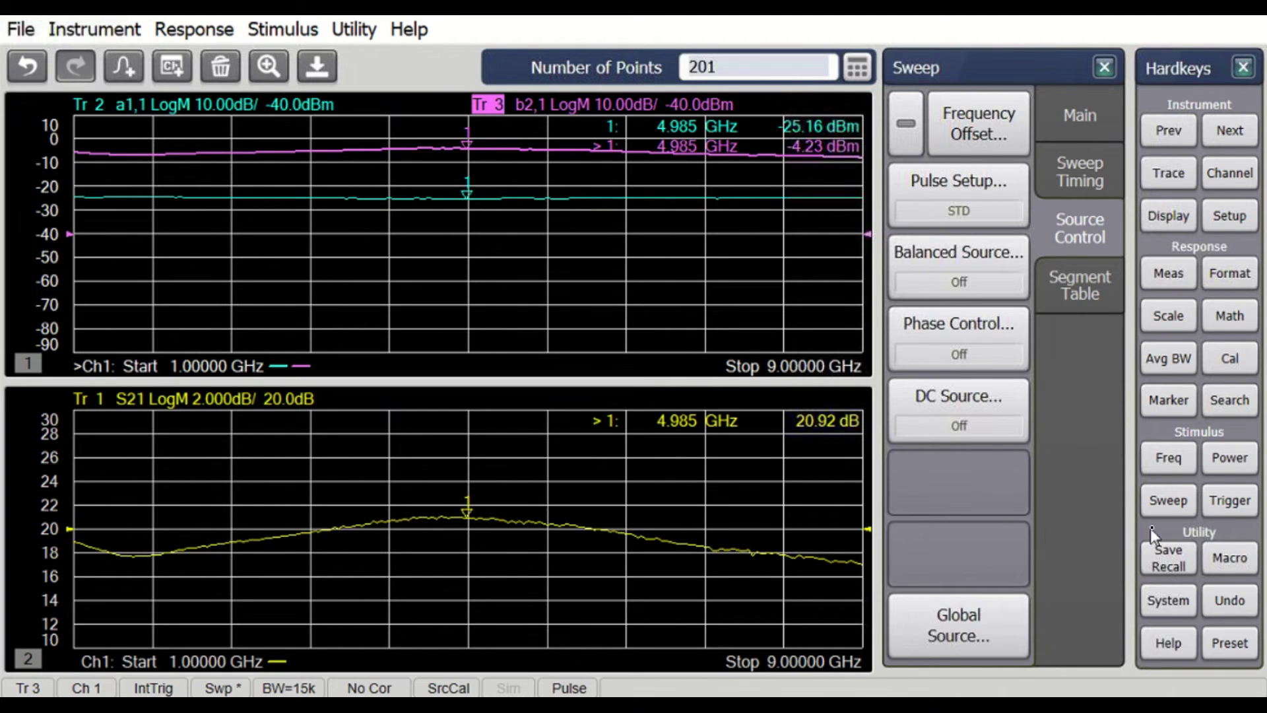
Step: Select the a1 trace and run Port 1 receiver leveling in pulsed mode, switching it off again once the power is leveled
click(1166, 501)
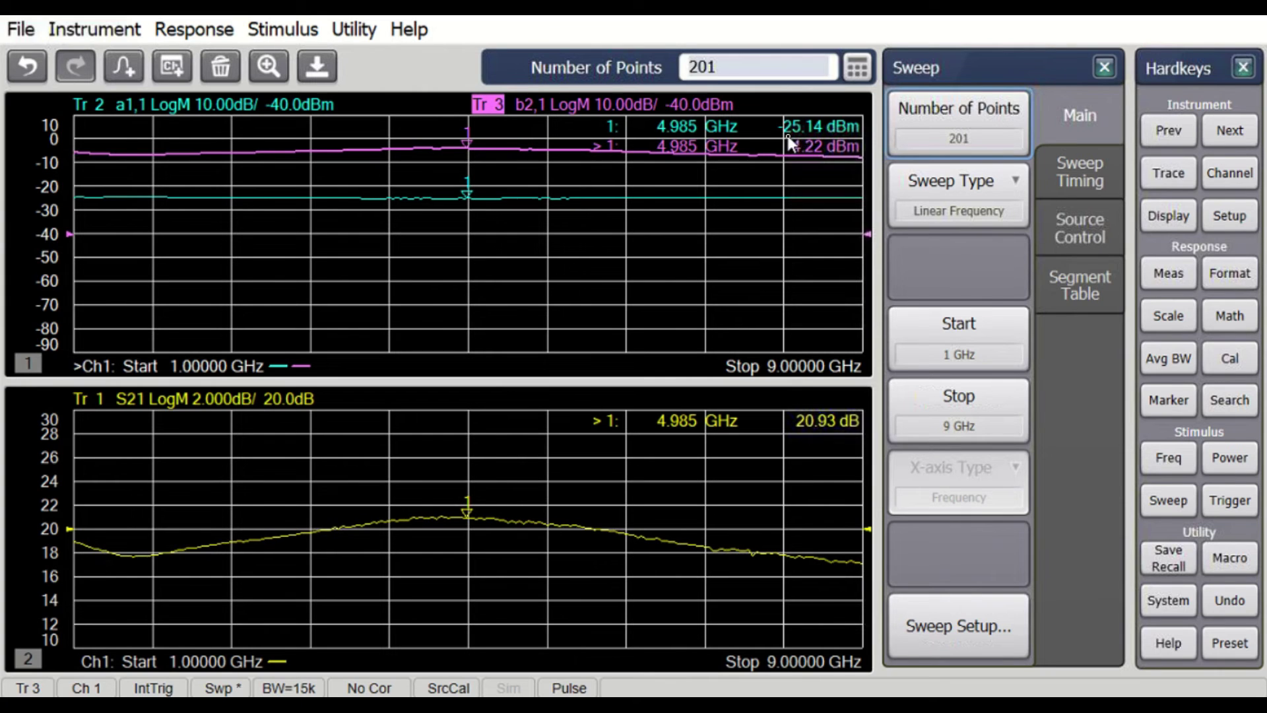
click(264, 108)
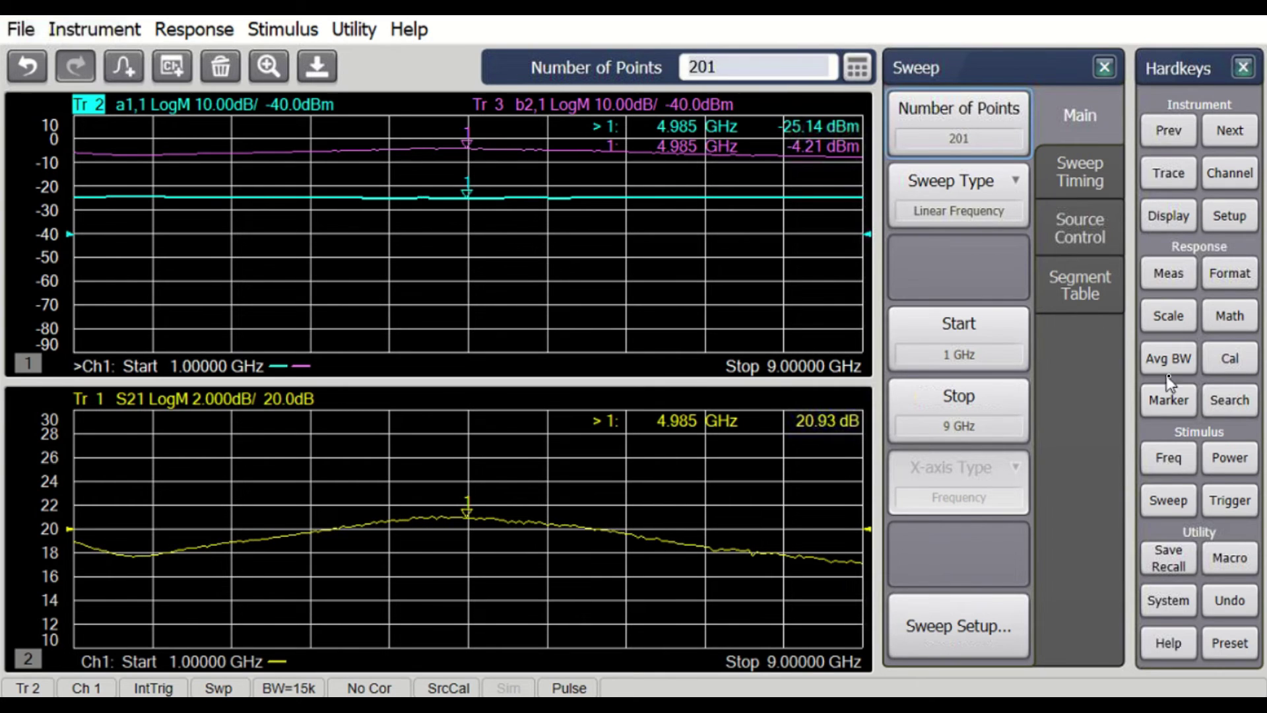
click(1223, 469)
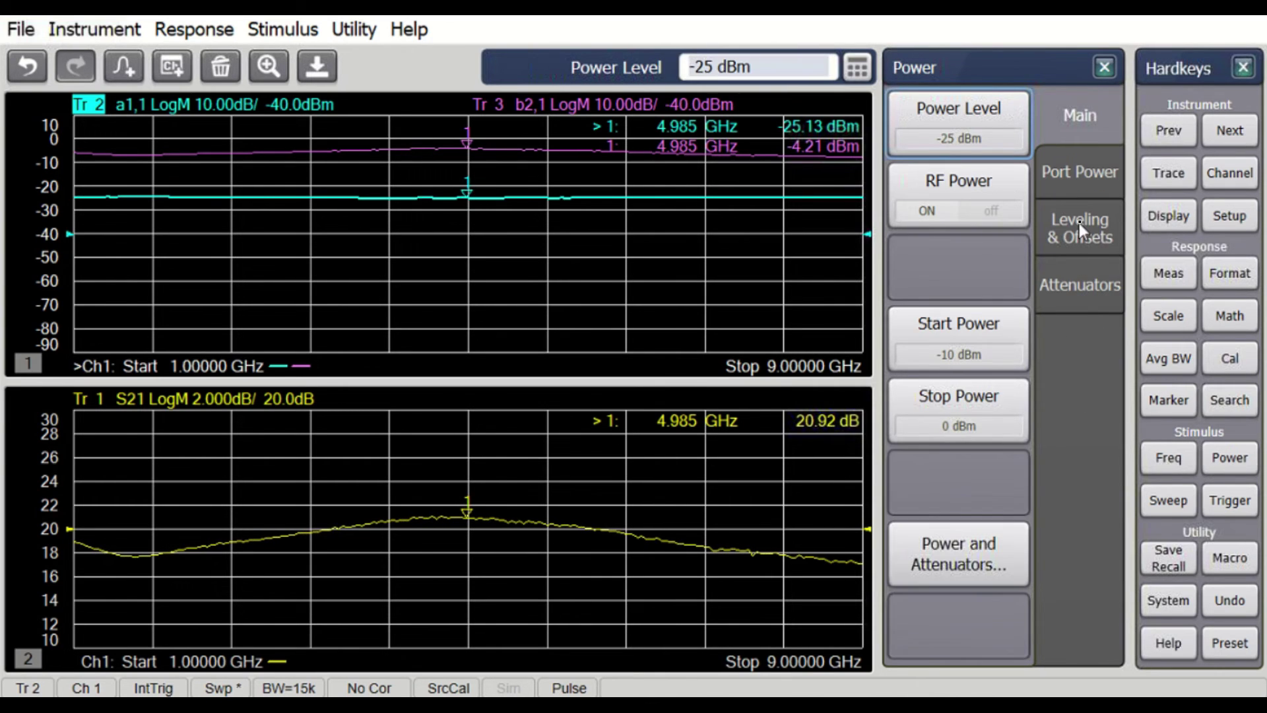
click(1077, 225)
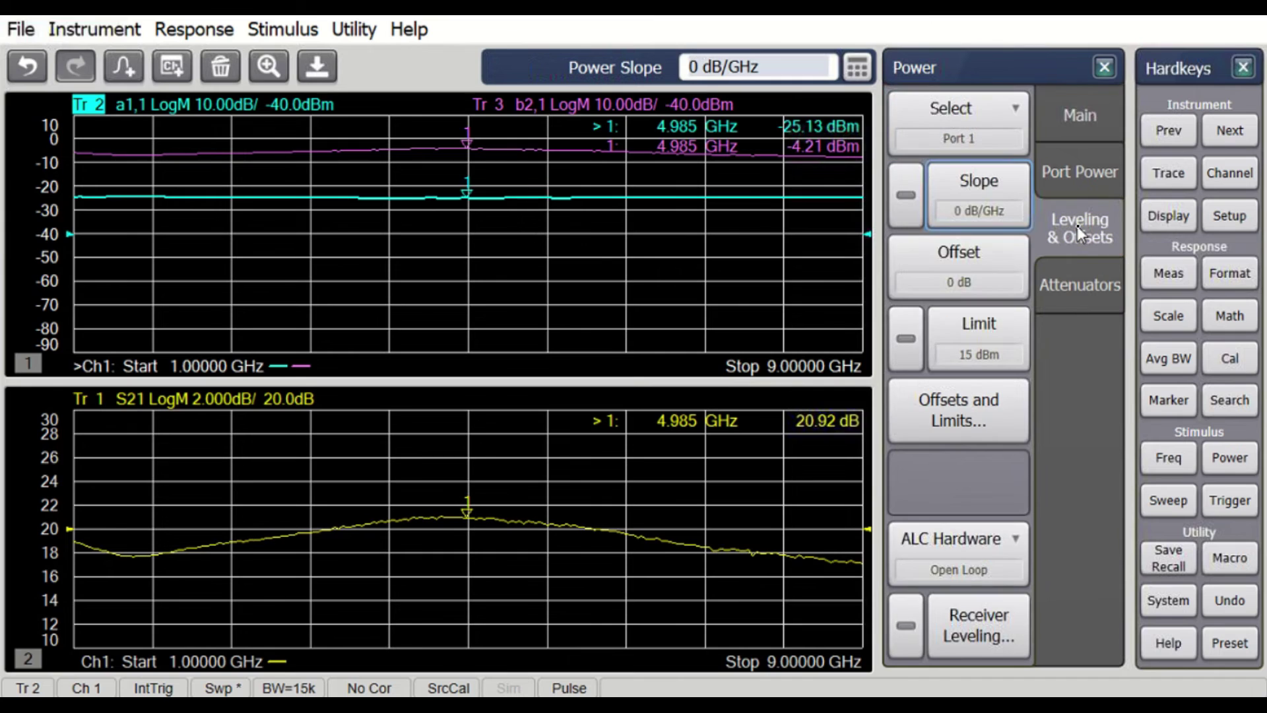
click(910, 627)
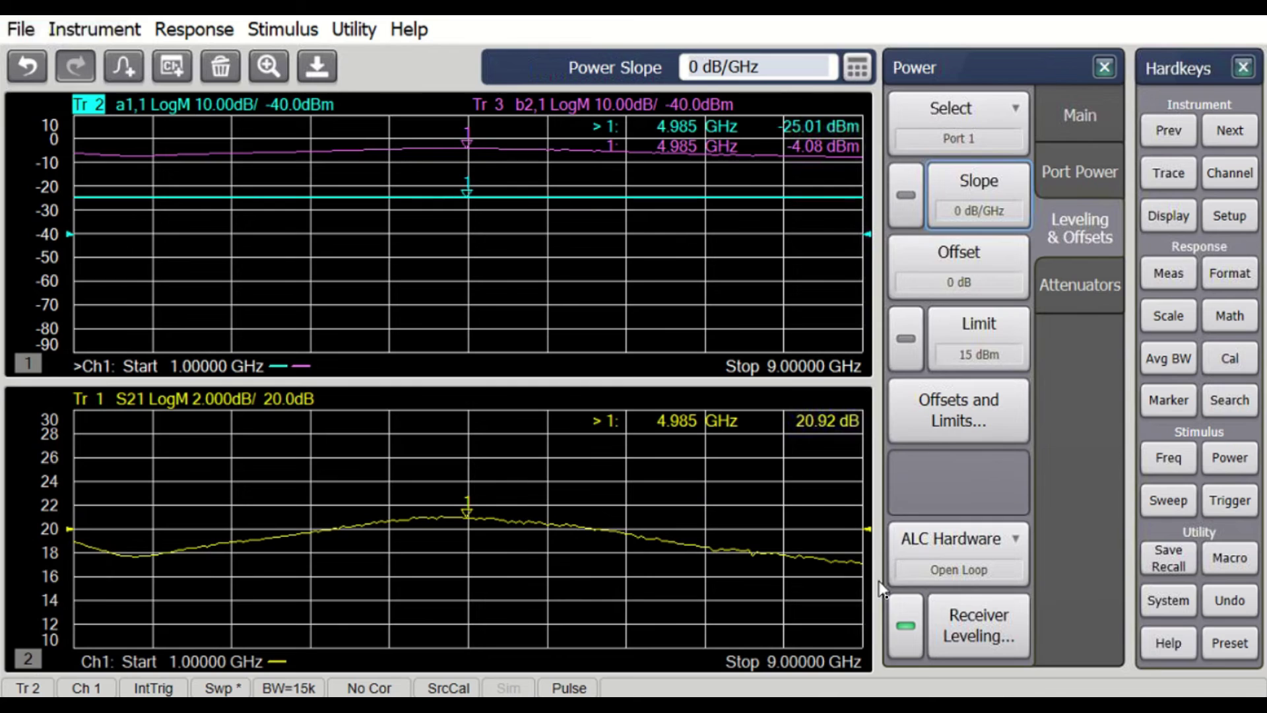
click(905, 624)
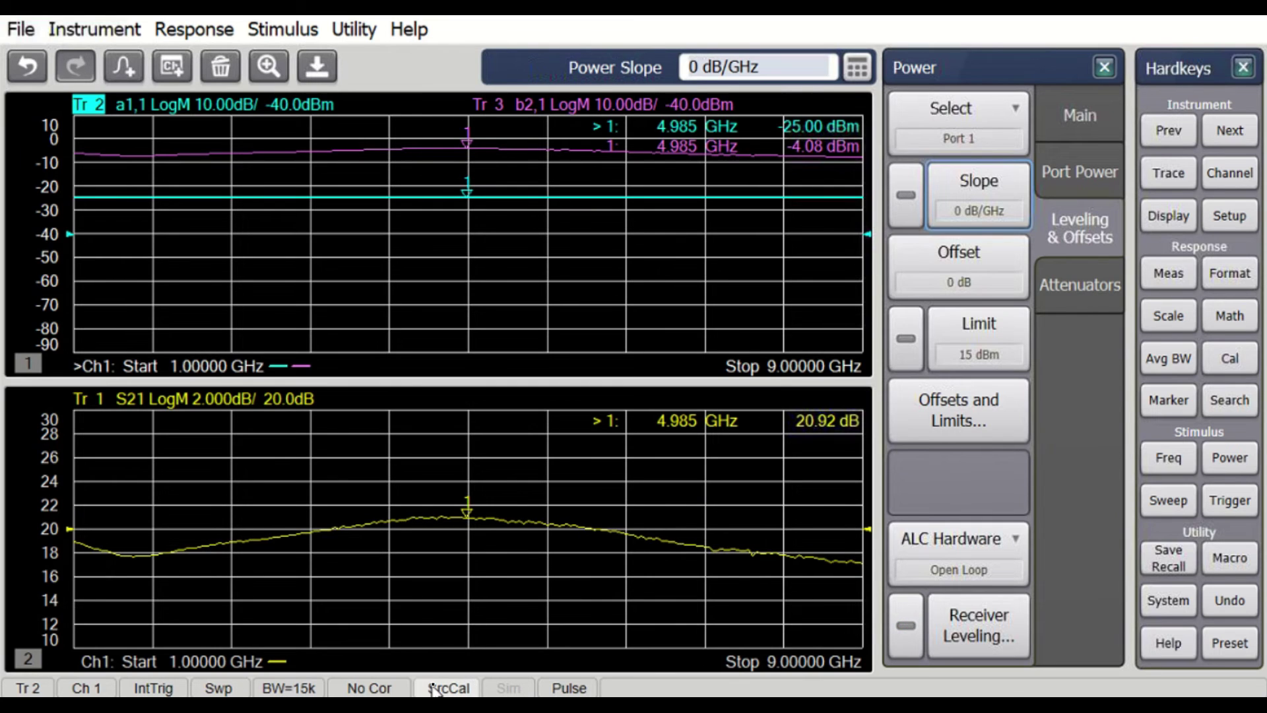
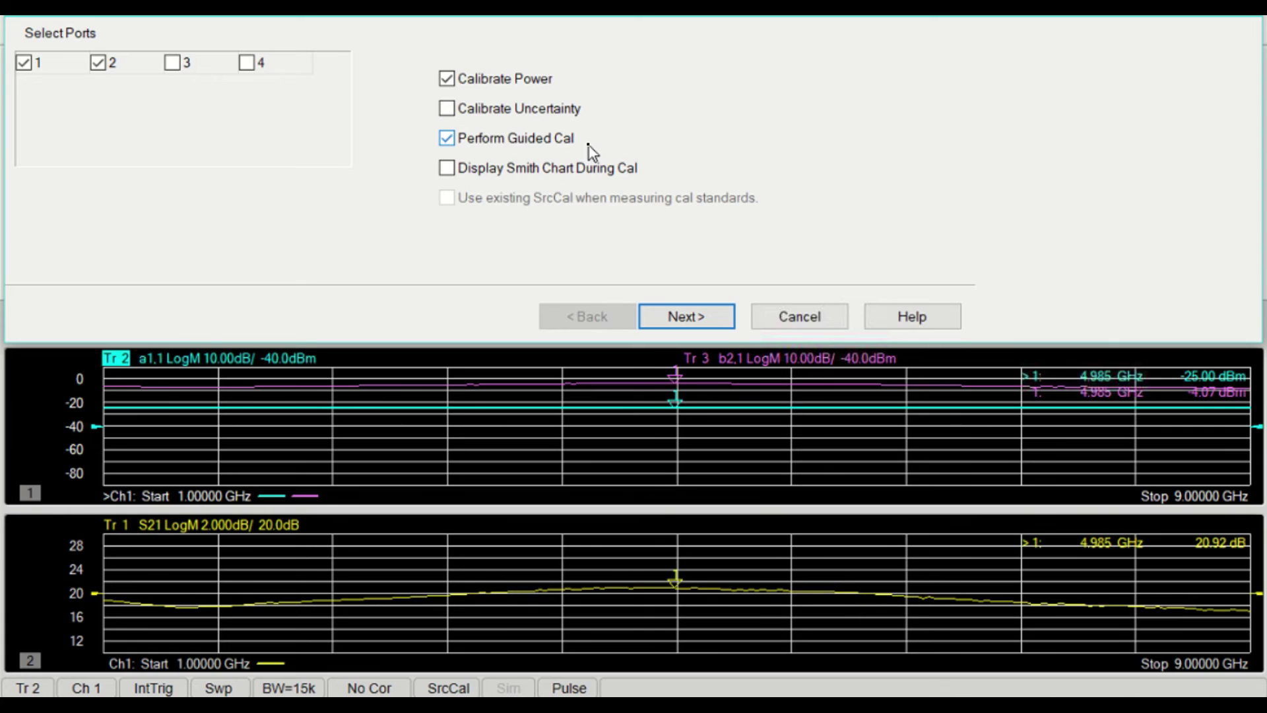
Step: For the guided calibration of ports 1 and 2, choose APC 3.5 connectors with the 85052D cal kit
click(680, 312)
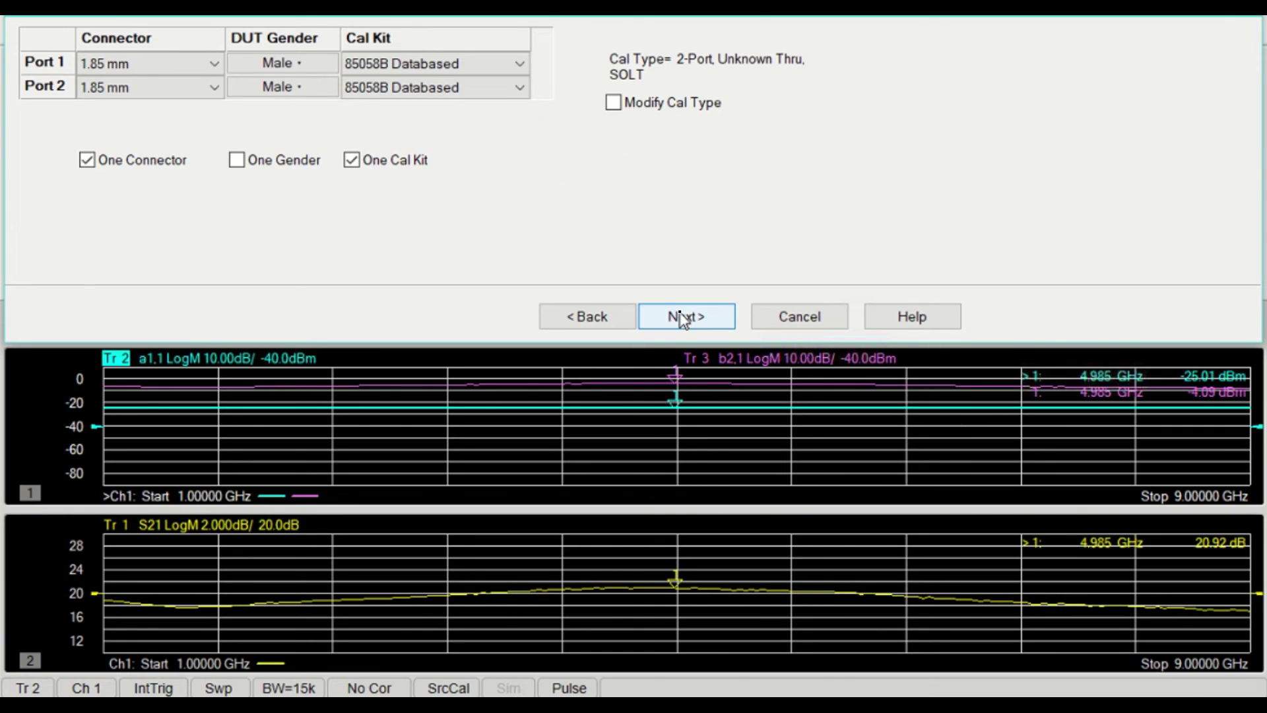
click(187, 63)
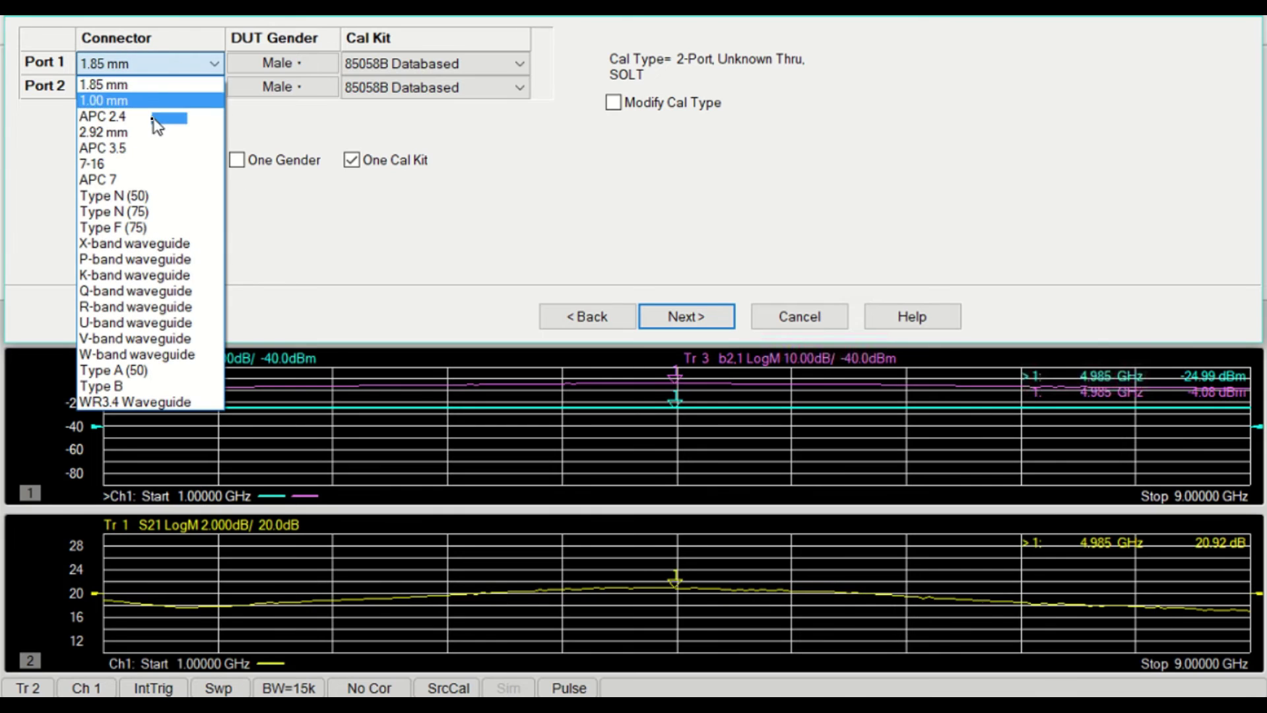
click(136, 151)
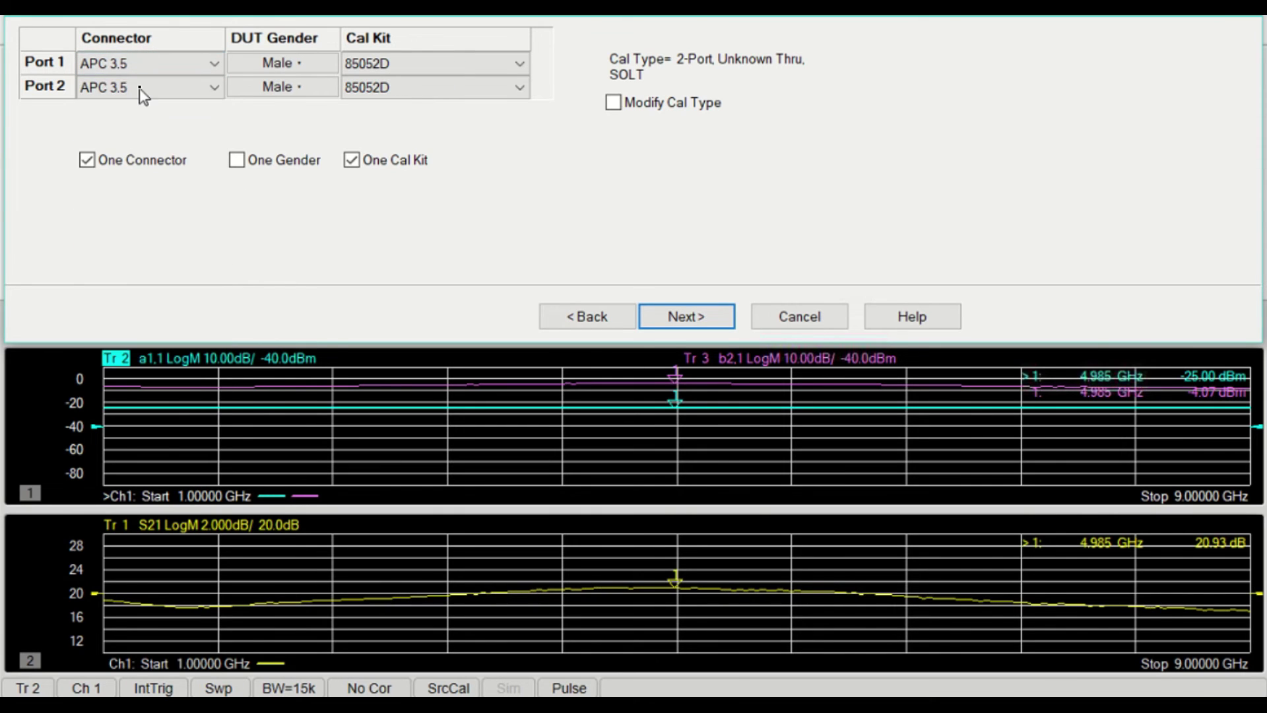
click(445, 63)
click(444, 64)
click(187, 68)
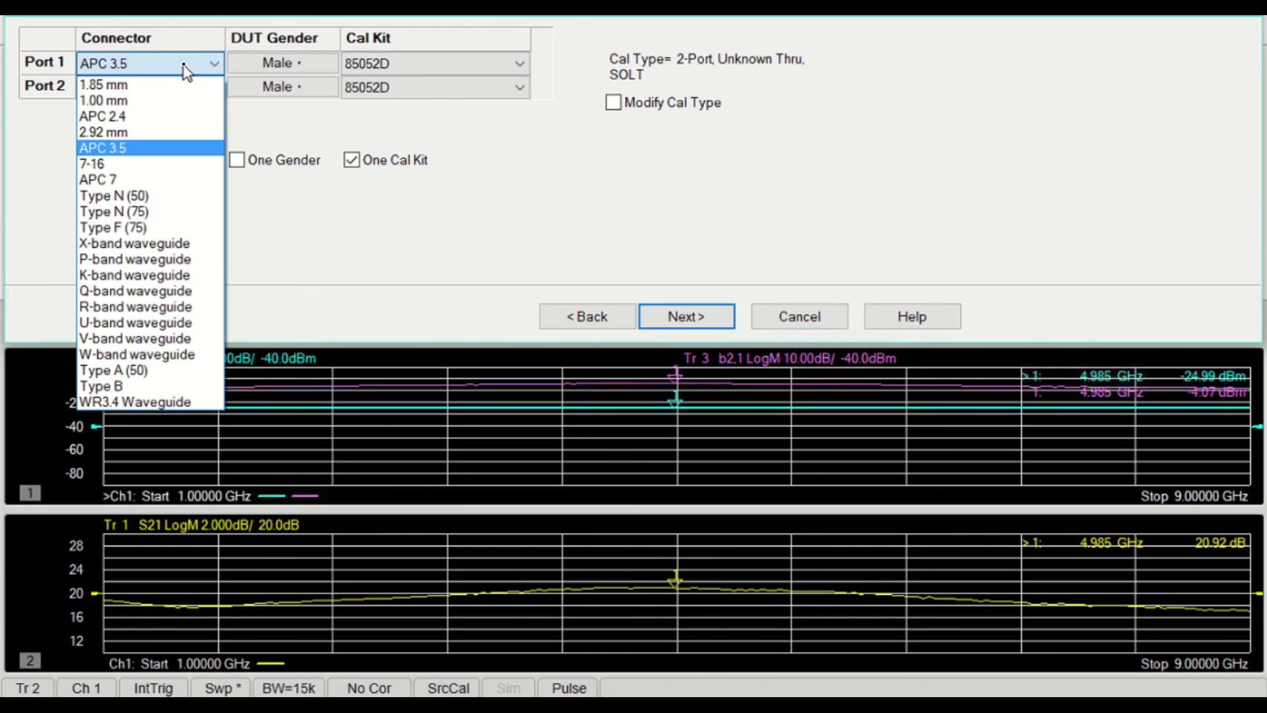
click(184, 66)
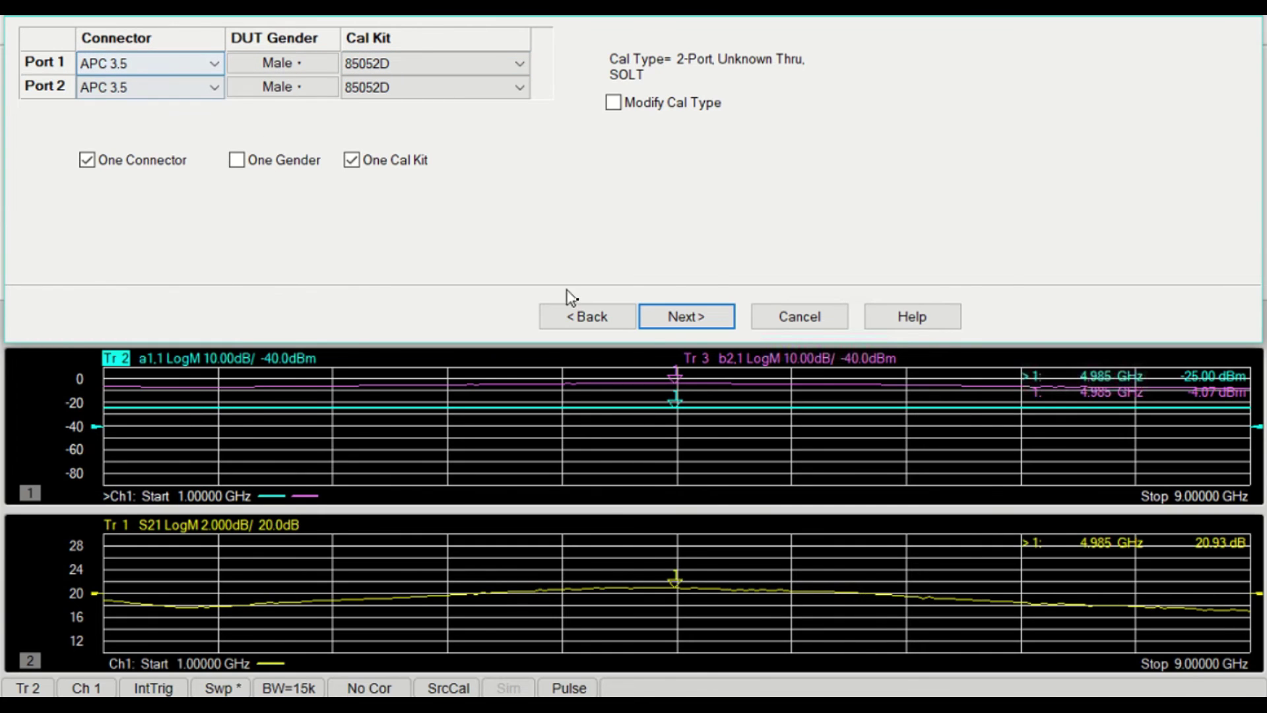
Step: In the Port 1 power calibration's power meter settings, enter a sensor loss table row of 10 MHz with 10 dB loss
click(680, 318)
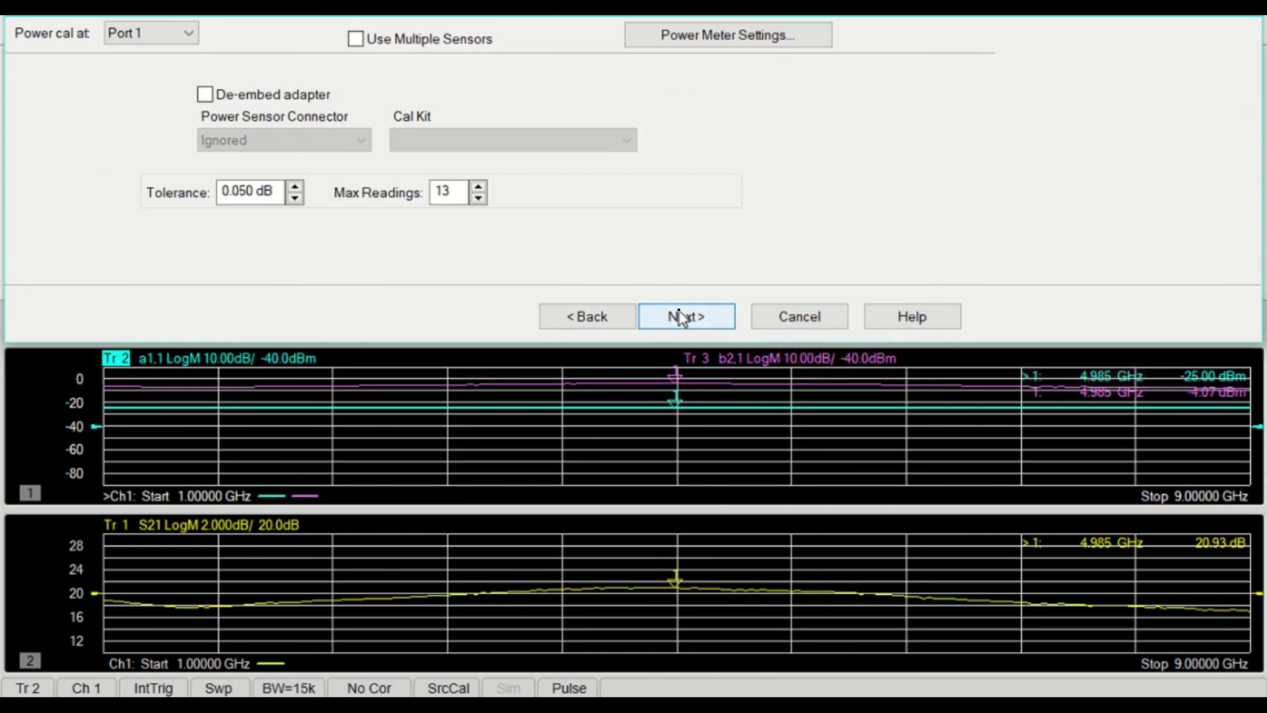
click(742, 39)
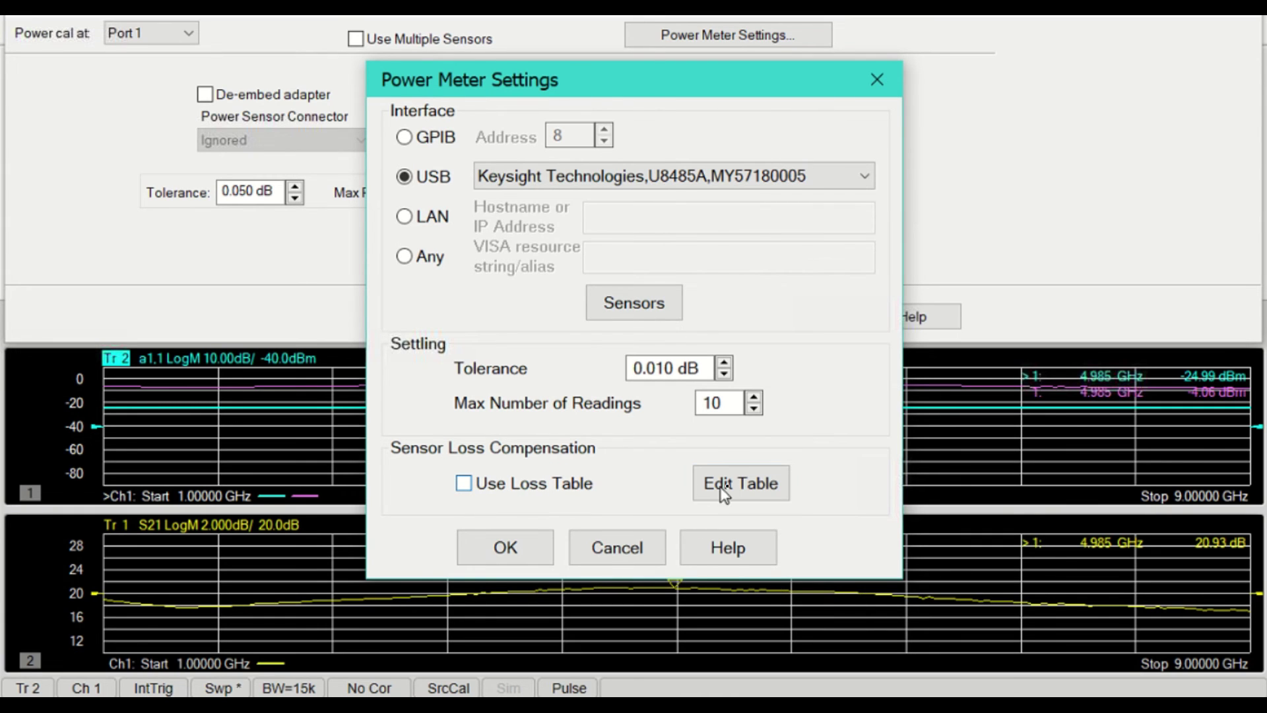
click(752, 489)
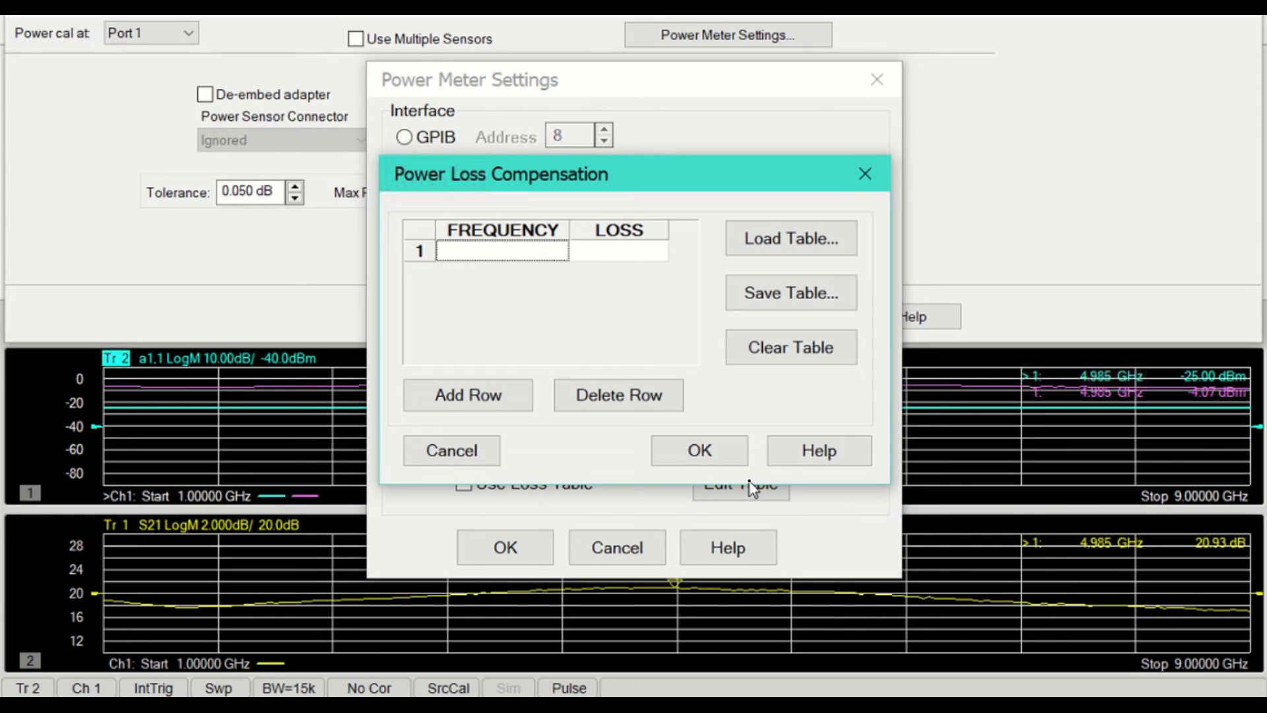
click(510, 256)
text(10)
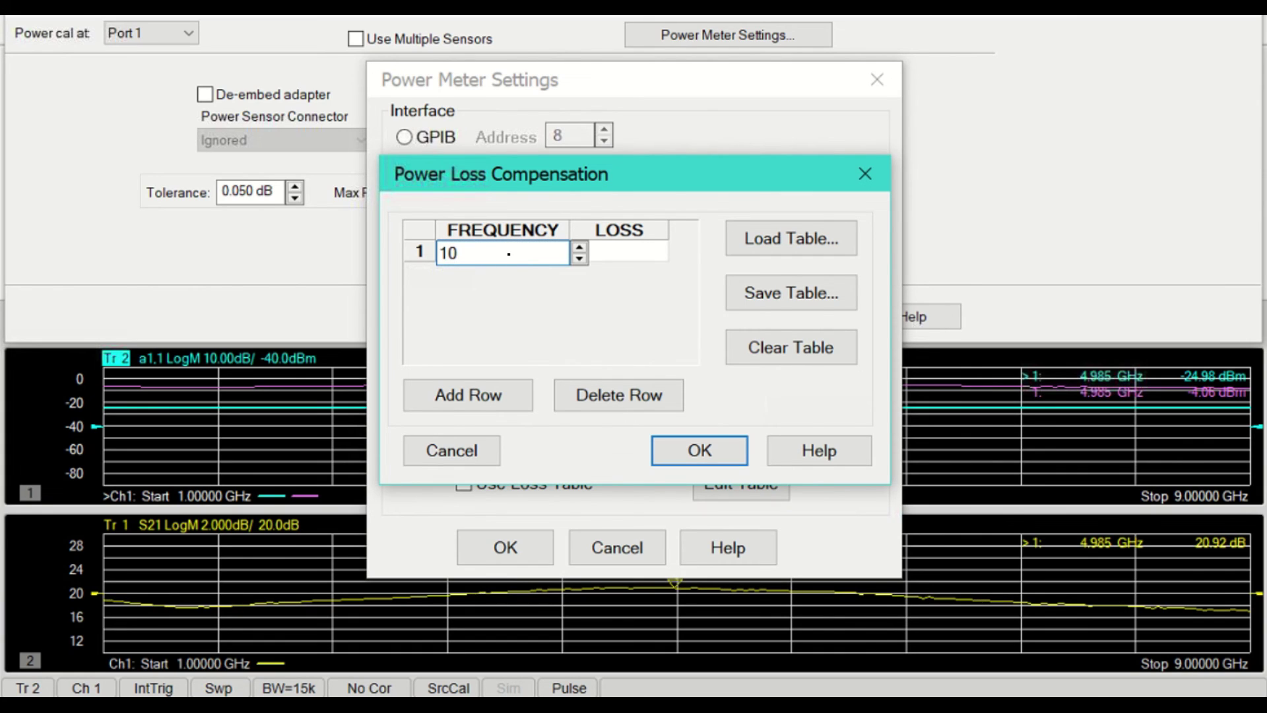
key(Return)
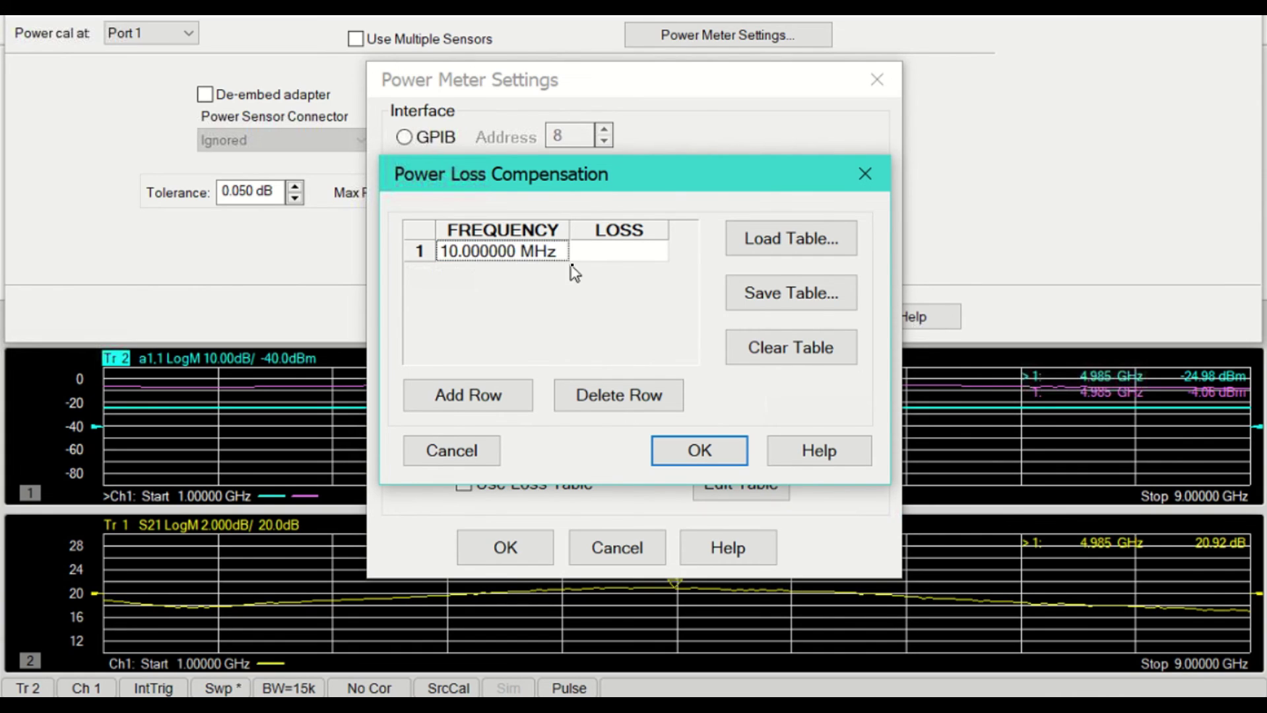
click(611, 256)
click(610, 257)
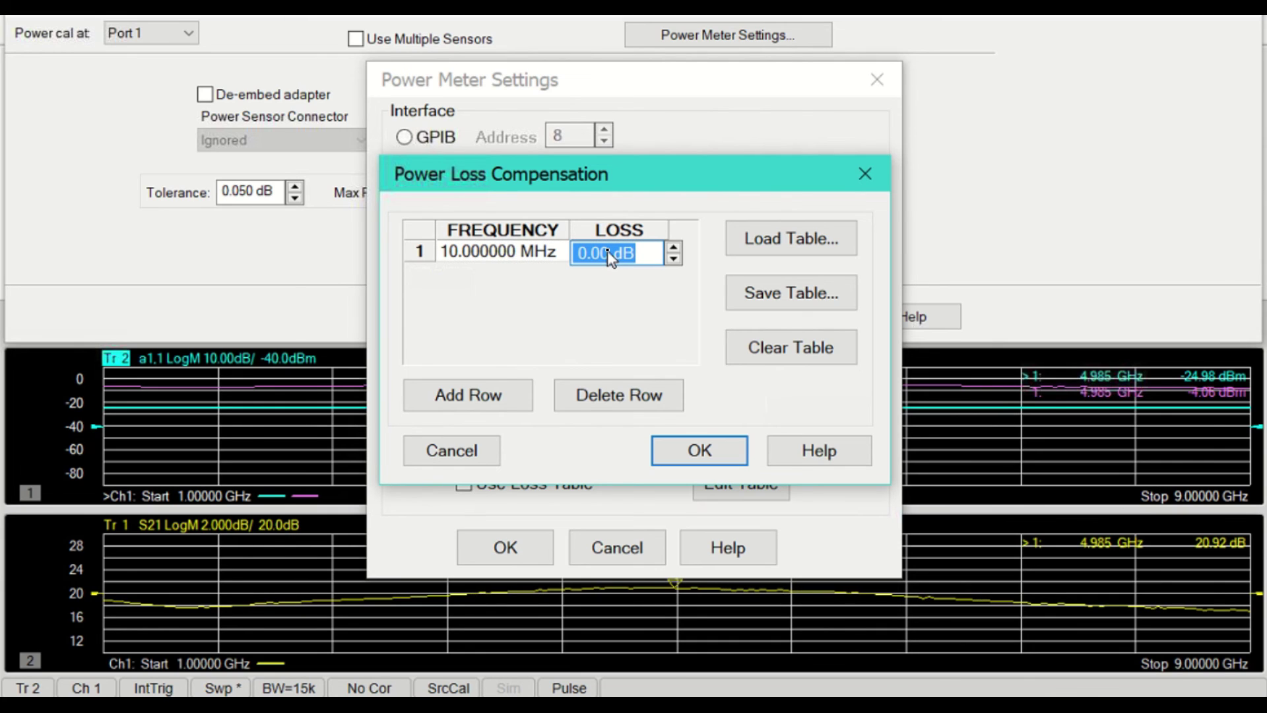
text(10)
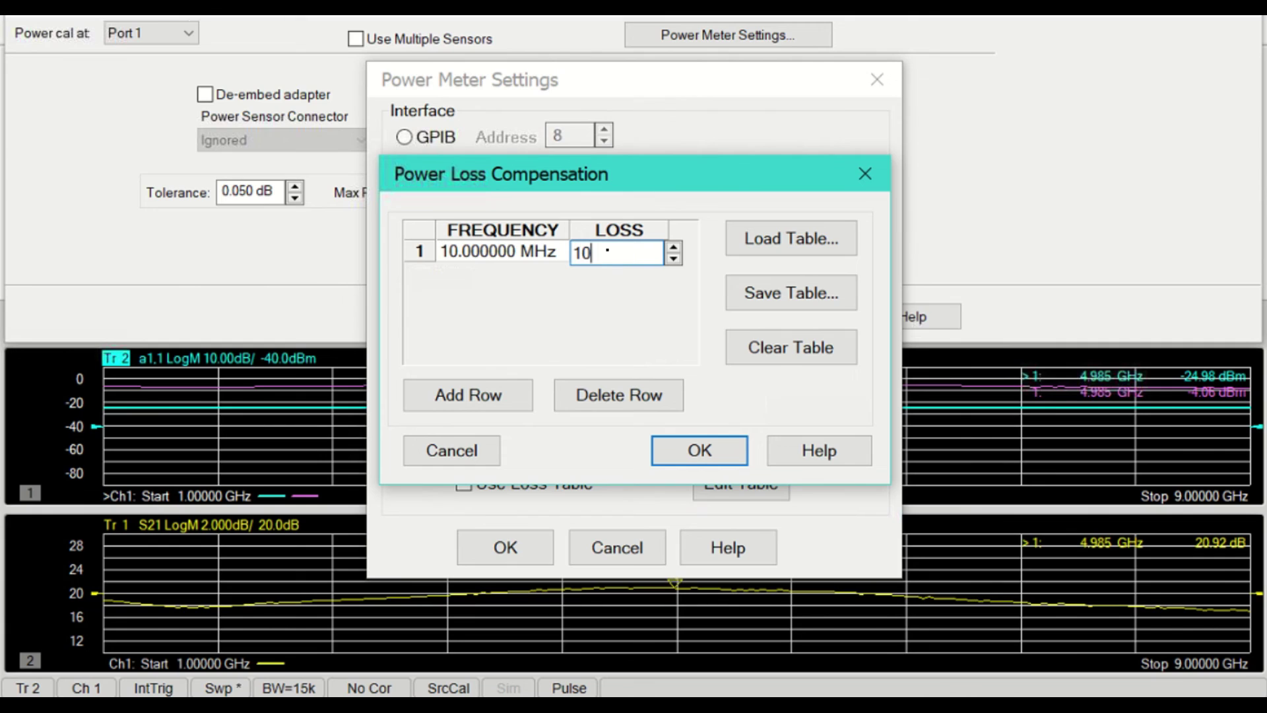
key(Return)
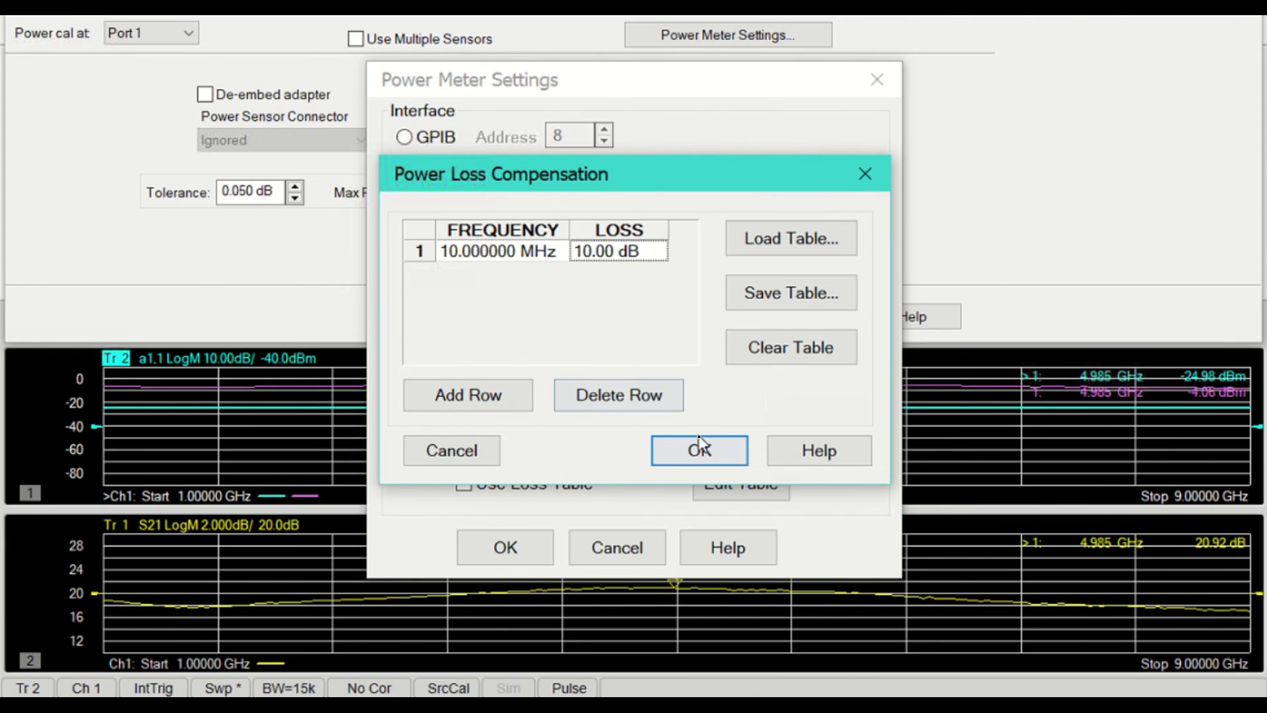
Step: Discard the loss table entry and power meter settings, and cancel the guided calibration
click(435, 462)
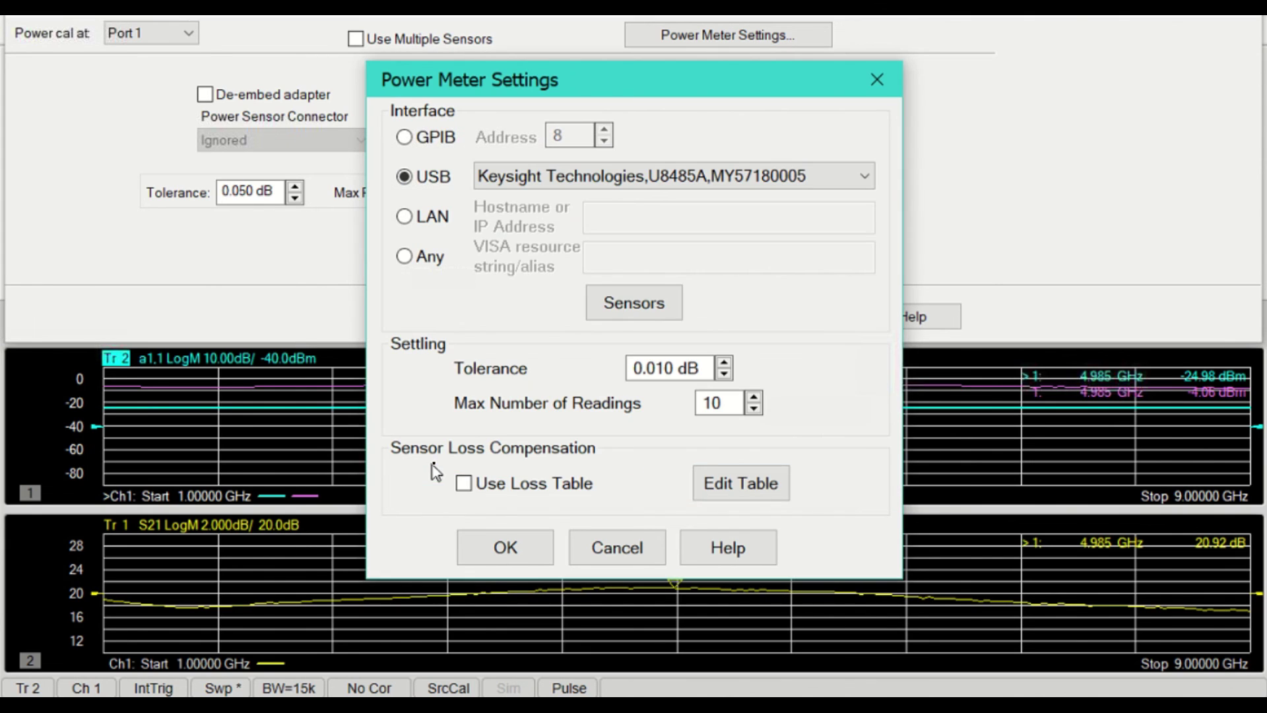
click(612, 553)
click(815, 317)
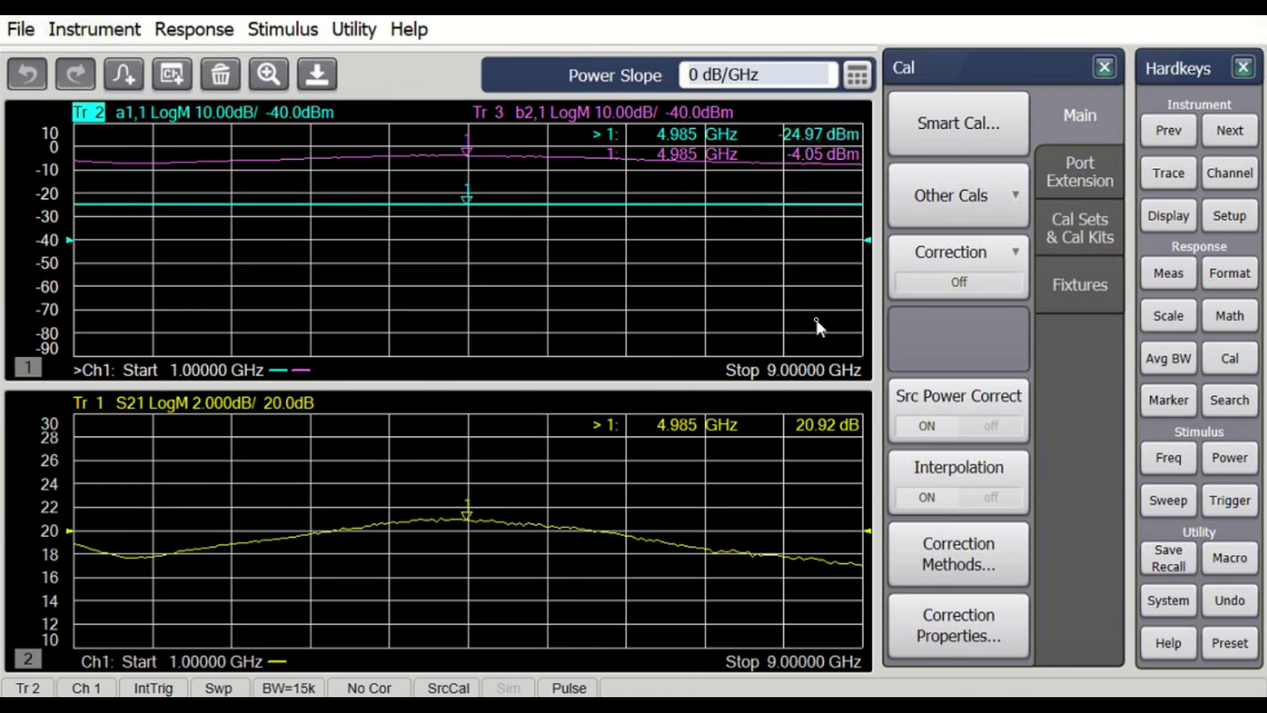